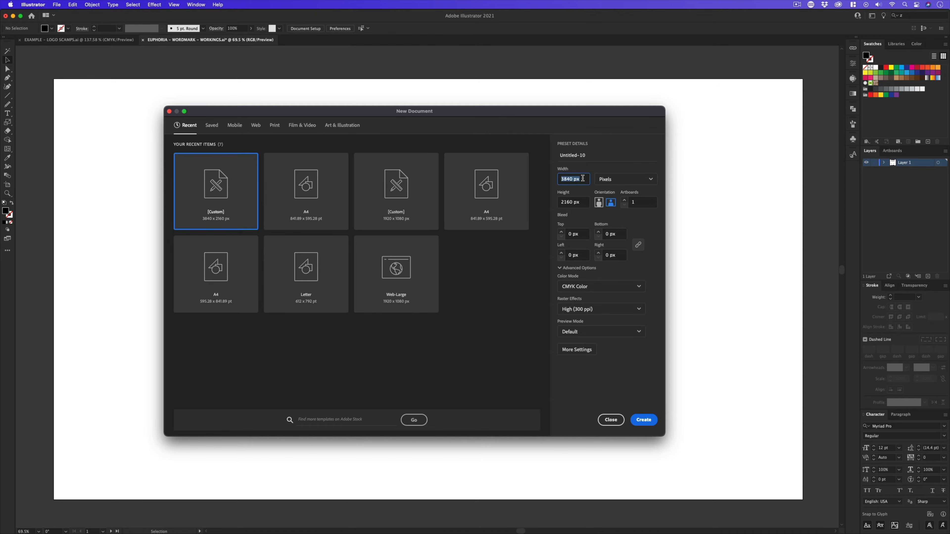
Create a new 1920 × 1080 px landscape document with 2 artboards in RGB Color mode.
type("1920")
key("Tab")
type("10")
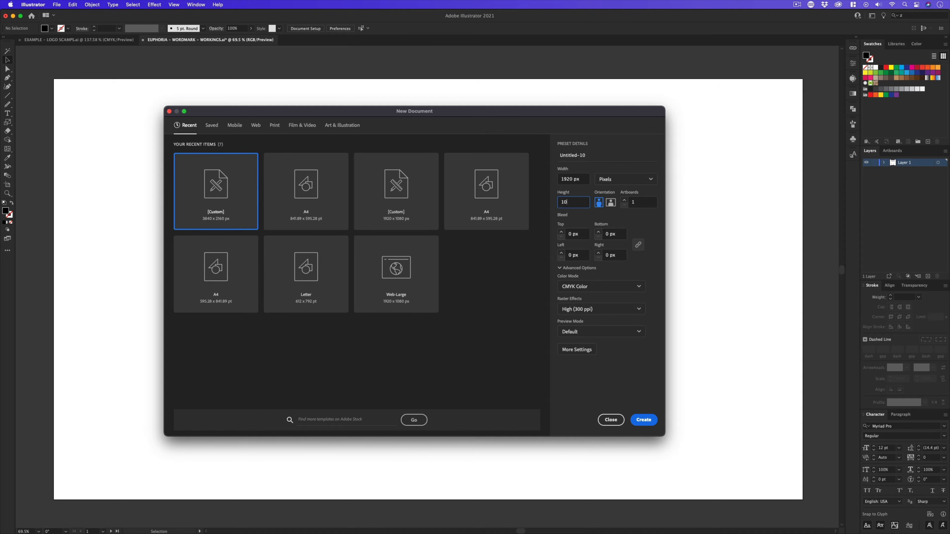
key("Tab")
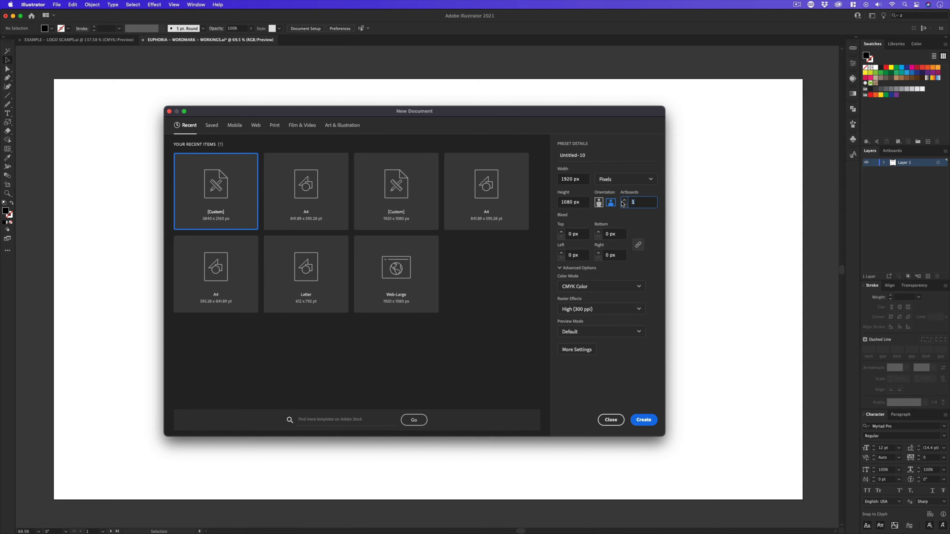
type("2")
left_click(590, 287)
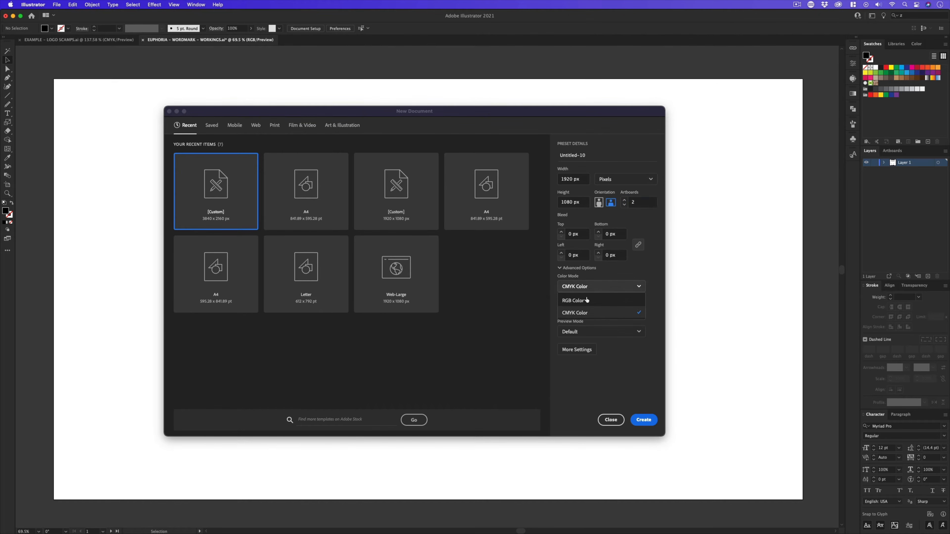
left_click(585, 299)
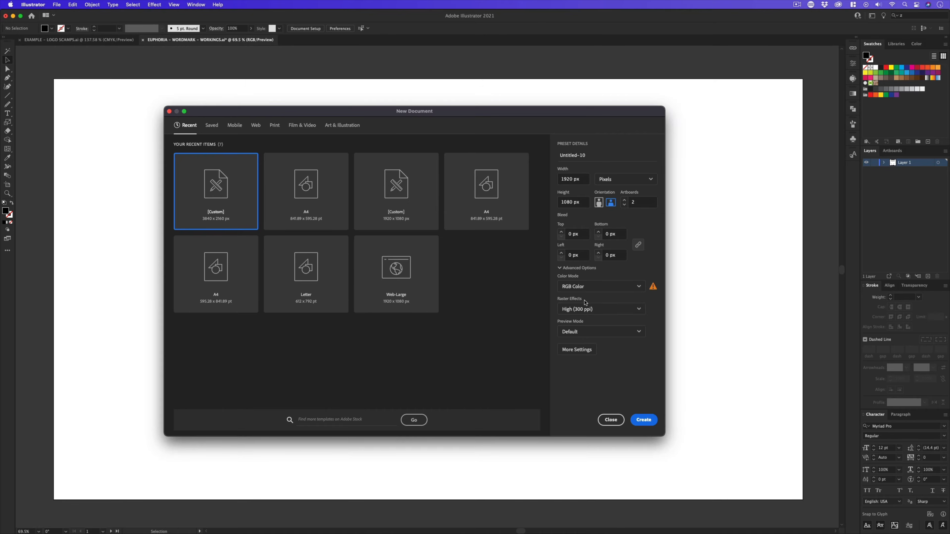
left_click(645, 421)
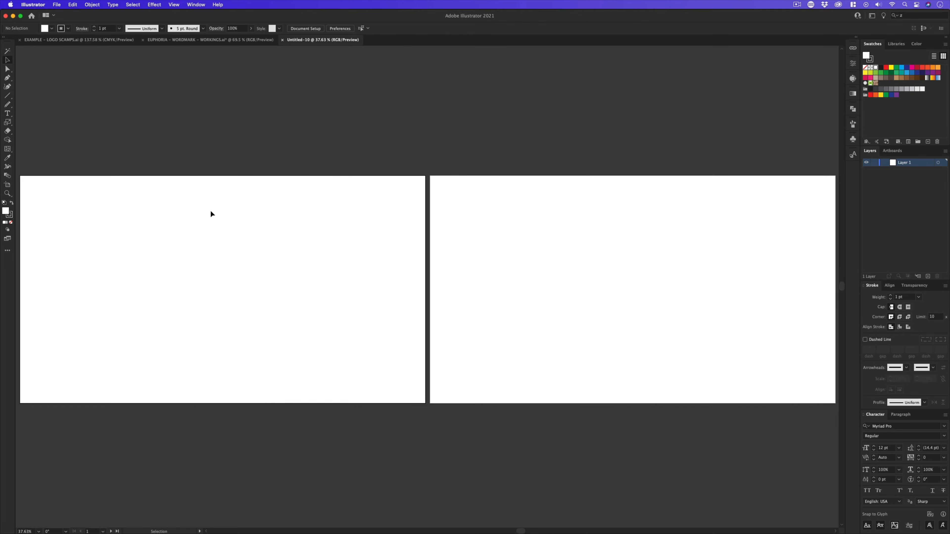
Add centre-aligned point text reading "Euphoria" near the middle of the first artboard.
key("z")
left_click_drag(200, 275, 403, 254)
key("v")
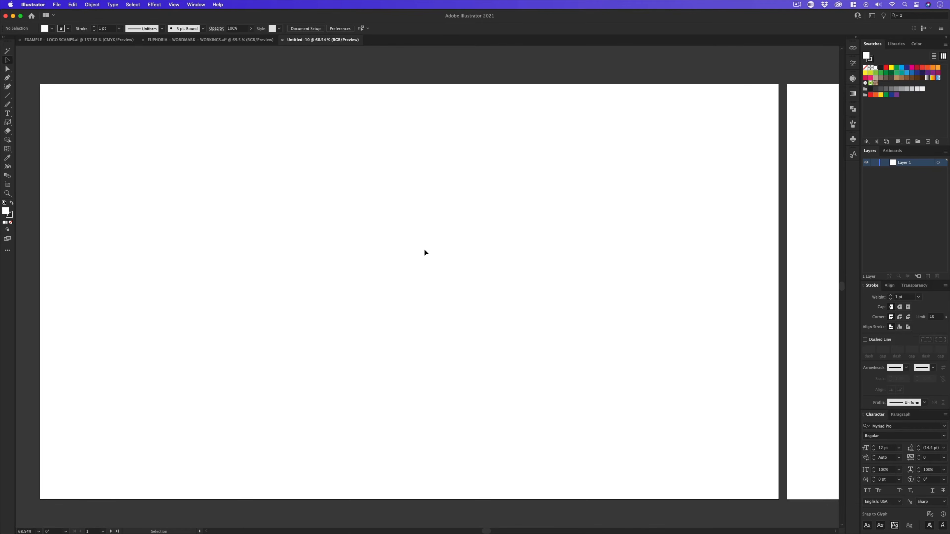
key("t")
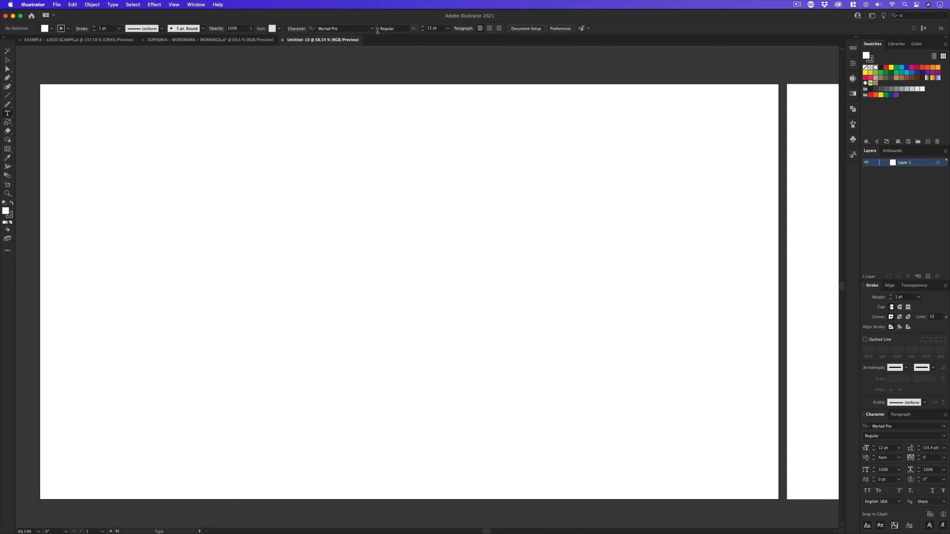
left_click(197, 4)
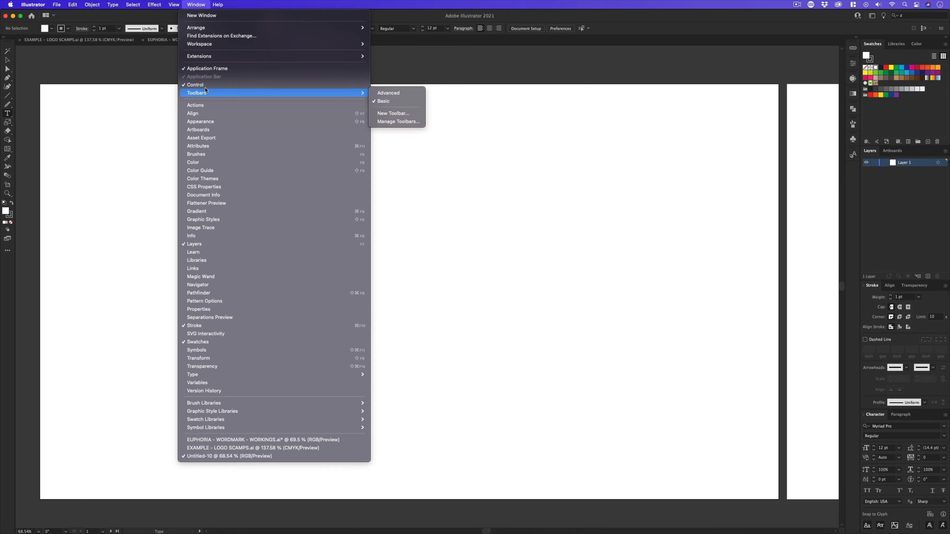
left_click(380, 75)
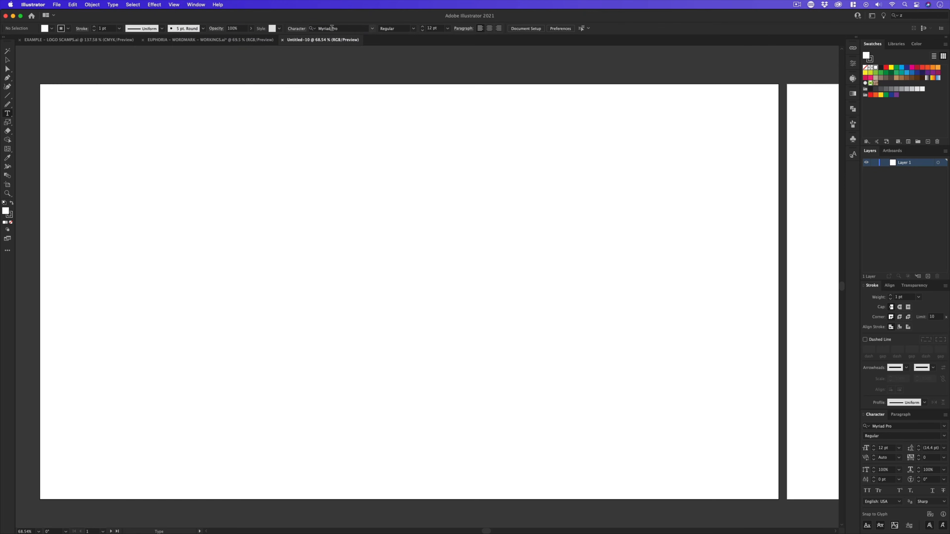
left_click(489, 28)
left_click(369, 270)
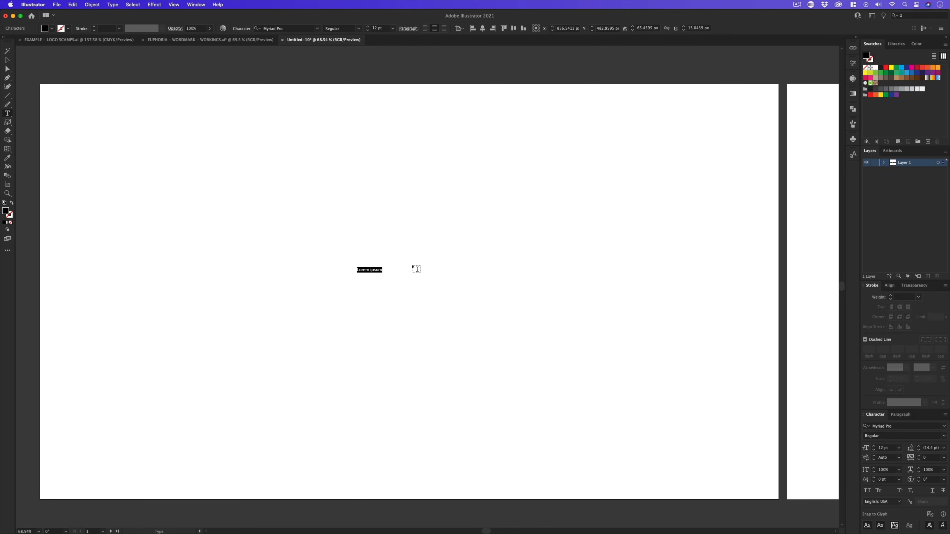
type("Euphoria")
left_click(7, 58)
Set the font size of the whole "Euphoria" text to 200 pt.
double_click(374, 272)
left_click(378, 27)
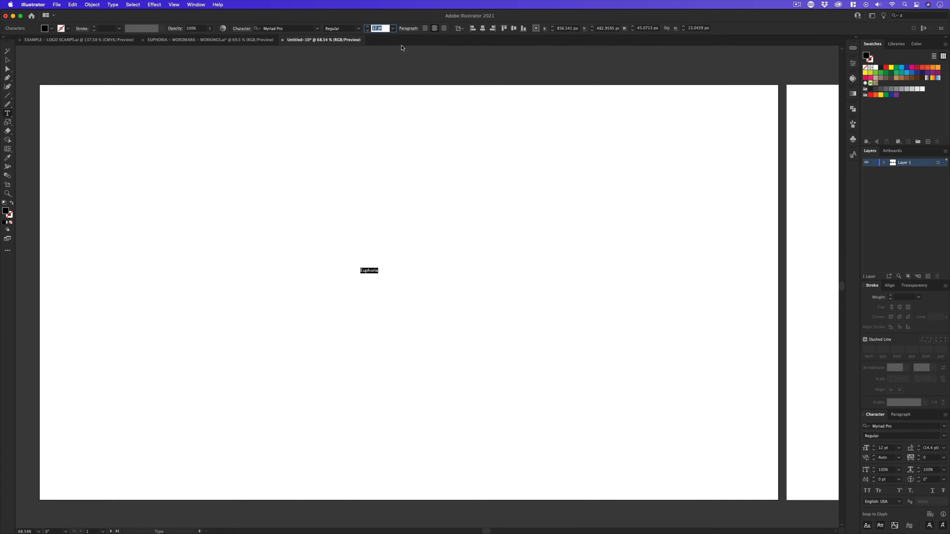
type("200")
key("Return")
Change the typeface of the "Euphoria" text to Aventa Regular.
left_click(287, 28)
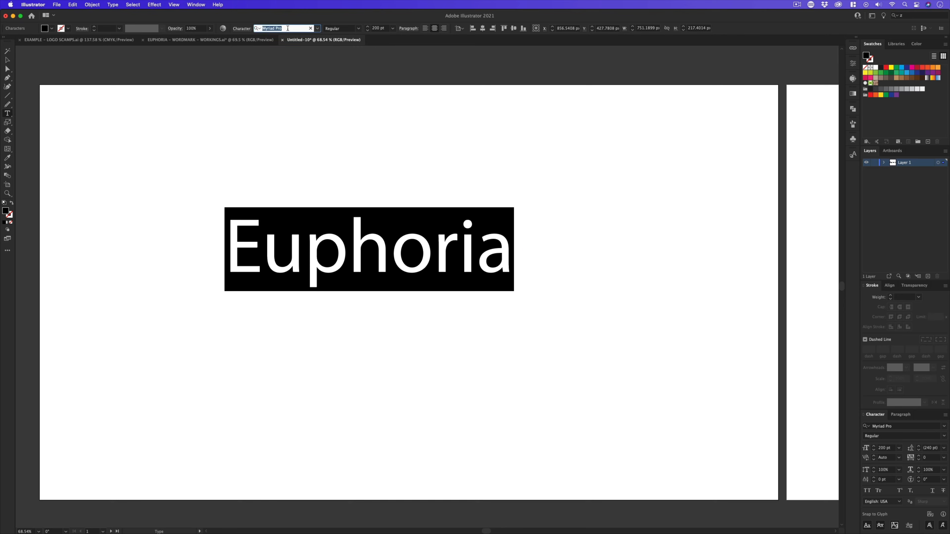
type("aventa")
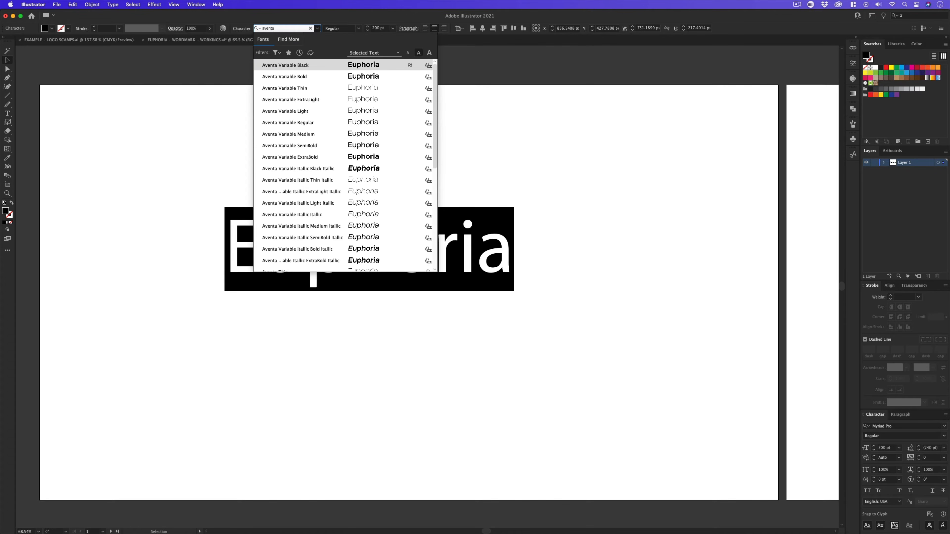
scroll(310, 88, "down", 5)
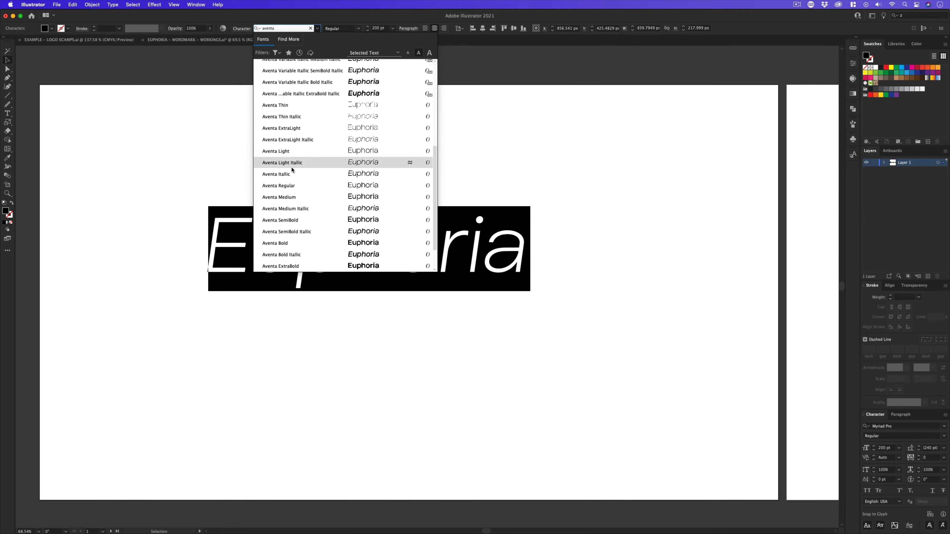
left_click(307, 186)
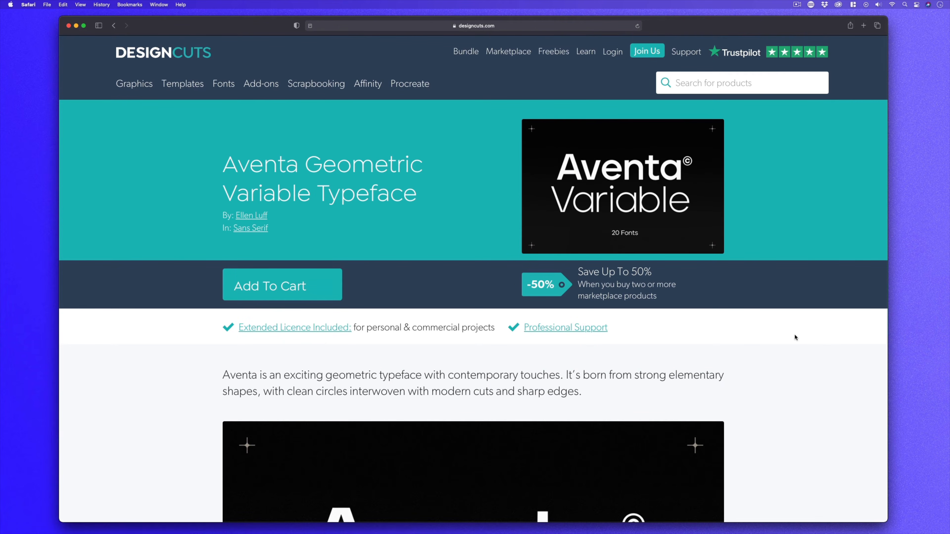
Switch to Safari and examine the Aventa Geometric Variable Typeface page on designcuts.com, including its specimens, weights and glyph set.
scroll(795, 338, "down", 10)
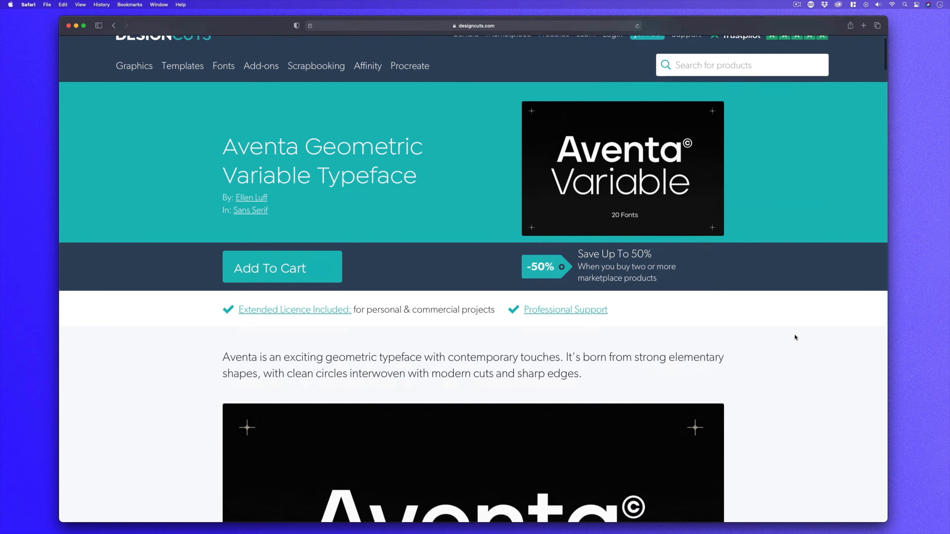
scroll(796, 337, "down", 2)
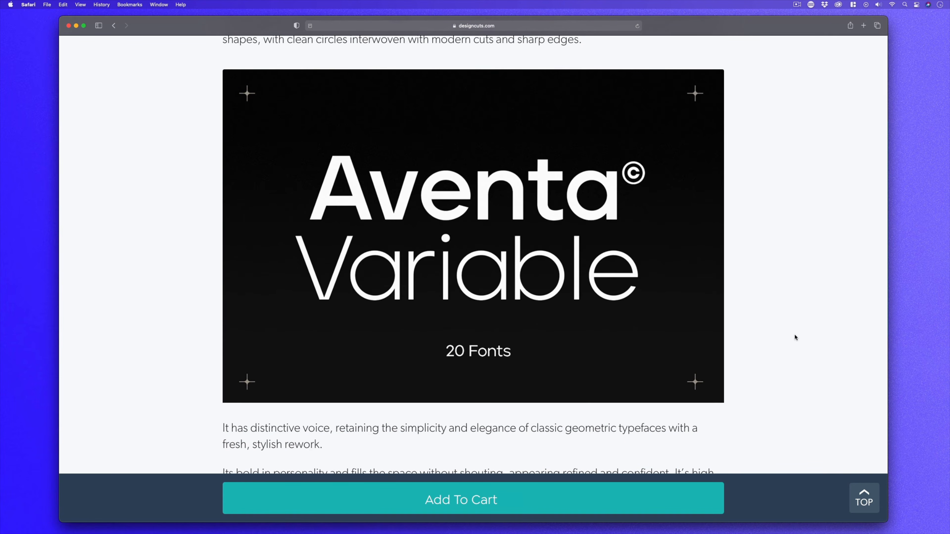
scroll(796, 338, "down", 15)
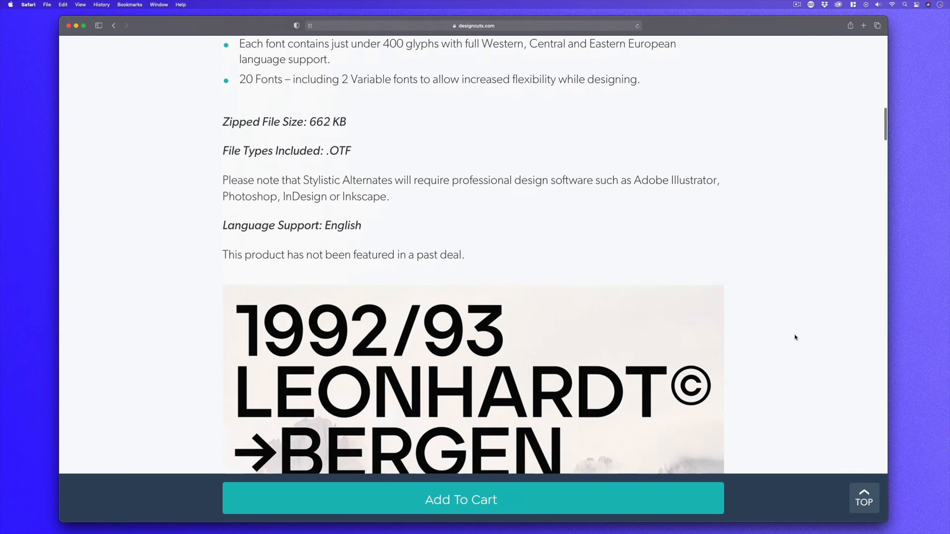
scroll(795, 337, "down", 6)
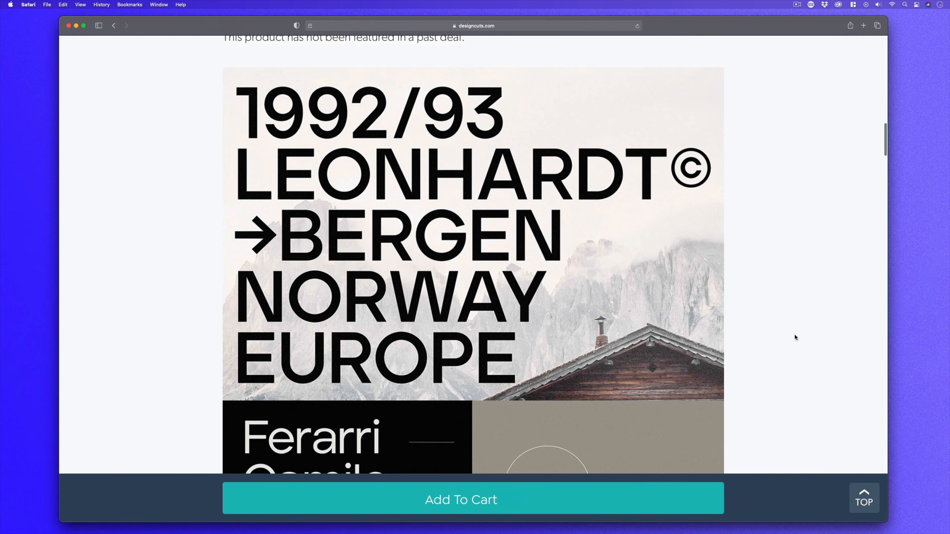
scroll(795, 338, "down", 7)
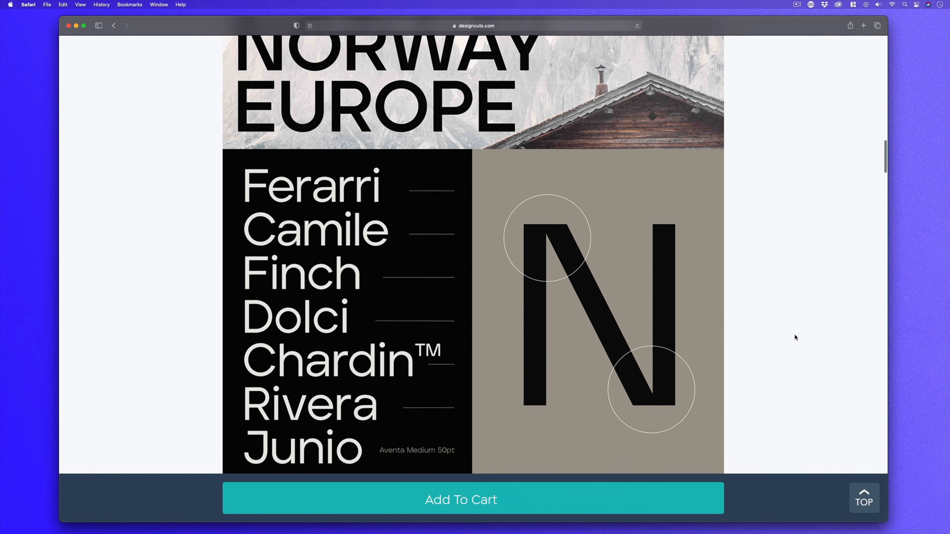
scroll(795, 337, "down", 5)
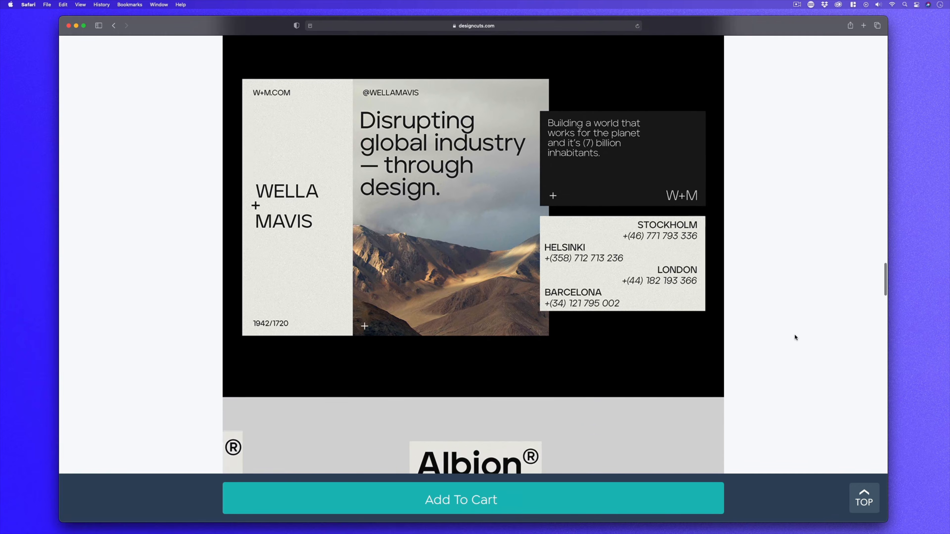
scroll(796, 338, "down", 5)
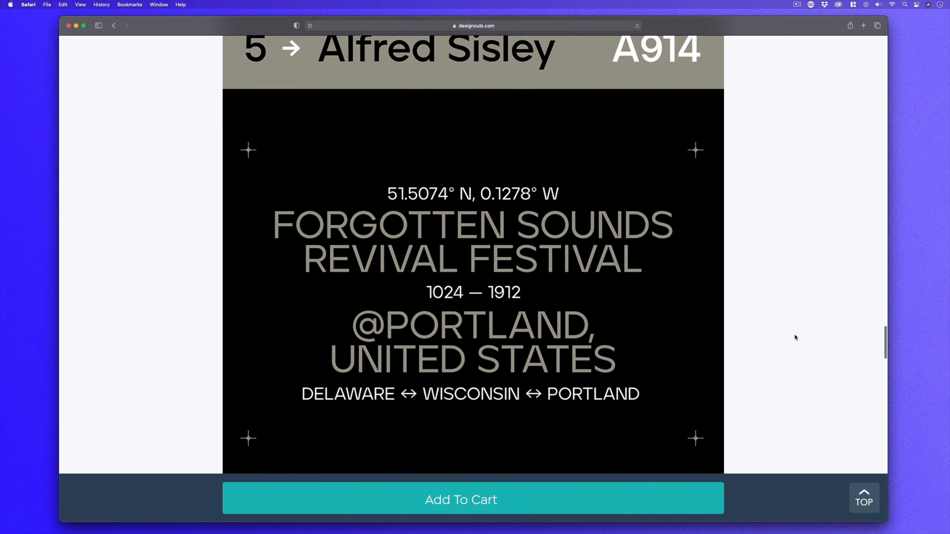
scroll(795, 337, "down", 4)
scroll(795, 337, "down", 2)
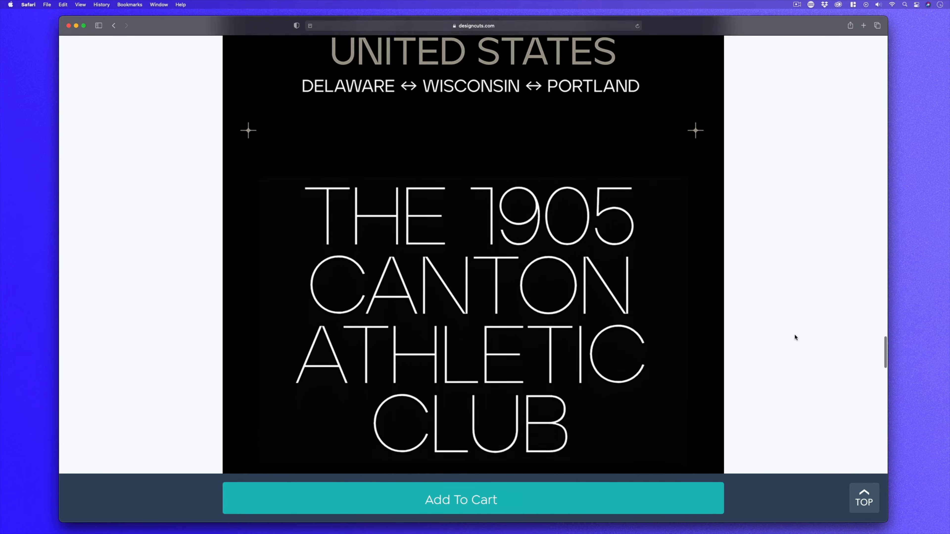
scroll(795, 337, "down", 5)
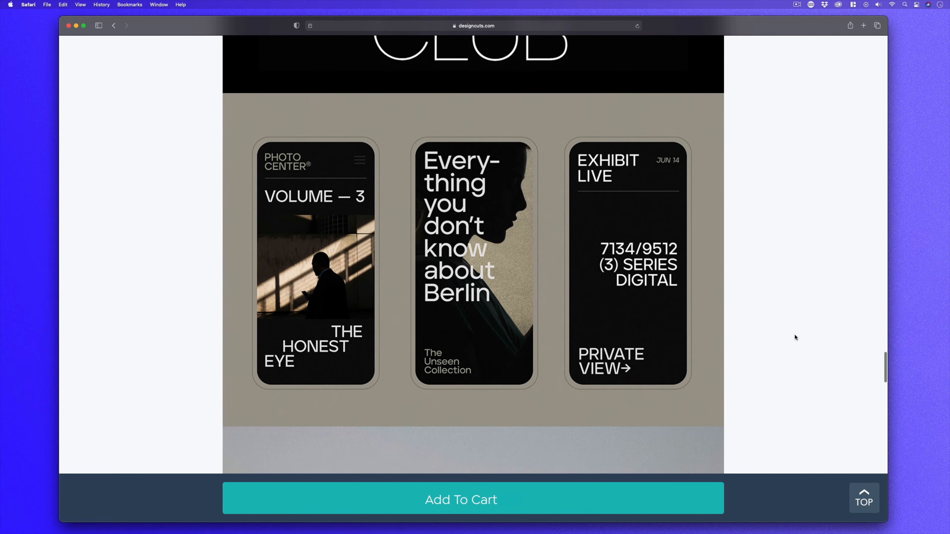
scroll(795, 337, "down", 7)
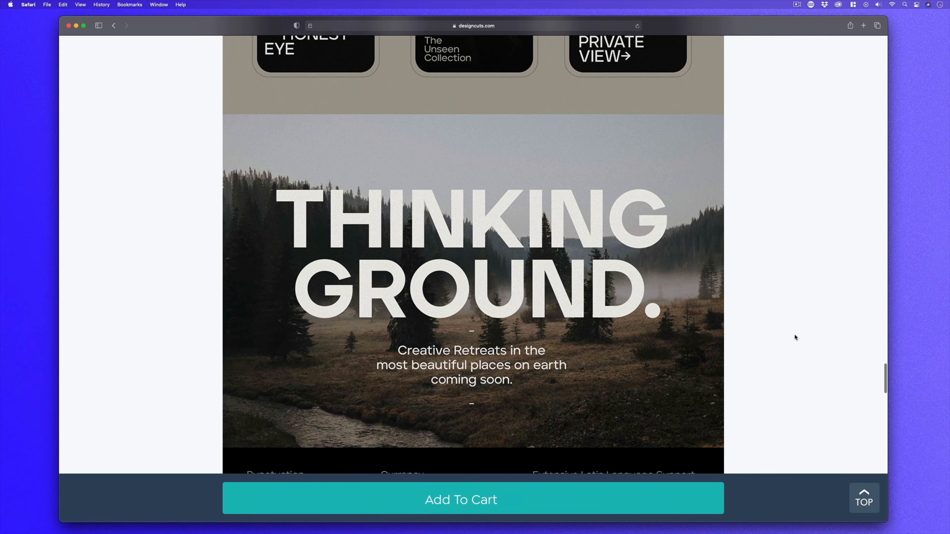
scroll(795, 337, "down", 8)
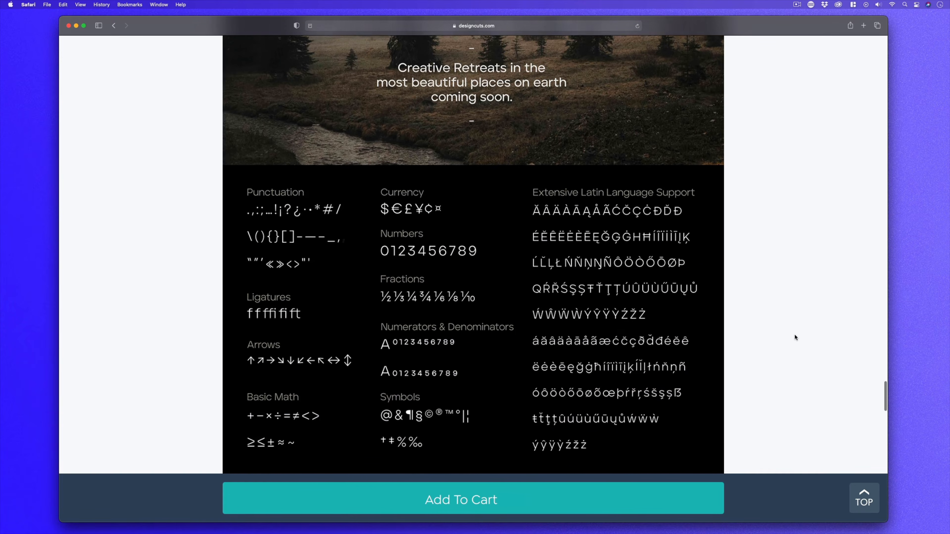
scroll(795, 337, "down", 6)
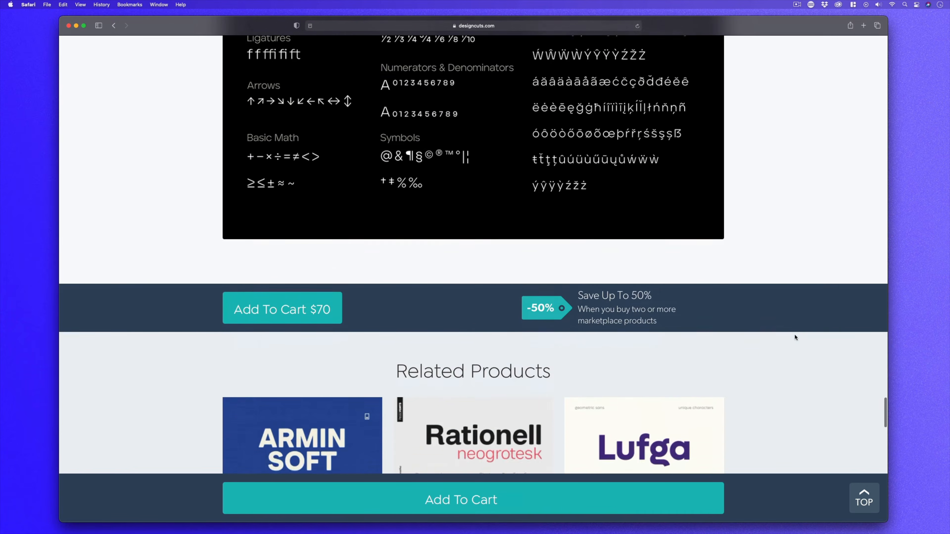
scroll(795, 337, "up", 3)
scroll(795, 338, "up", 12)
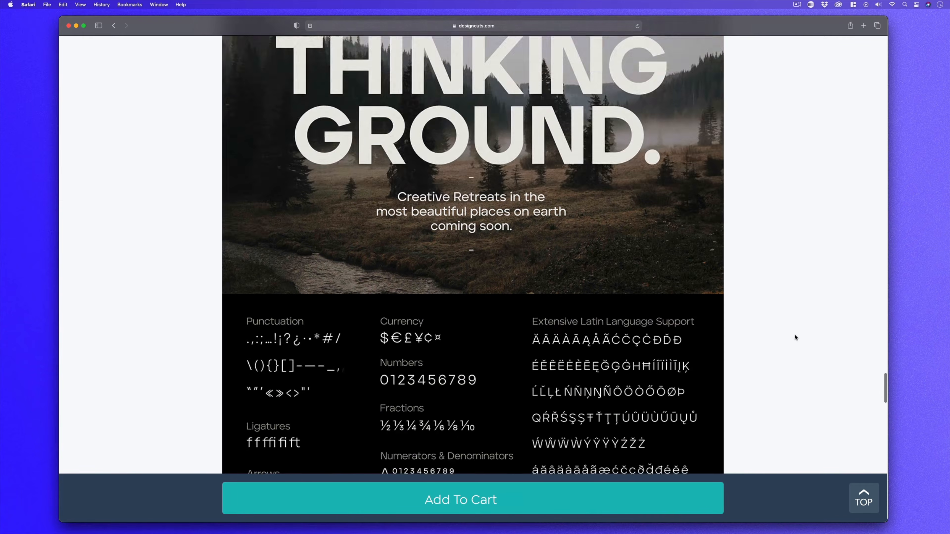
scroll(796, 338, "up", 15)
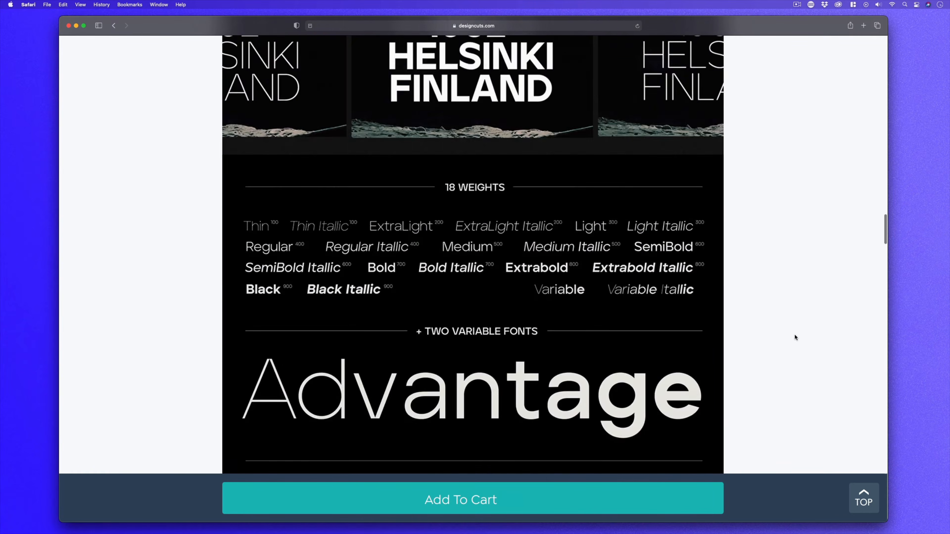
scroll(795, 338, "up", 20)
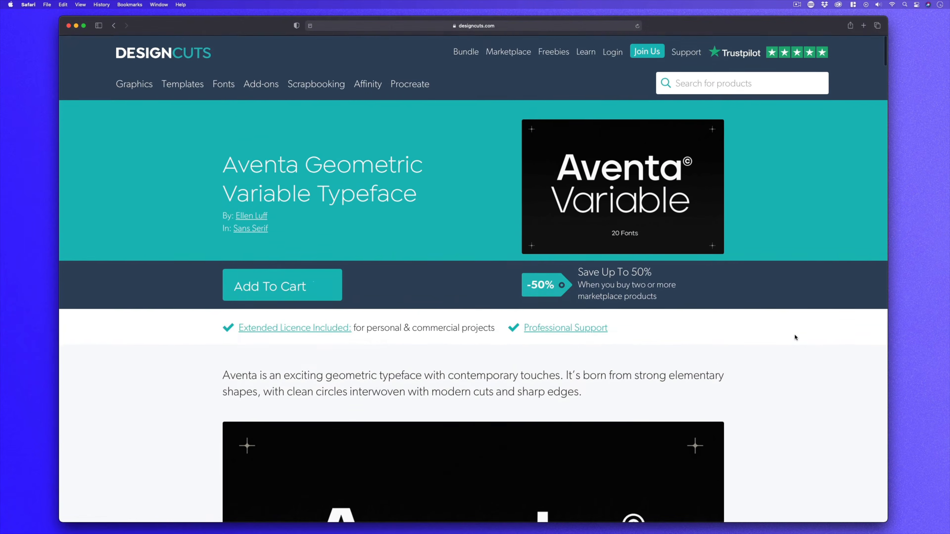
scroll(795, 338, "down", 5)
scroll(796, 337, "down", 3)
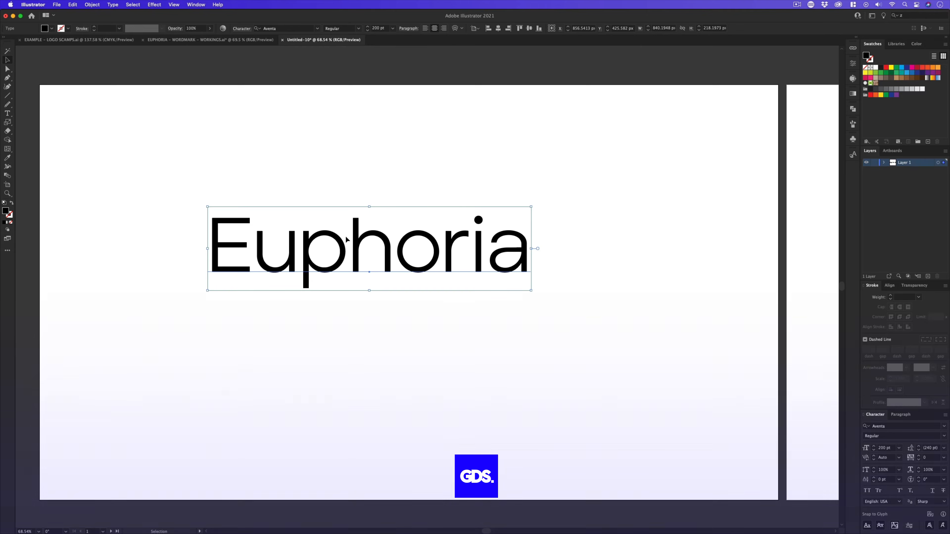
Convert the whole "Euphoria" text to capitals with the All Caps character setting.
key("super+h")
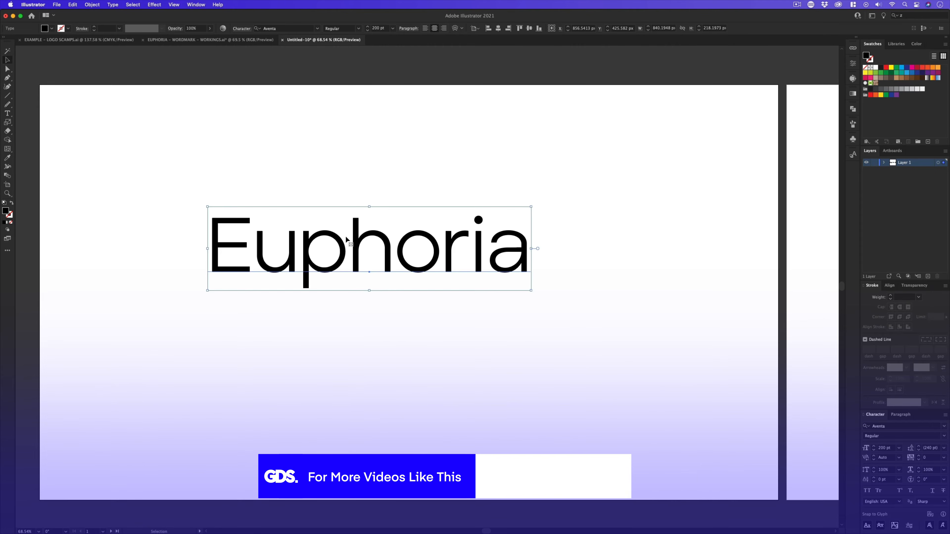
key("super+a")
key("super+shift+a")
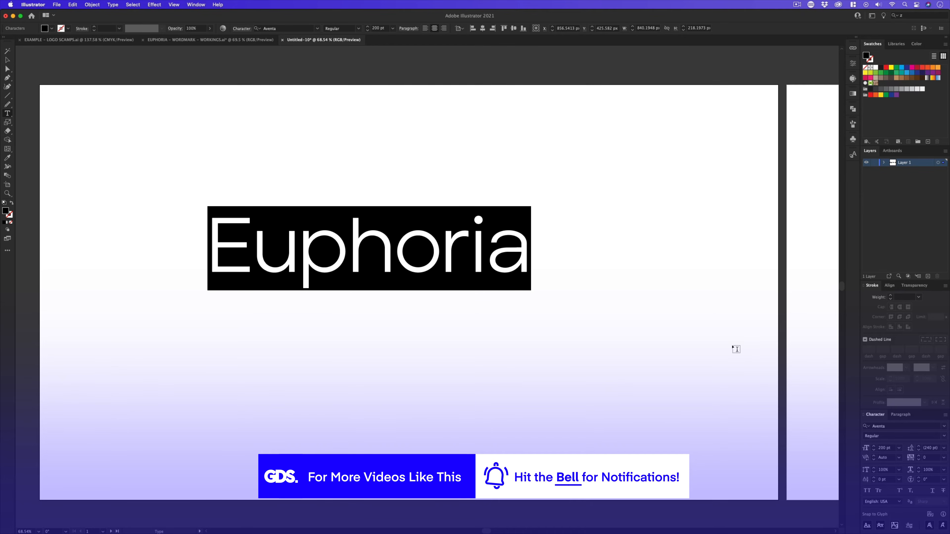
left_click(196, 4)
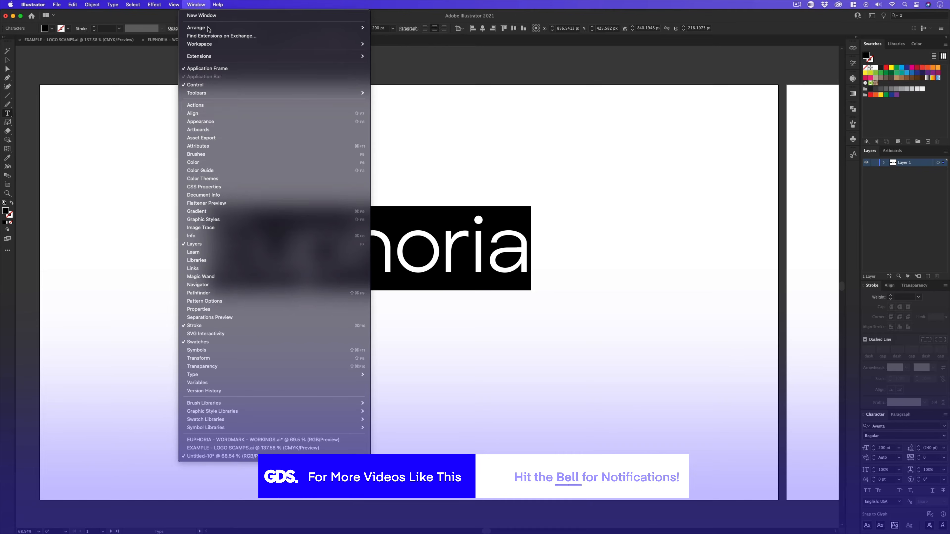
mouse_move(284, 374)
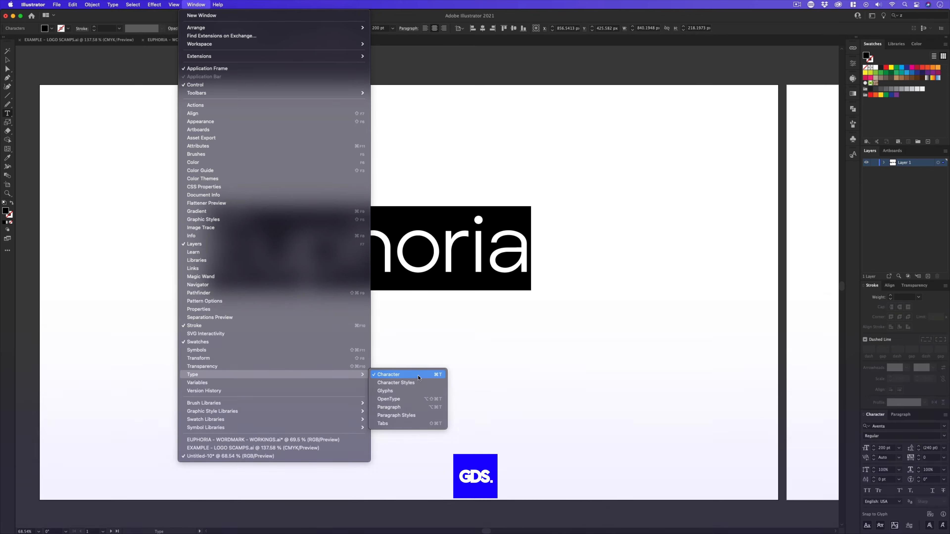
left_click(889, 424)
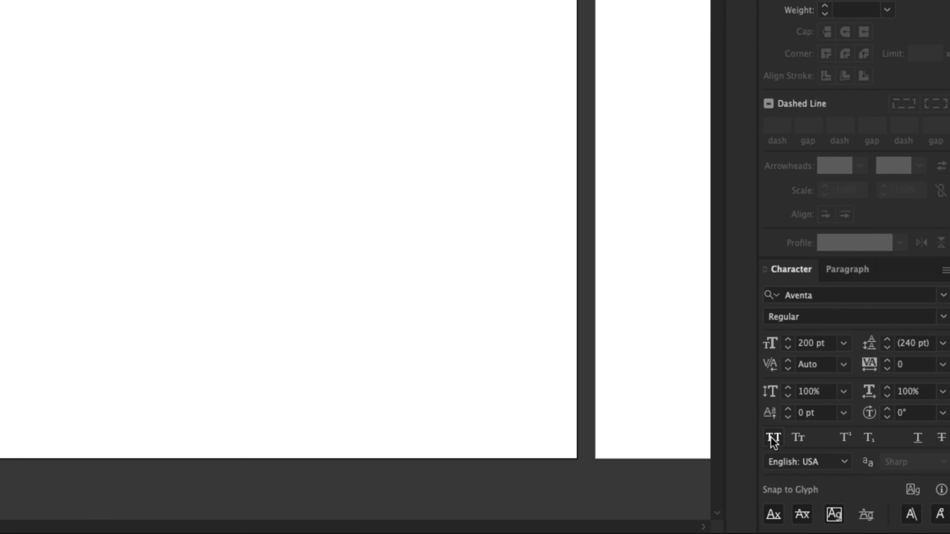
left_click(773, 437)
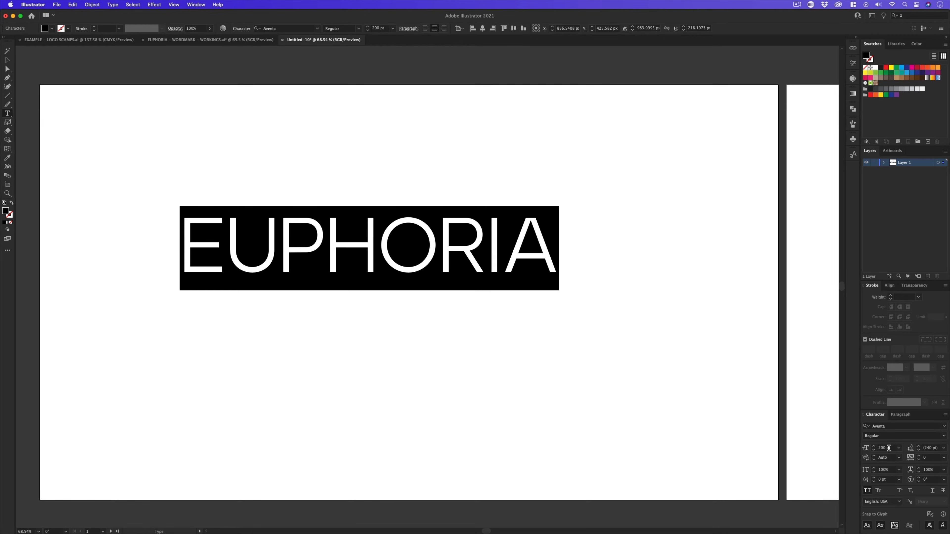
Set the wordmark's tracking to 100 and its Aventa font style to ExtraBold.
left_click(932, 457)
key("Return")
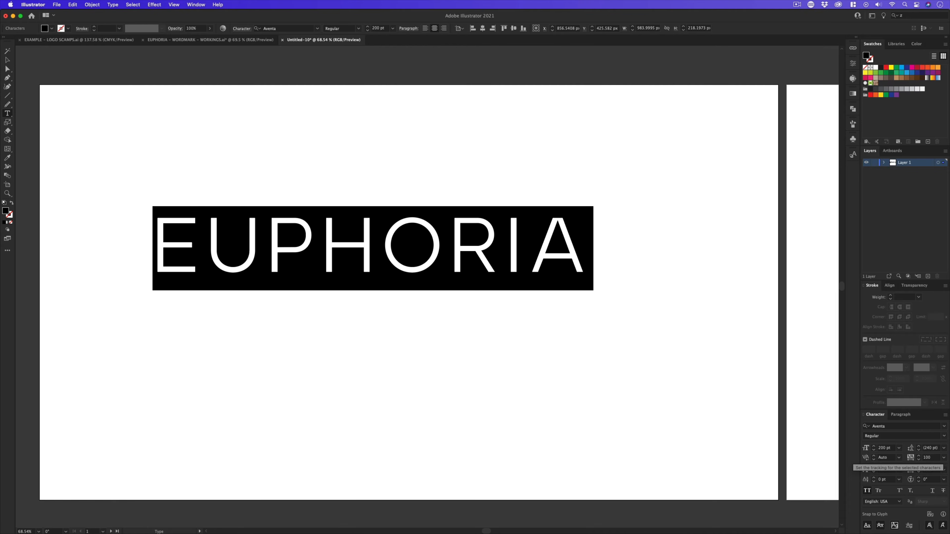
left_click(944, 436)
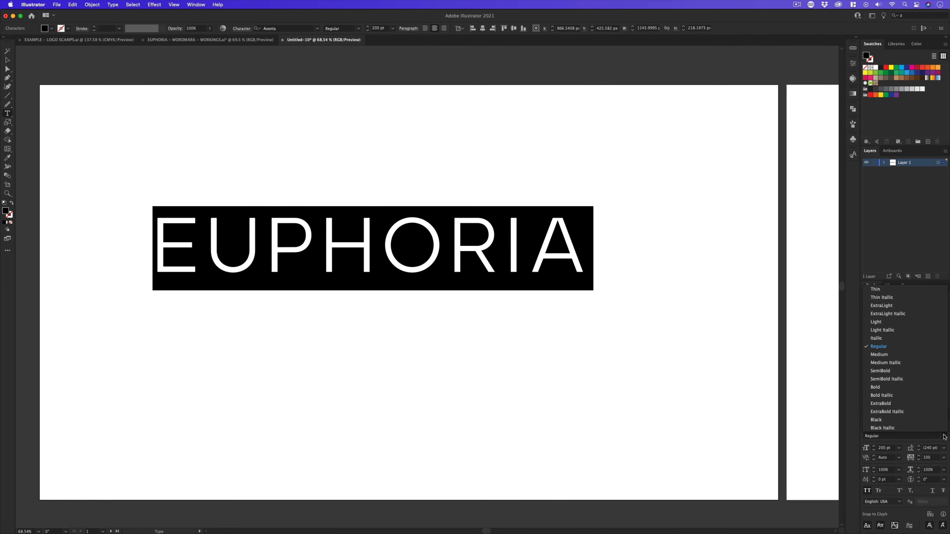
left_click(892, 404)
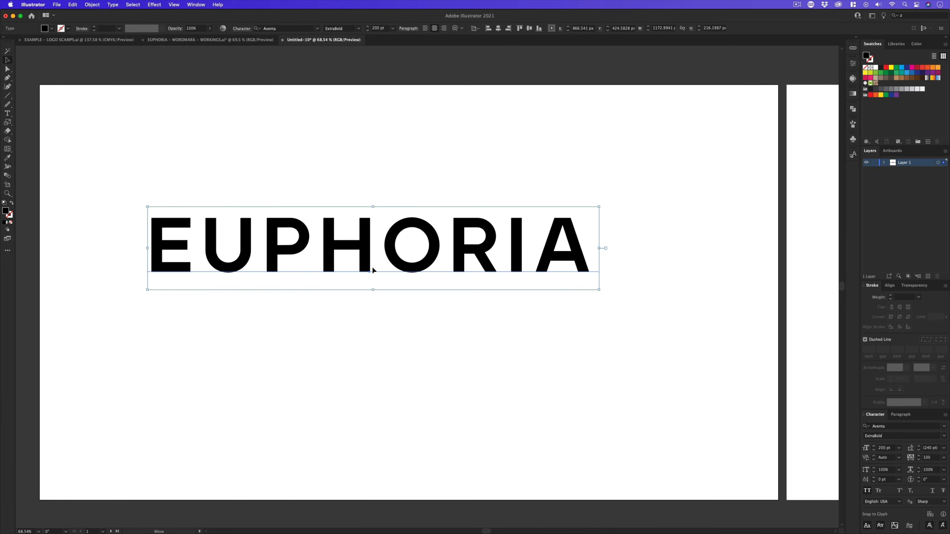
Duplicate the wordmark directly below the original and space the two copies vertically with a wide gap between them.
left_click_drag(372, 267, 430, 350)
key("z")
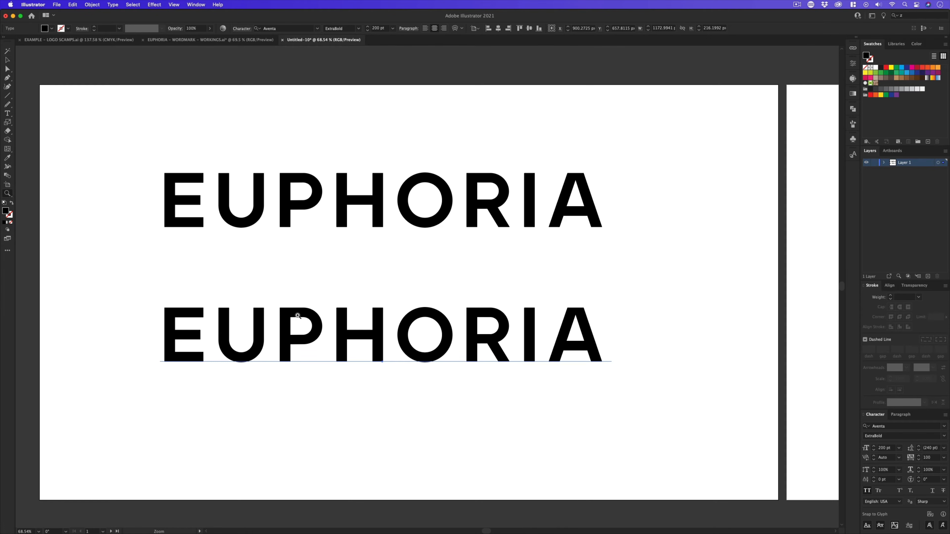
left_click_drag(297, 314, 414, 279)
key("v")
left_click_drag(374, 186, 373, 132)
left_click_drag(401, 314, 406, 346)
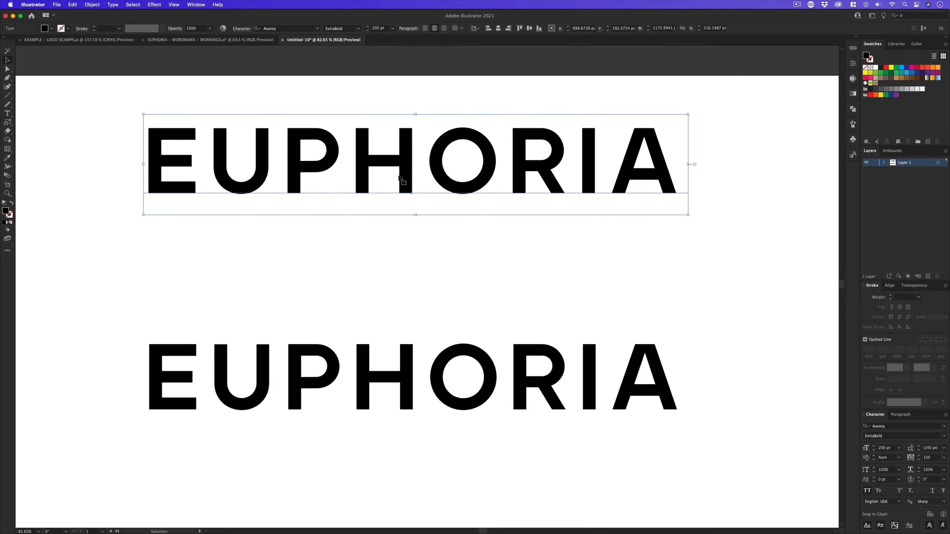
left_click_drag(403, 183, 403, 169)
left_click(401, 403)
left_click_drag(414, 408, 405, 344)
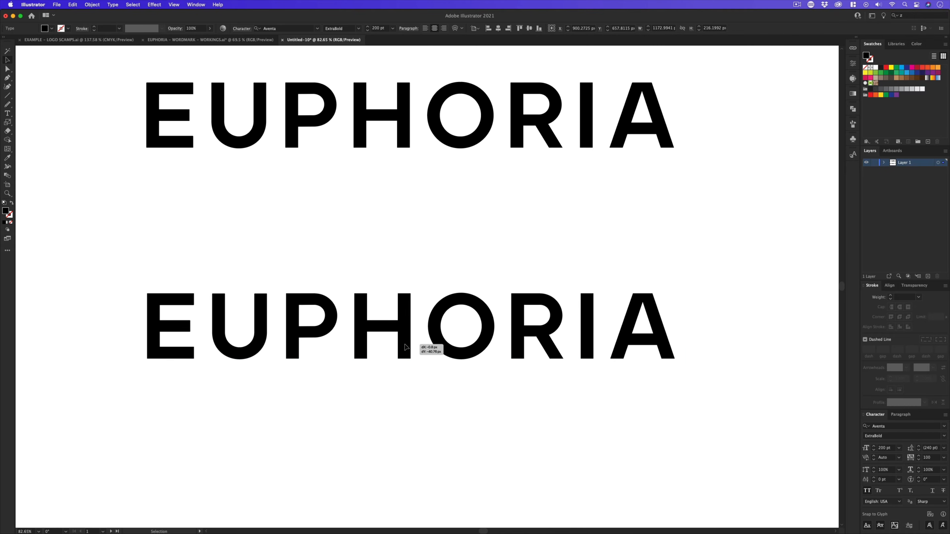
Convert the lower copy of the wordmark to outlines and deselect it.
right_click(405, 344)
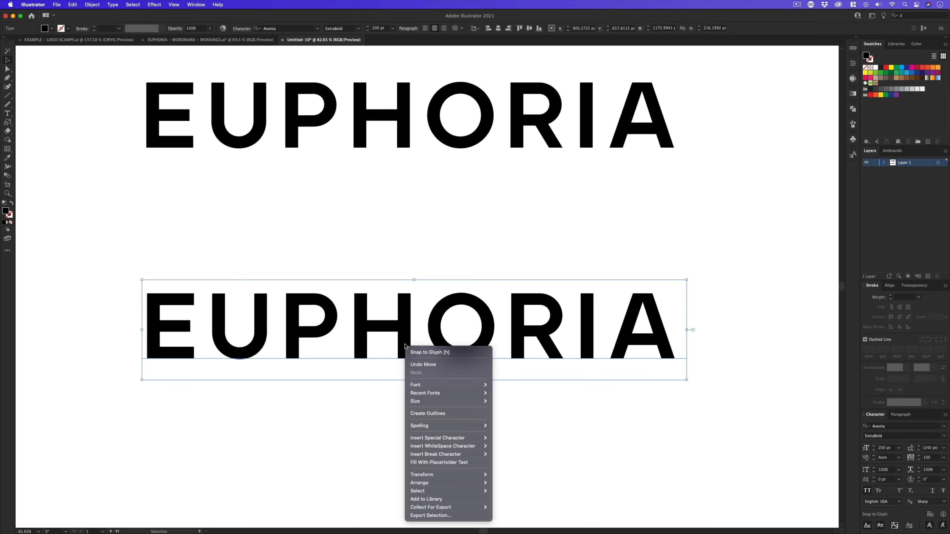
left_click(443, 413)
key("z")
left_click_drag(375, 338, 401, 312)
left_click_drag(442, 375, 441, 338)
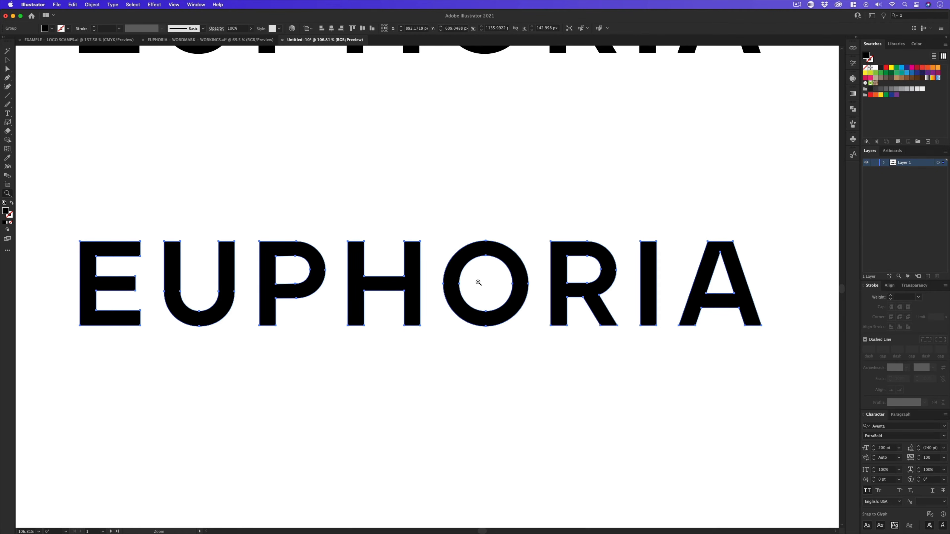
key("v")
left_click(425, 367)
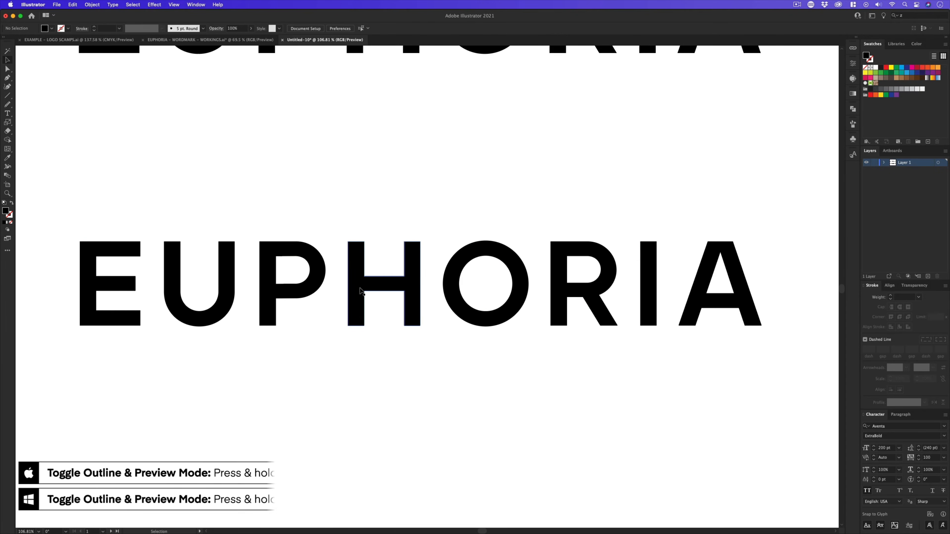
Switch the document to Outline view and inspect the anchor points of the outlined letters.
key("super+y")
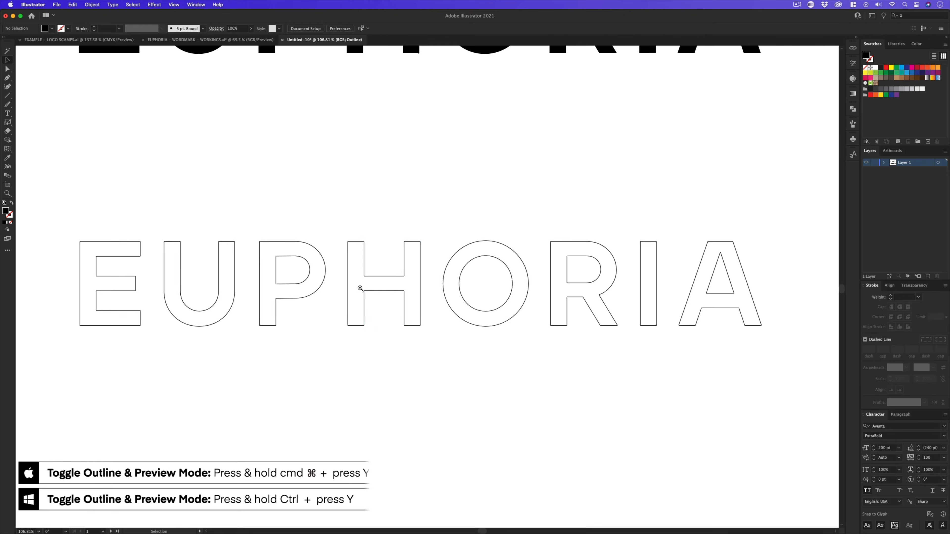
key("z")
left_click(361, 285)
left_click_drag(361, 285, 304, 268)
key("v")
left_click(307, 264)
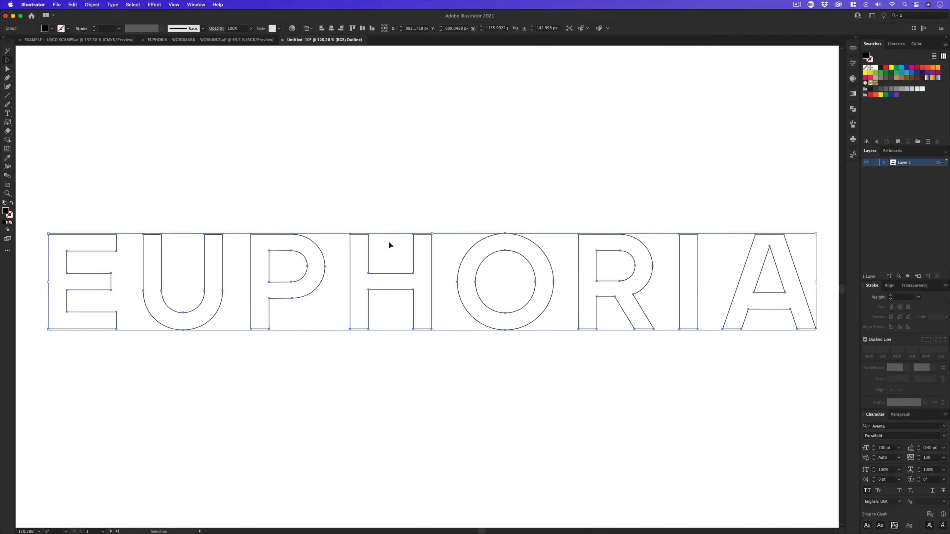
left_click(577, 199)
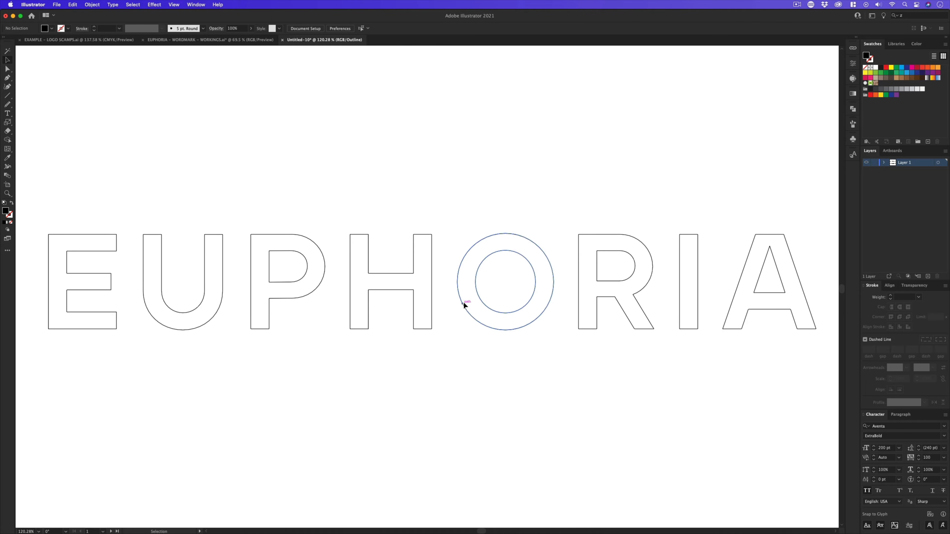
Add two anchor points on the outer edge of the E's stem, level with the upper arm's underside and the middle arm's top edge.
key("z")
left_click_drag(69, 281, 193, 241)
scroll(193, 241, "left", 5)
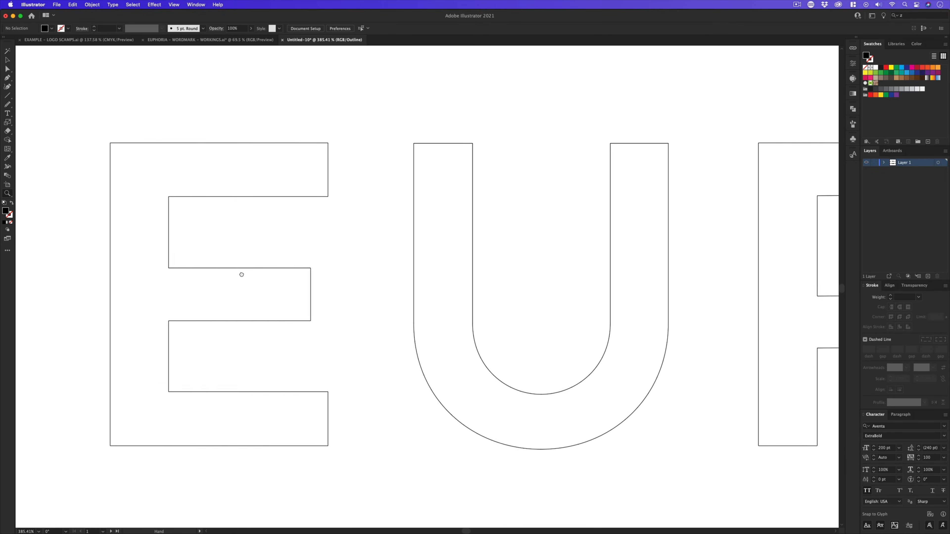
key("v")
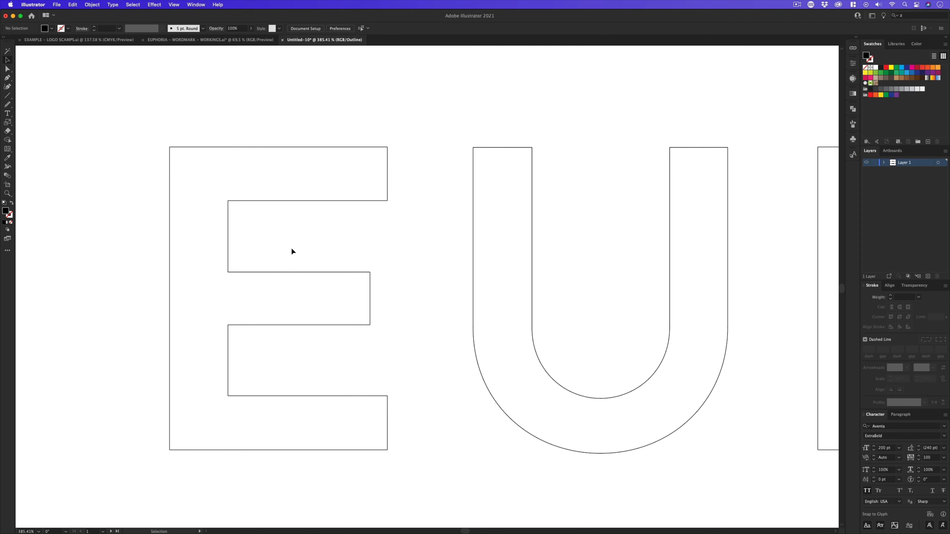
left_click(268, 201)
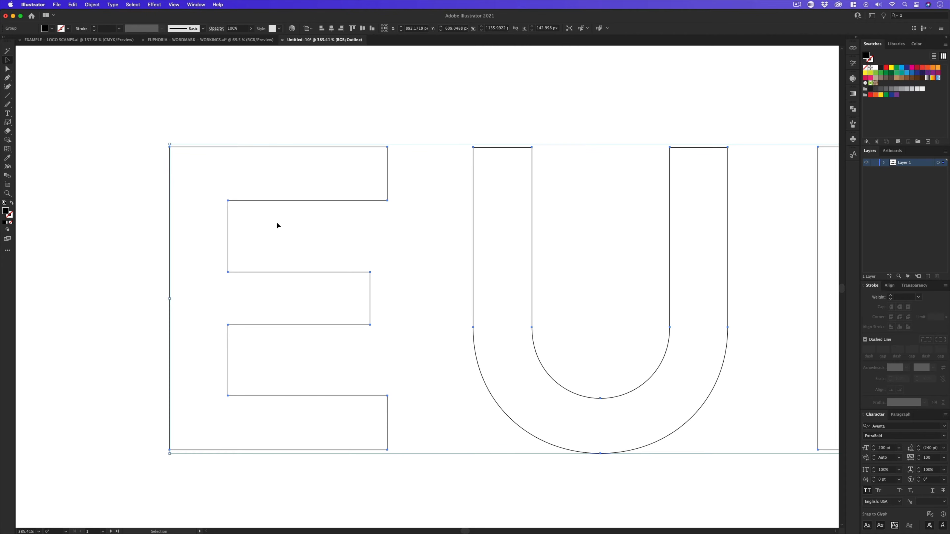
key("p")
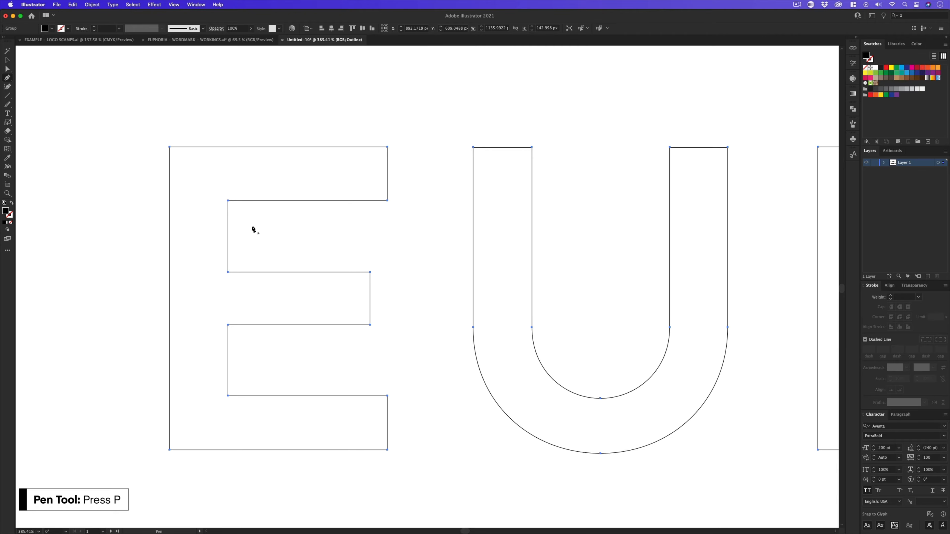
left_click(8, 78)
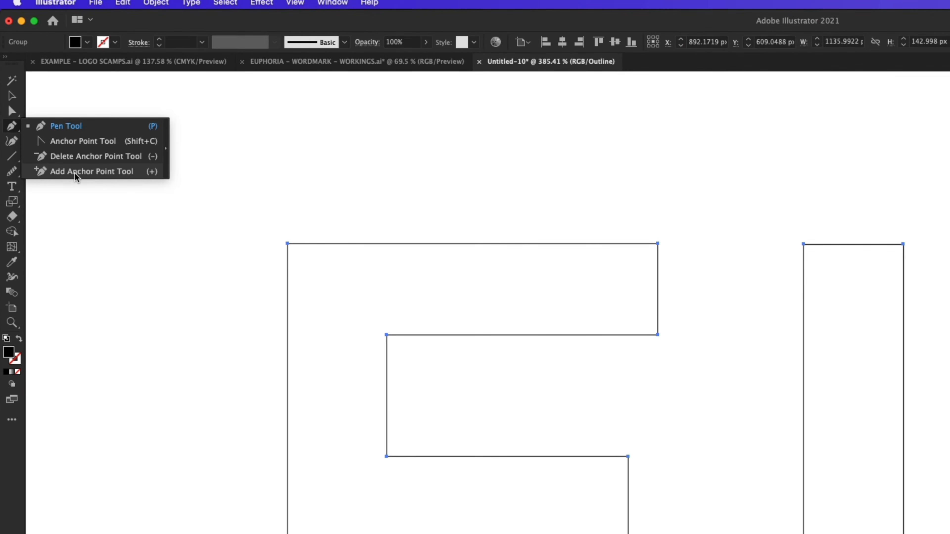
left_click(75, 173)
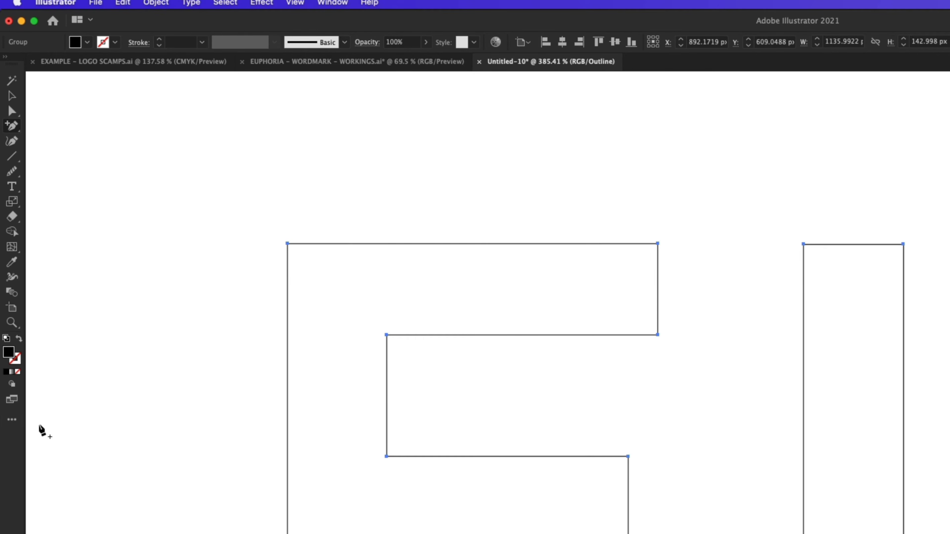
left_click(12, 421)
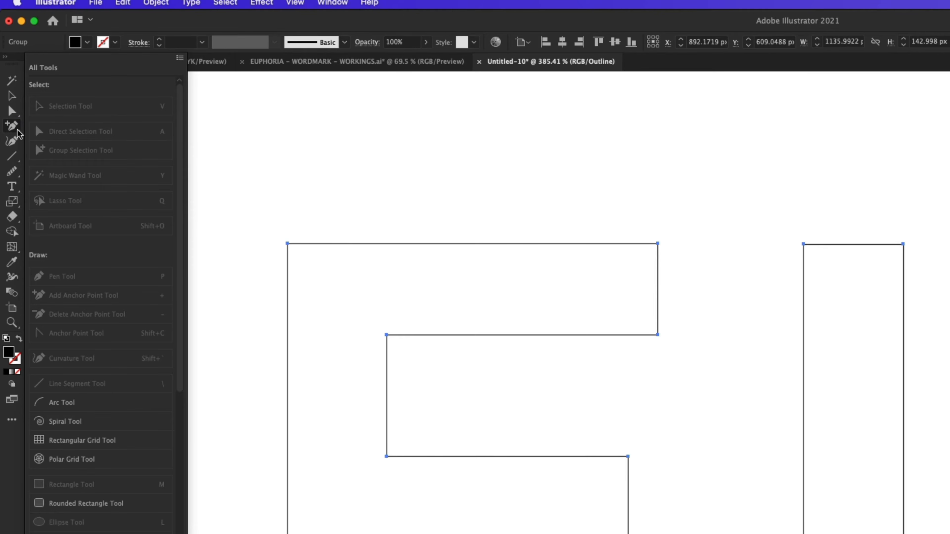
left_click(10, 443)
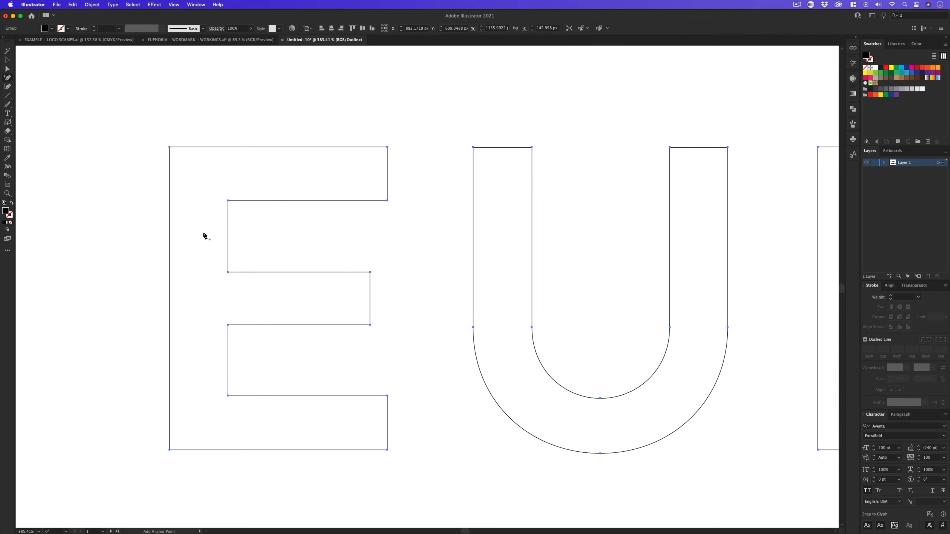
left_click_drag(205, 236, 319, 252)
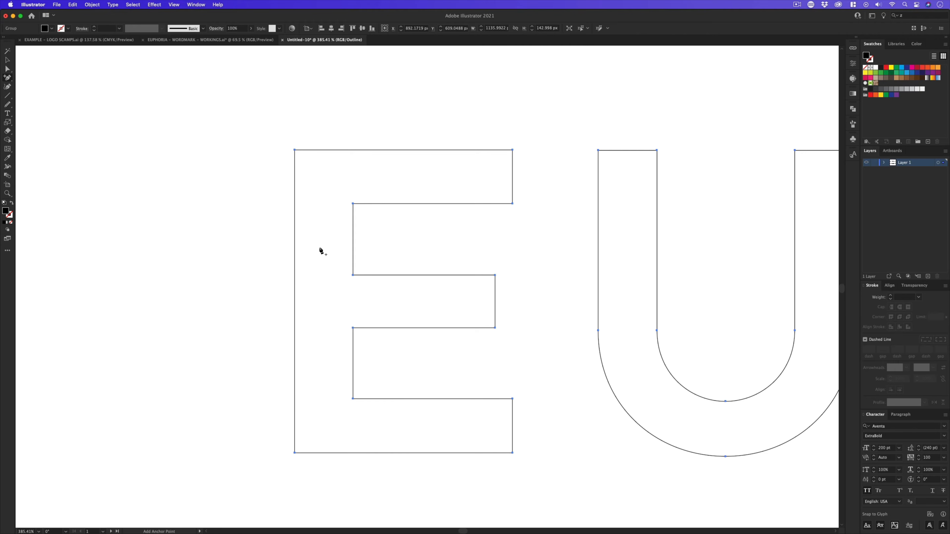
left_click(294, 202)
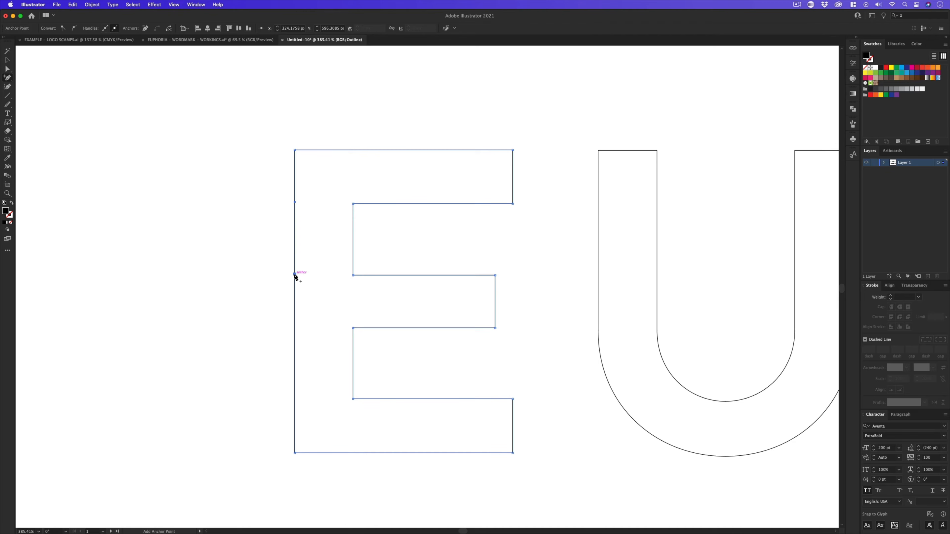
Add an anchor point halfway between the E's upper and middle arms on both the outer and inner edges of the stem.
key("z")
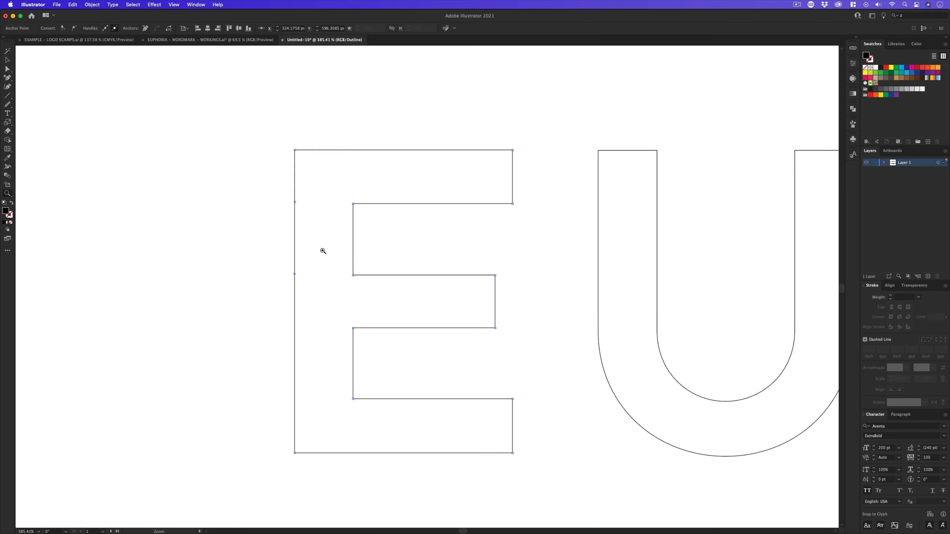
key("p")
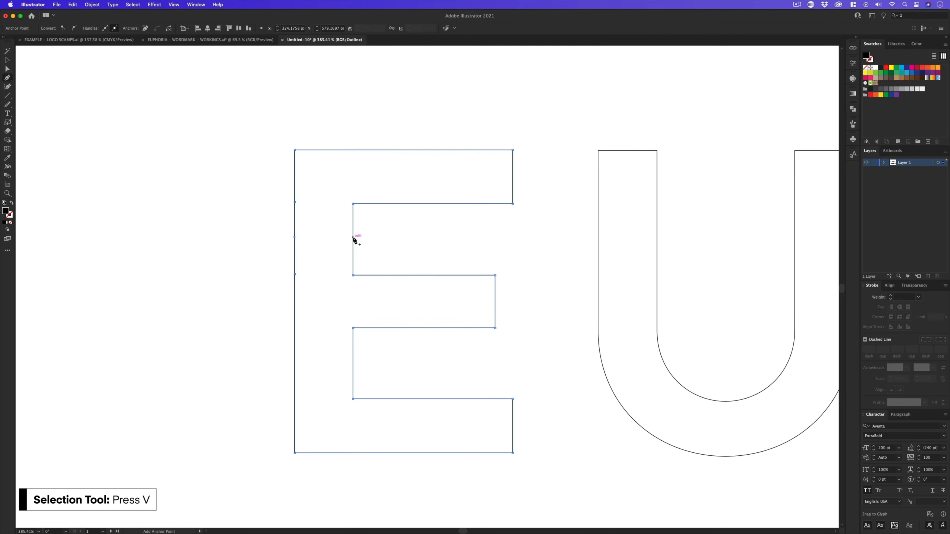
key("v")
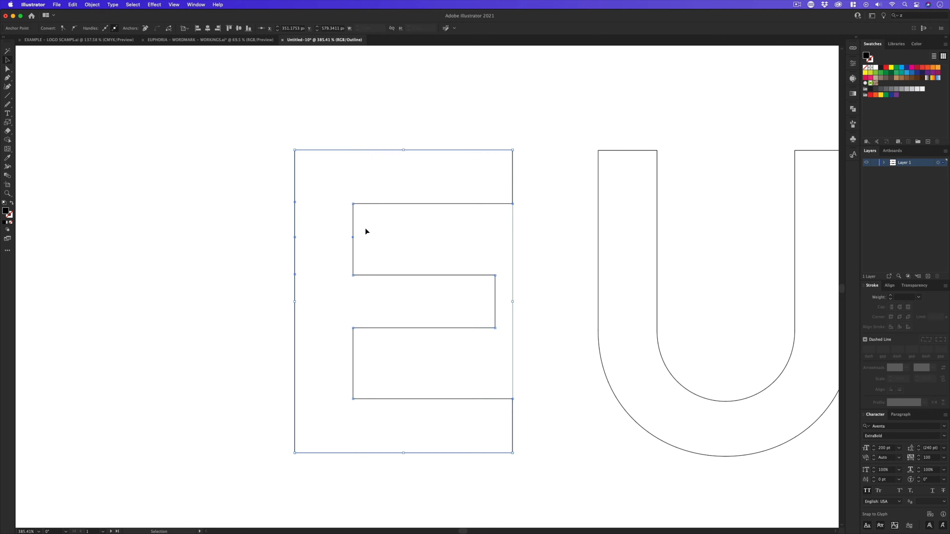
left_click(365, 228)
left_click(353, 230)
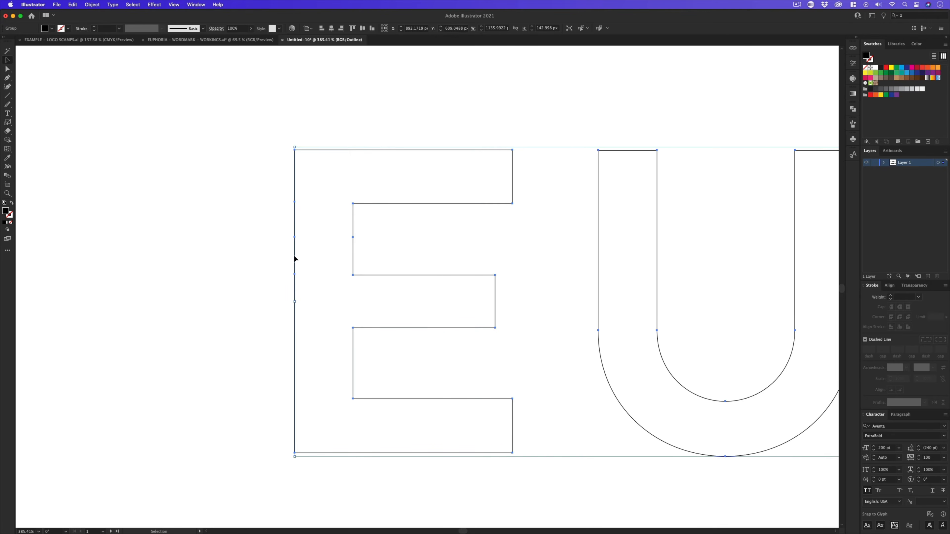
Delete the two midway anchor points on the E's stem to cut away the section between the upper and middle arms.
scroll(330, 228, "up", 3)
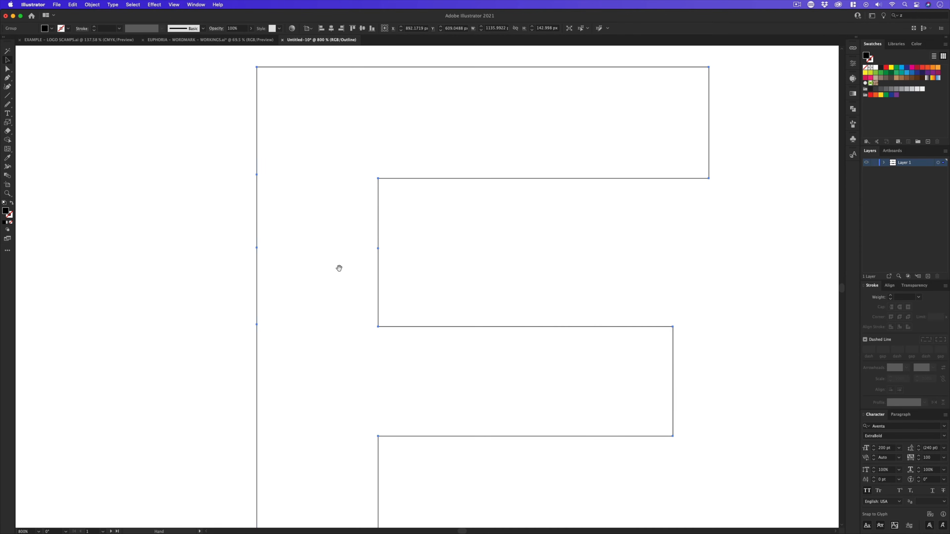
left_click_drag(339, 268, 352, 276)
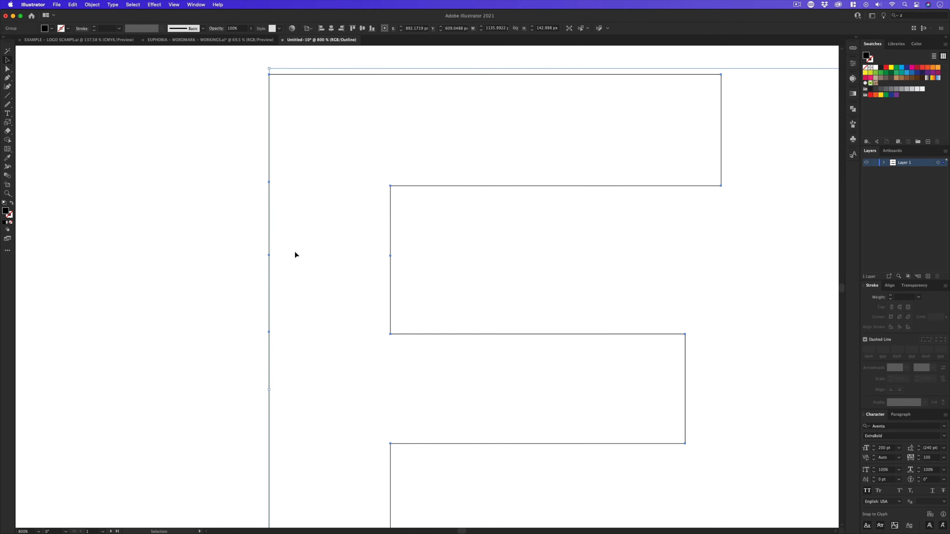
key("a")
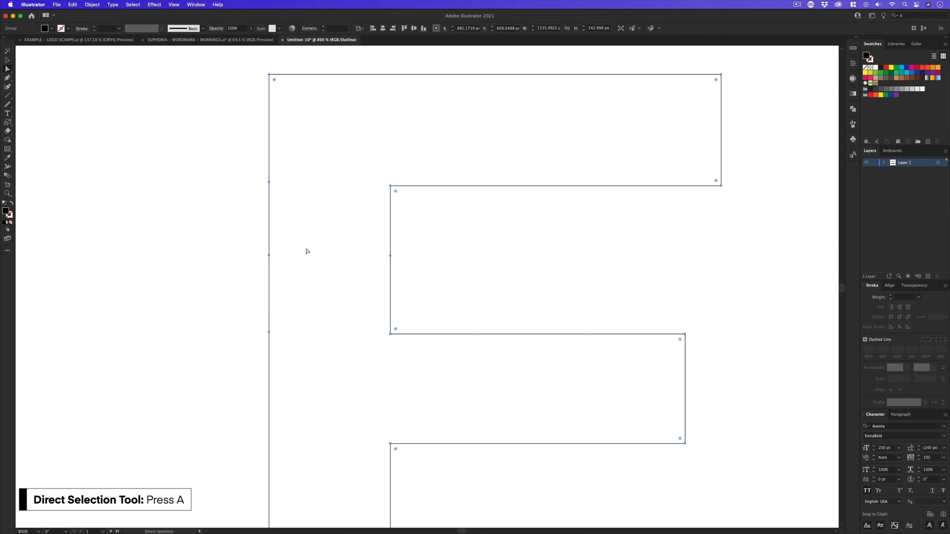
left_click_drag(228, 251, 443, 275)
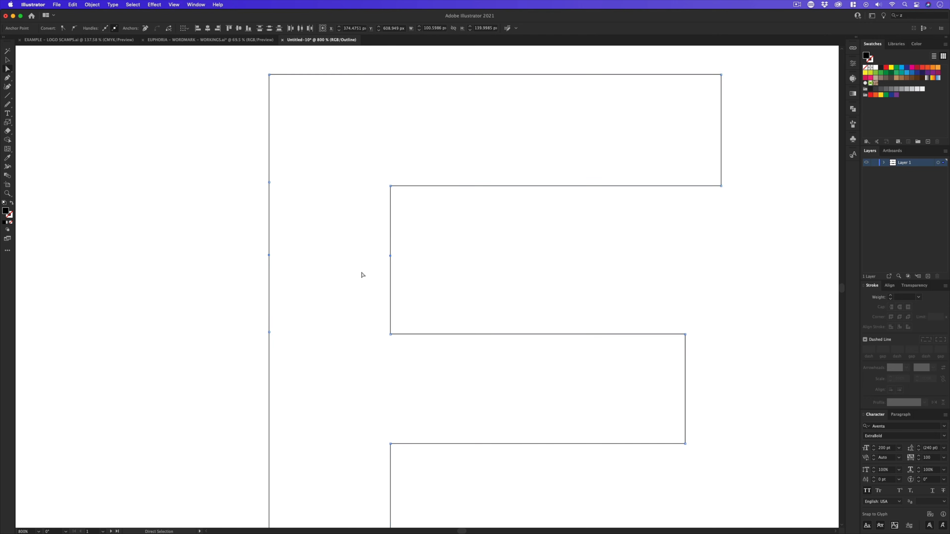
key("Delete")
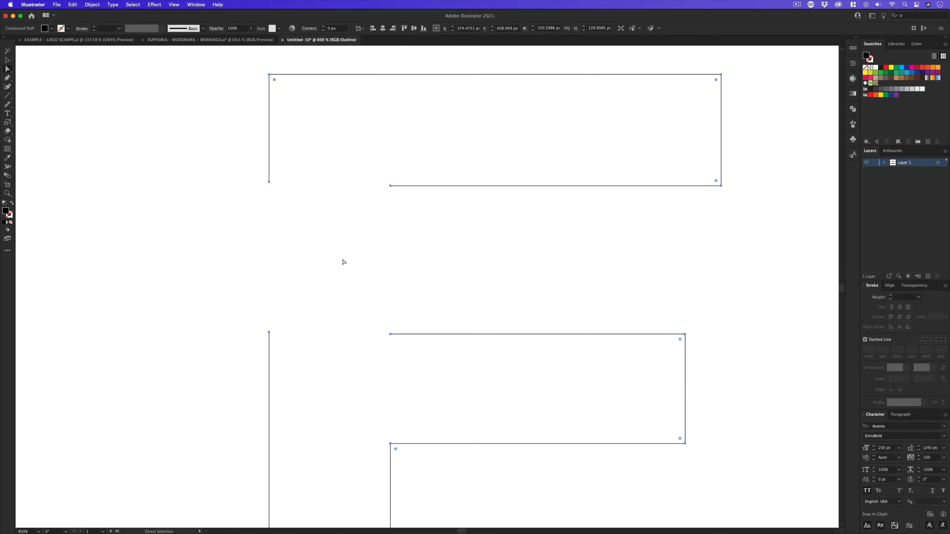
left_click(352, 259)
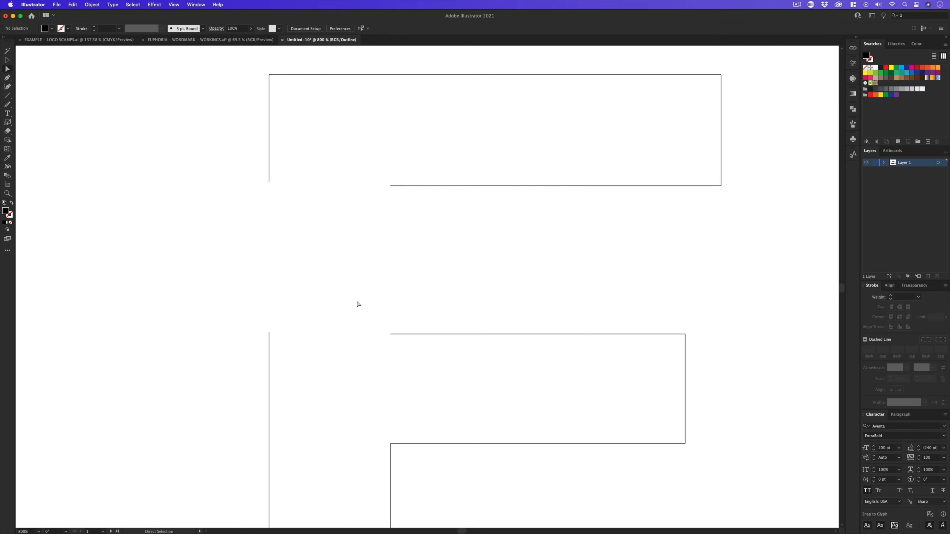
Join the two open ends of the E's detached upper arm to close its underside.
left_click_drag(248, 175, 401, 206)
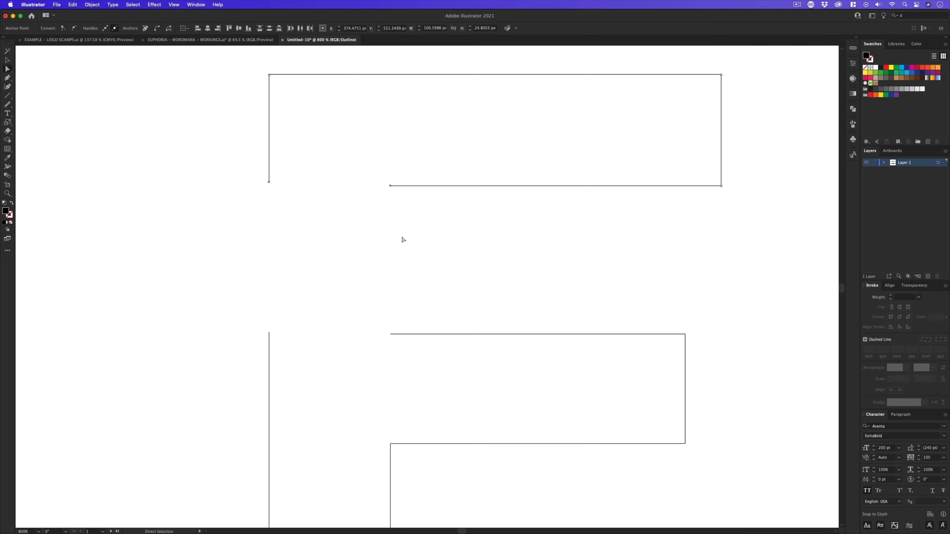
key("super+j")
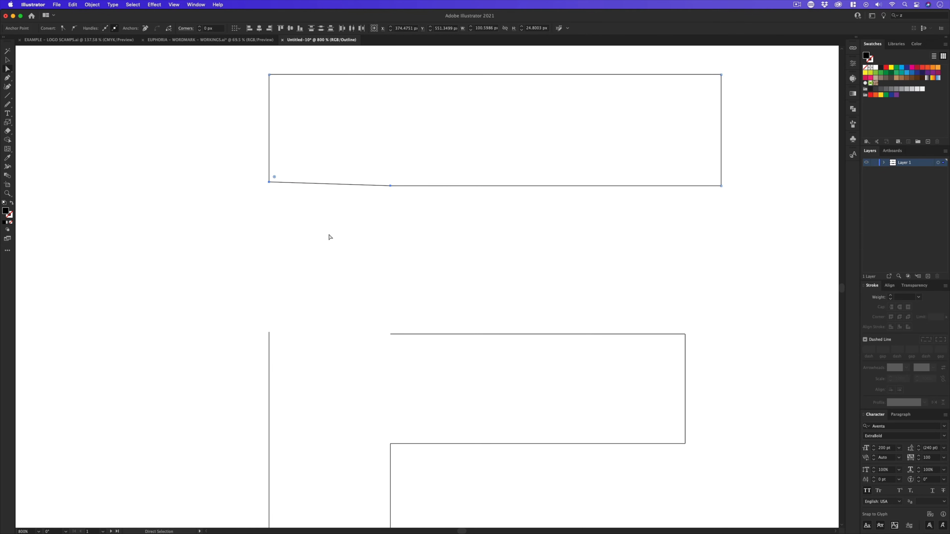
left_click(287, 211)
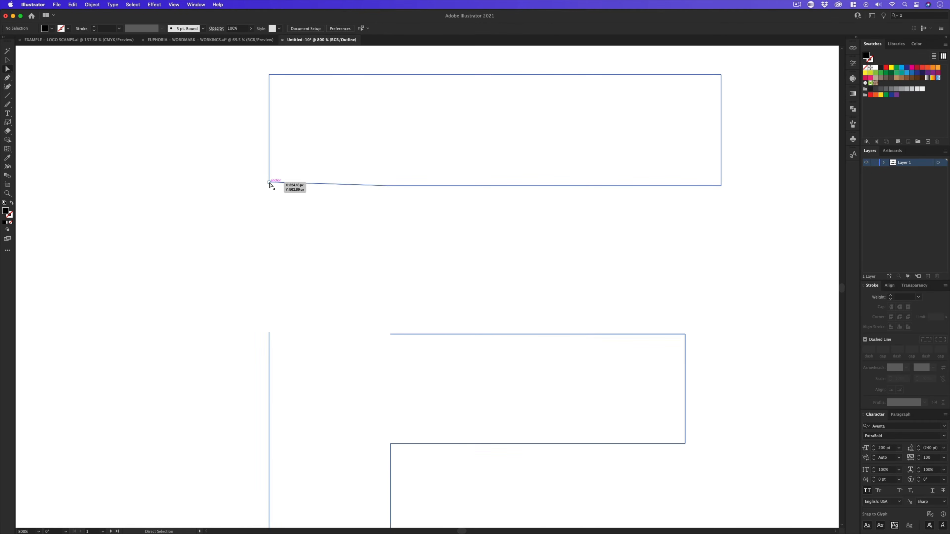
Bottom-align the two left-hand anchor points on the upper arm's underside so the edge runs straight, and deselect.
left_click_drag(269, 182, 428, 210)
left_click(286, 212)
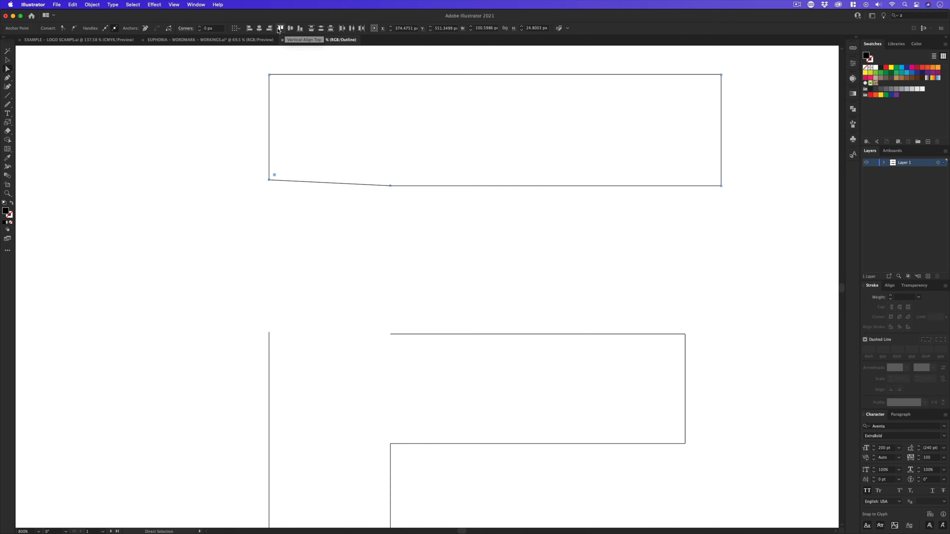
left_click(299, 29)
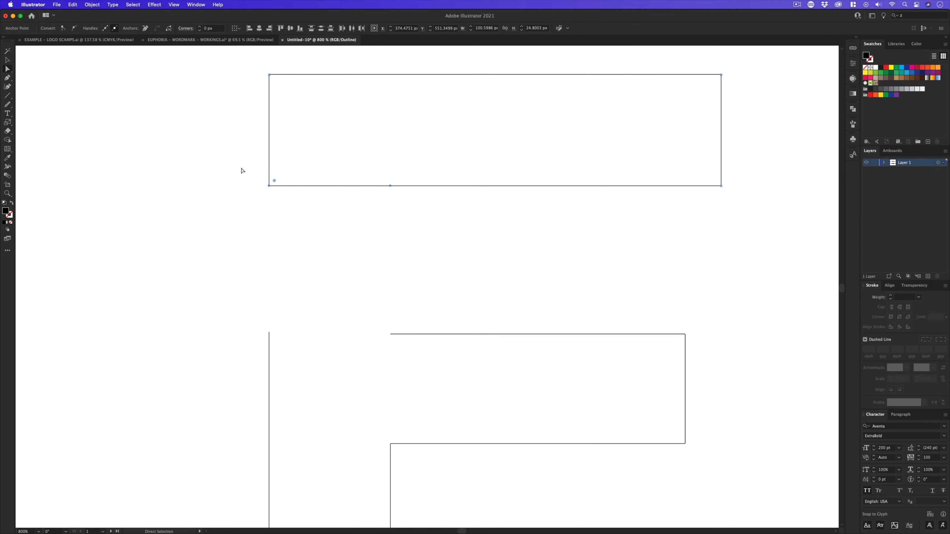
left_click(329, 280)
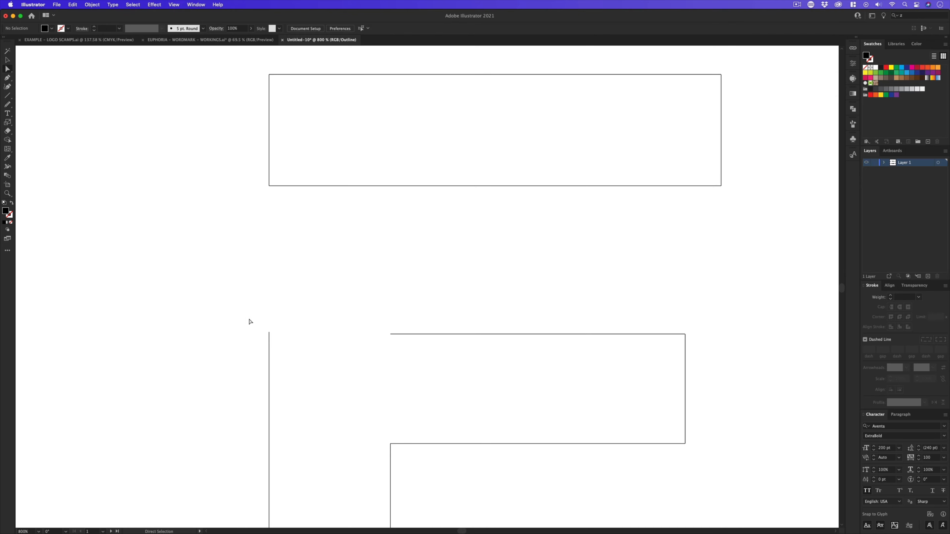
Join the open ends at the top of the E's lower piece and bottom-align the two joined anchor points.
left_click_drag(233, 316, 346, 333)
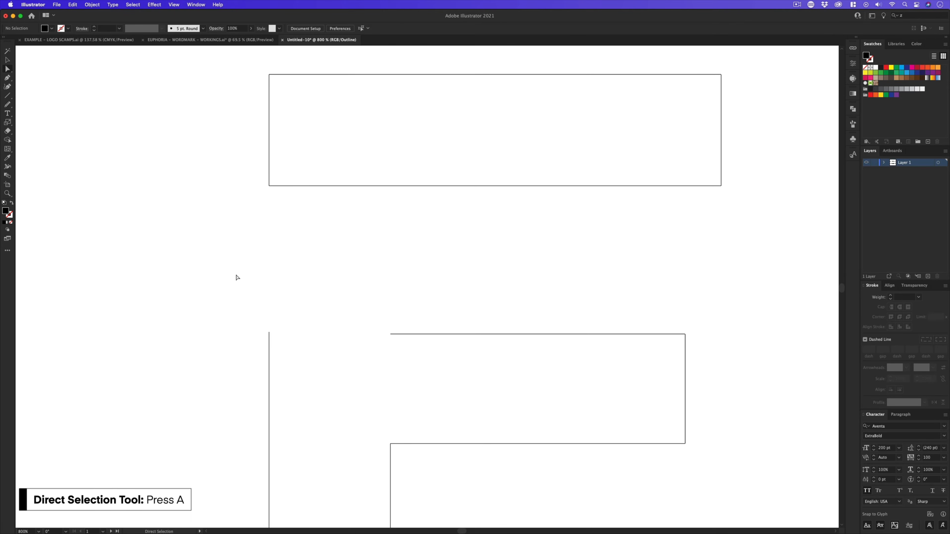
left_click_drag(227, 308, 399, 352)
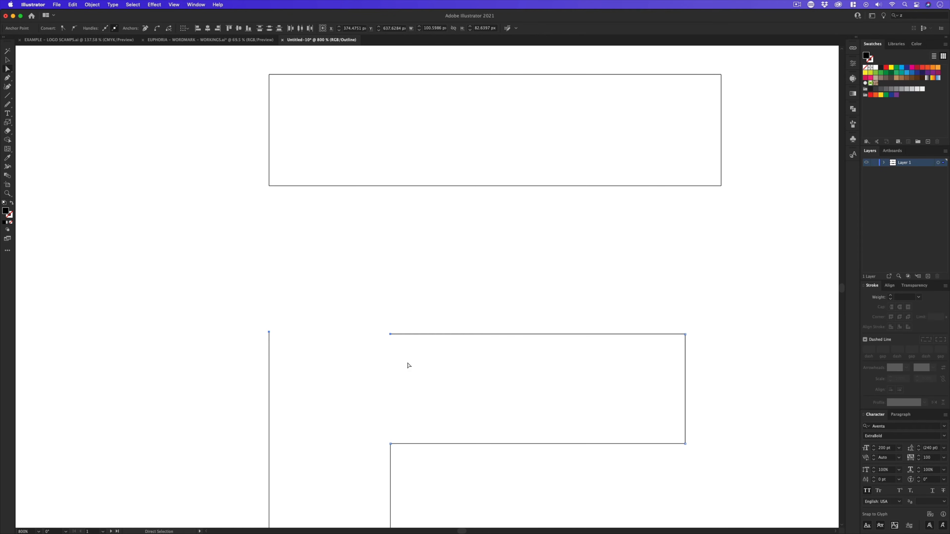
key("super+j")
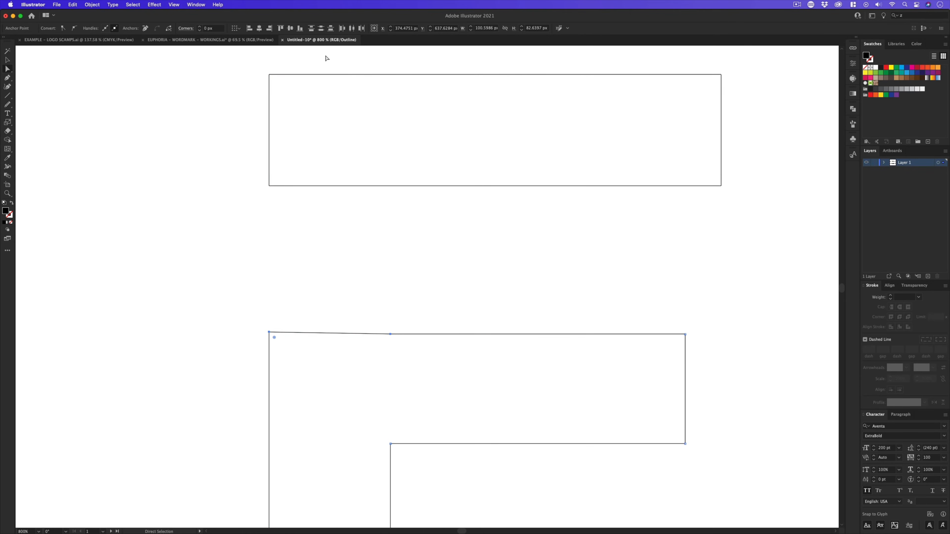
left_click(300, 29)
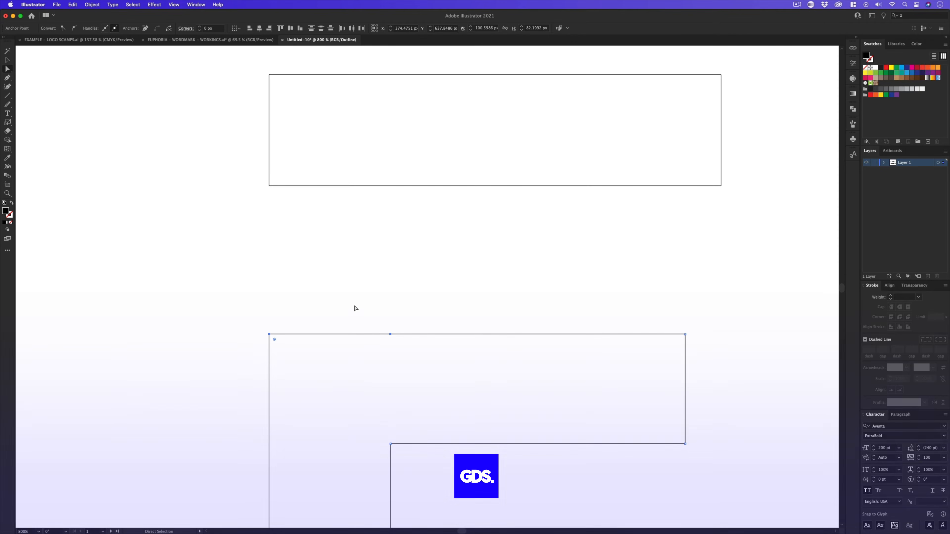
left_click(326, 321)
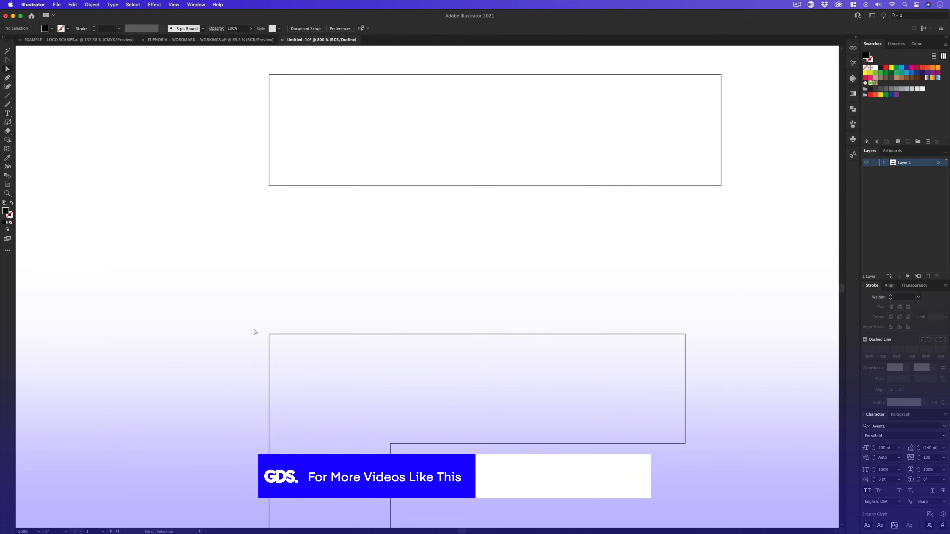
Raise the lower piece's upper-left corner point slightly, then bottom-align it with the neighbouring anchor point again.
left_click_drag(269, 334, 269, 325)
left_click(382, 339)
left_click_drag(381, 339, 418, 348)
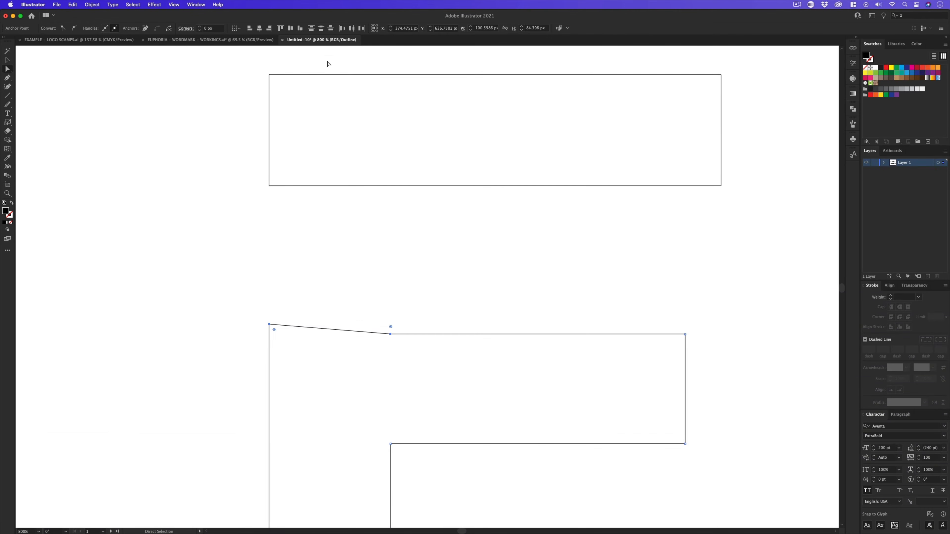
left_click(300, 28)
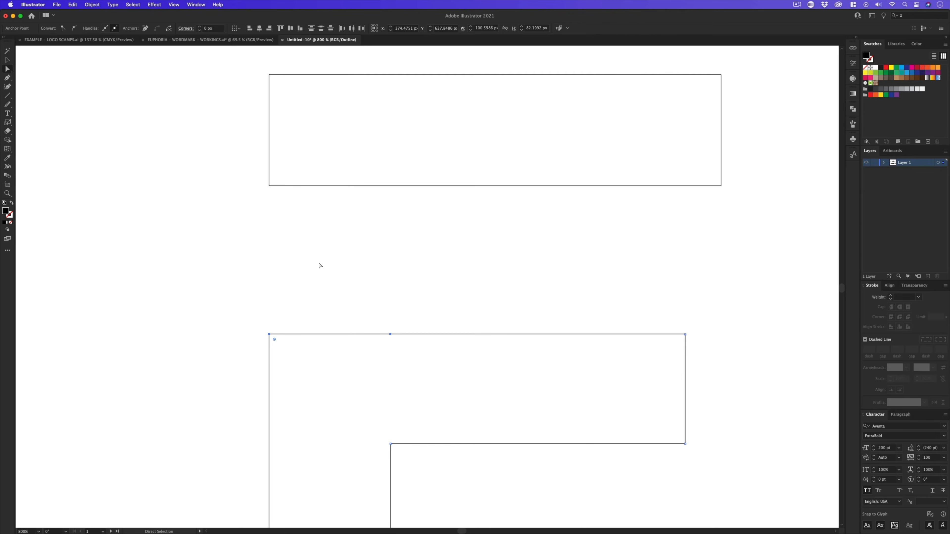
left_click(432, 359)
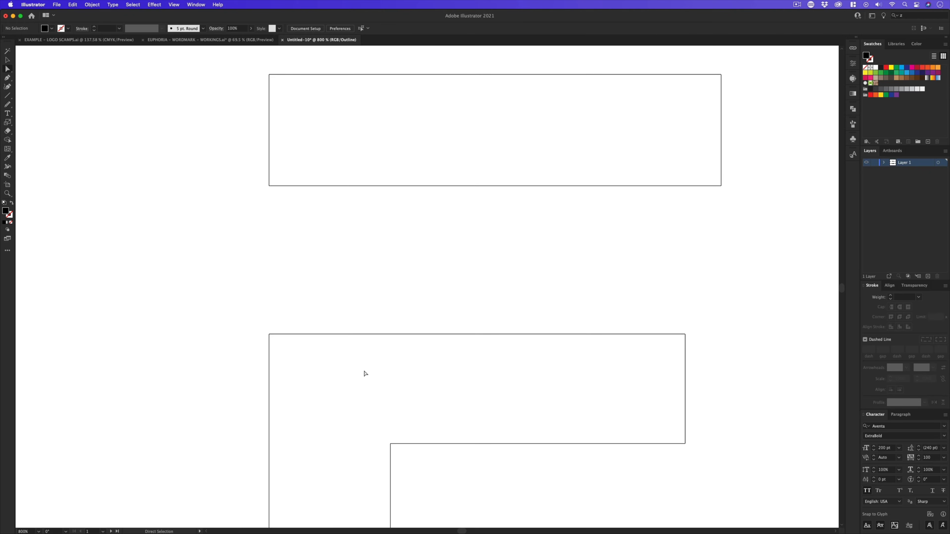
Switch to Preview and examine the split E alongside the other letters of the wordmark.
key("z")
left_click_drag(441, 273, 360, 318)
left_click_drag(476, 313, 396, 293)
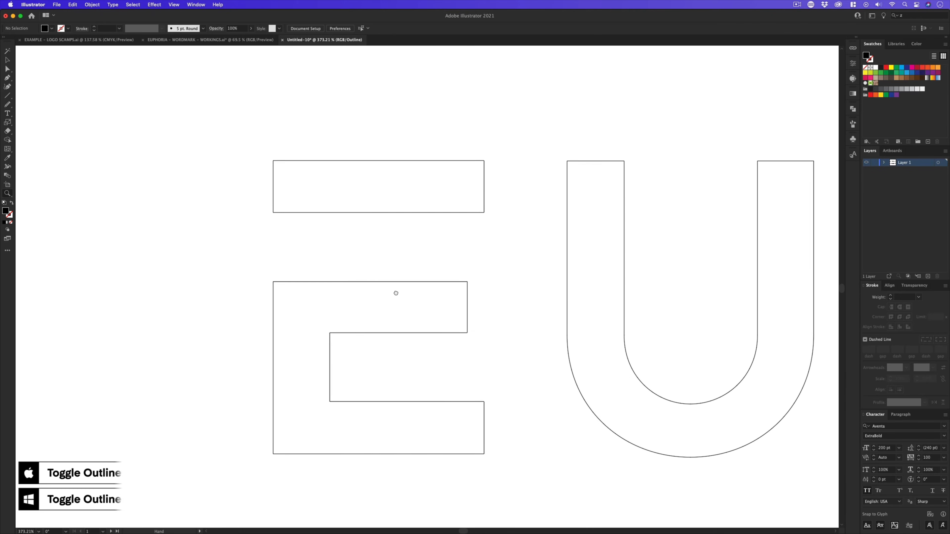
left_click_drag(495, 246, 449, 260)
key("super+y")
left_click_drag(556, 258, 346, 277)
left_click_drag(464, 251, 439, 260)
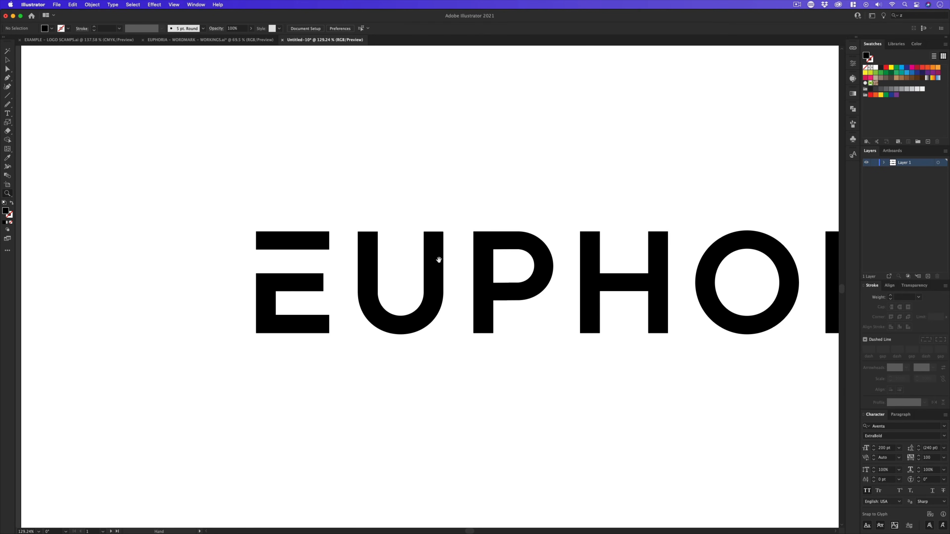
left_click_drag(502, 260, 346, 271)
left_click_drag(459, 259, 396, 261)
left_click_drag(448, 234, 363, 310)
left_click_drag(446, 254, 353, 265)
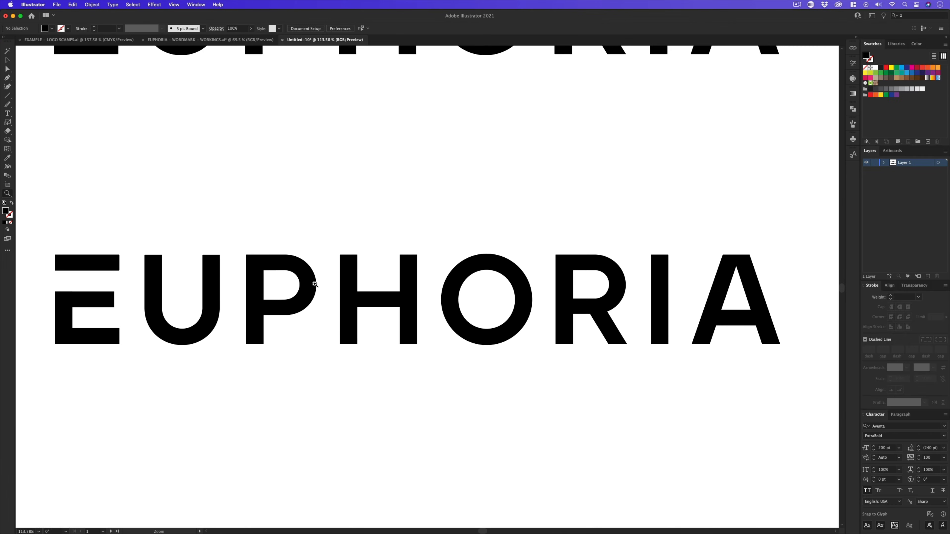
Return the document to Outline view and select the outlined wordmark at the P to show its anchor points.
left_click_drag(253, 302, 395, 235)
key("super+y")
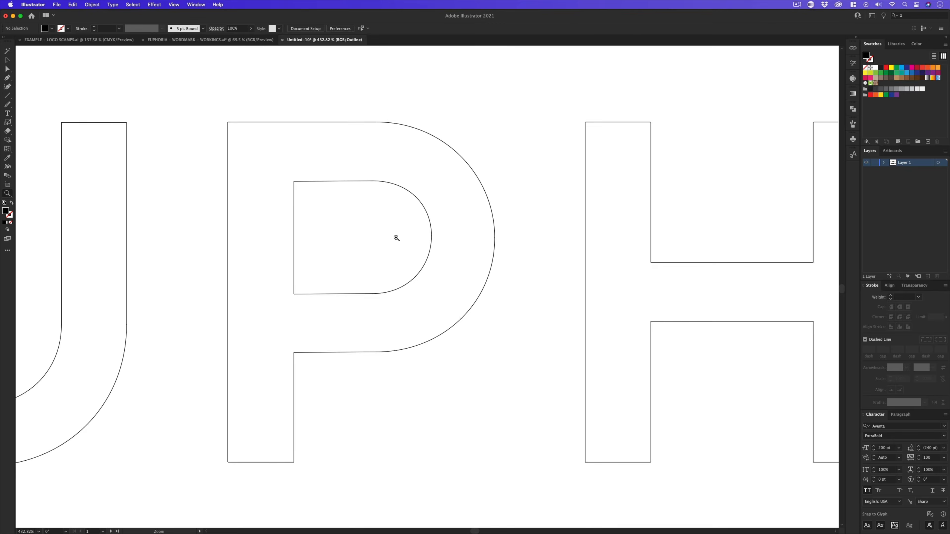
left_click_drag(316, 272, 394, 269)
key("a")
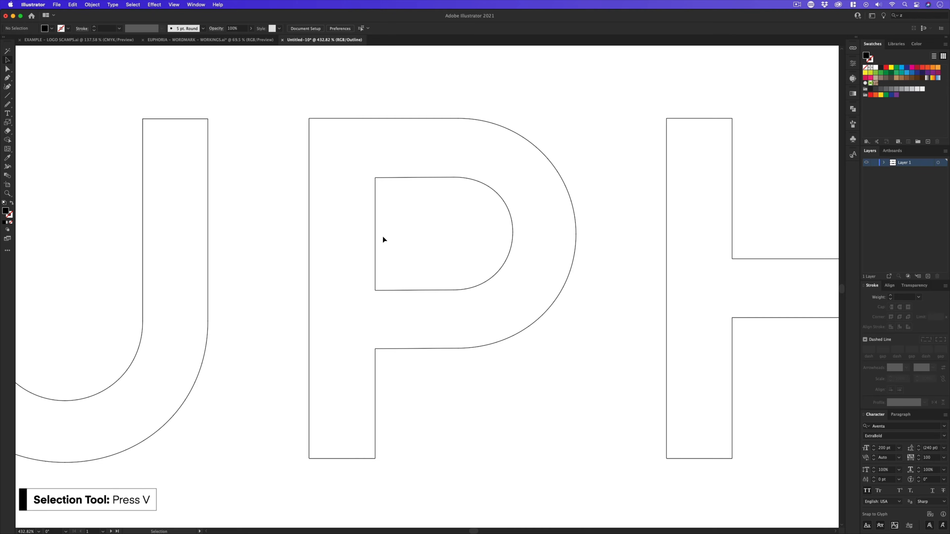
left_click(375, 240)
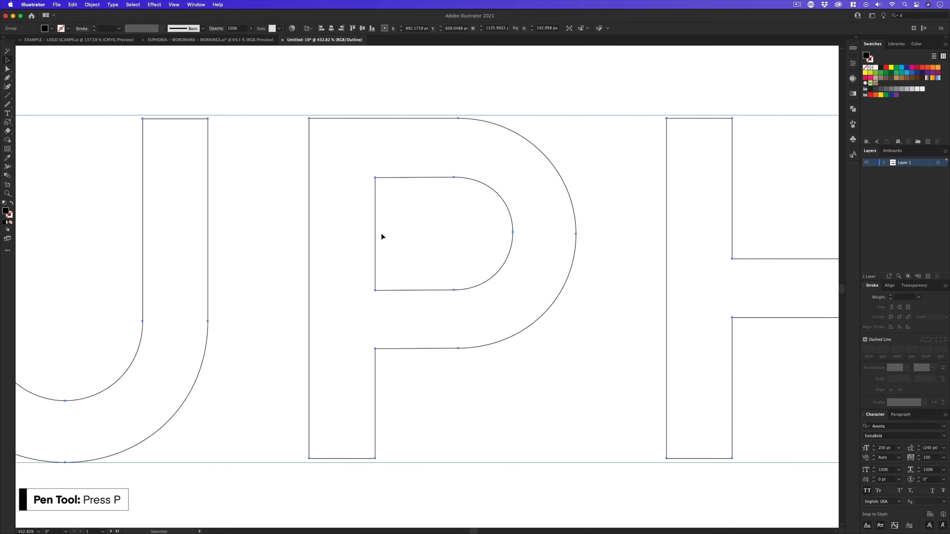
Add anchor points on the outer edge of the P's stem, level with the counter's top, midpoint and bottom.
key("p")
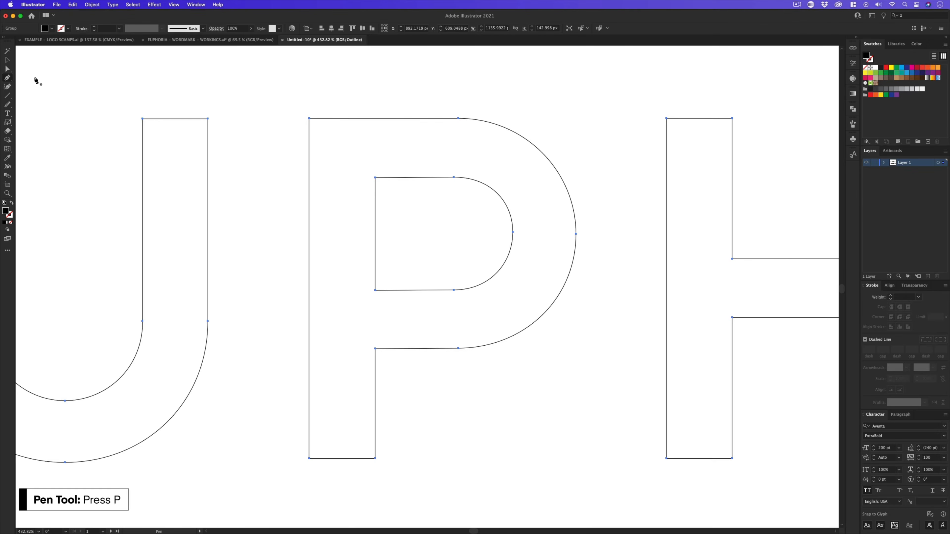
left_click(7, 78)
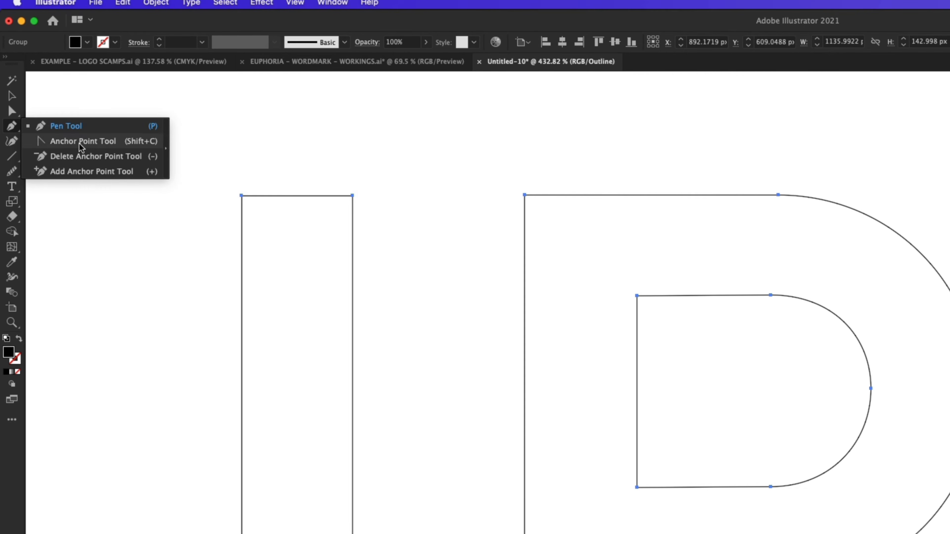
left_click(71, 172)
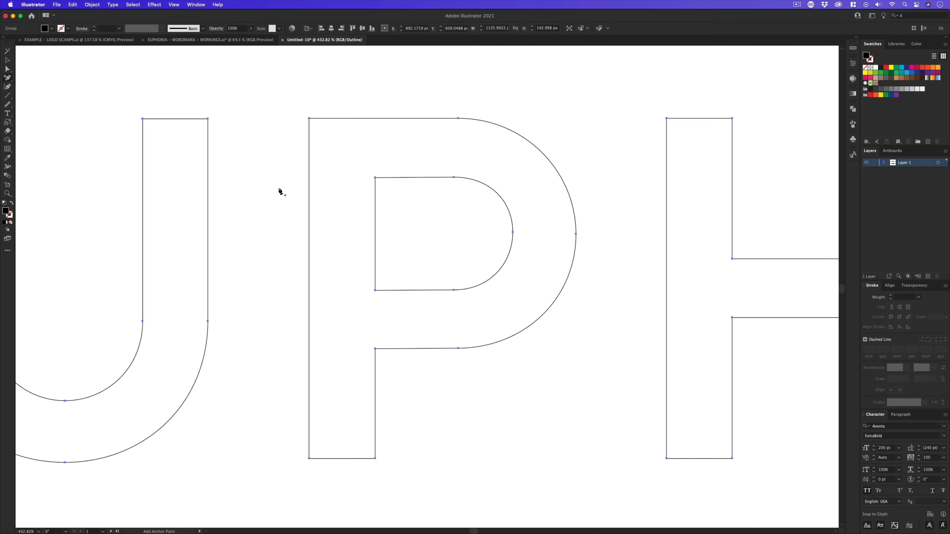
left_click(309, 177)
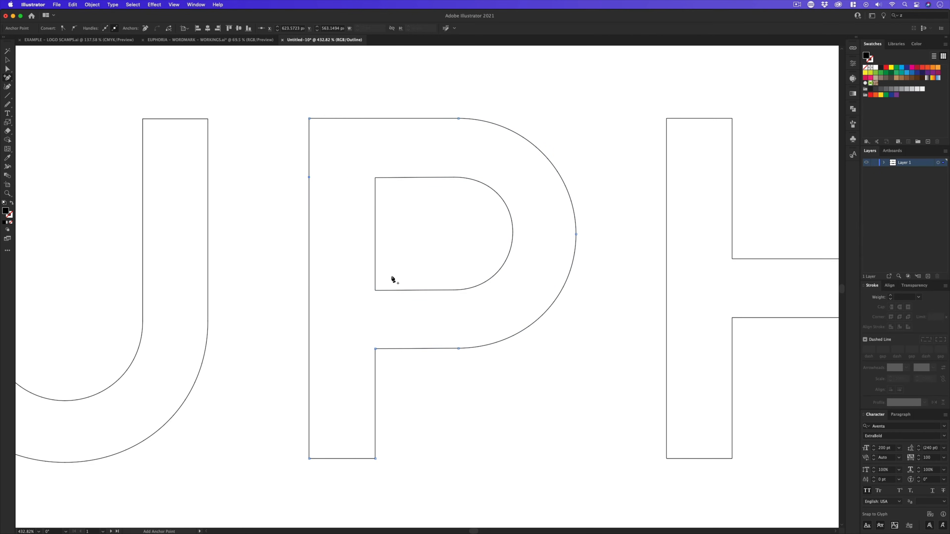
left_click(309, 291)
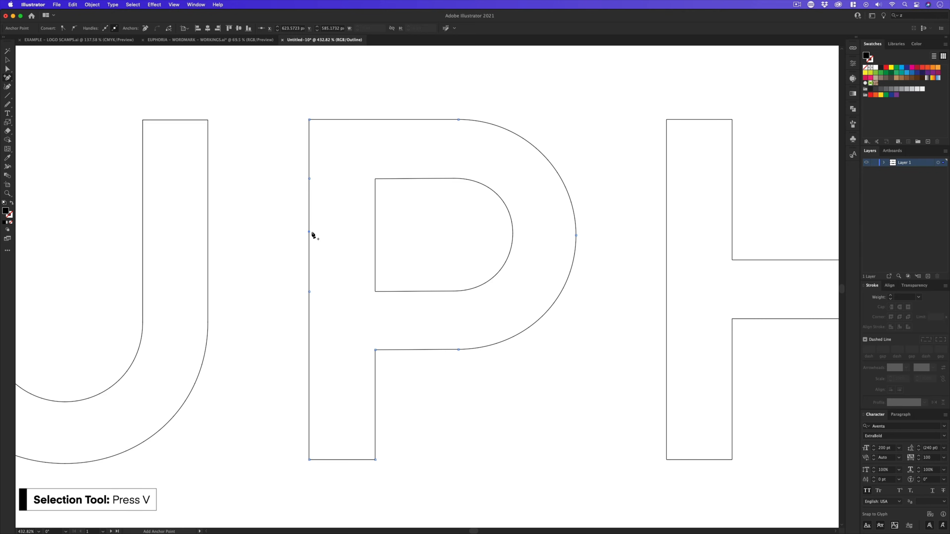
Add an anchor point halfway down the straight edge of the P's counter, level with the stem's middle point.
key("v")
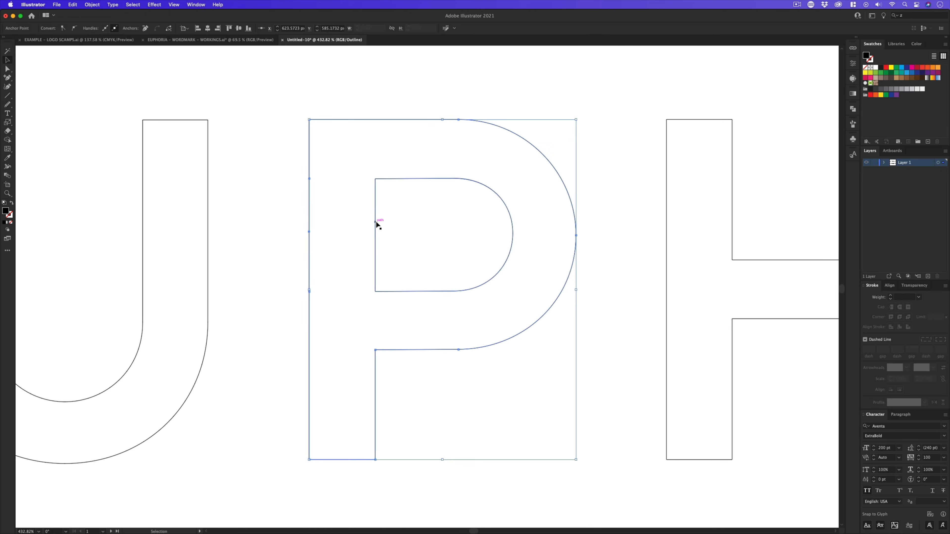
left_click(375, 221)
key("p")
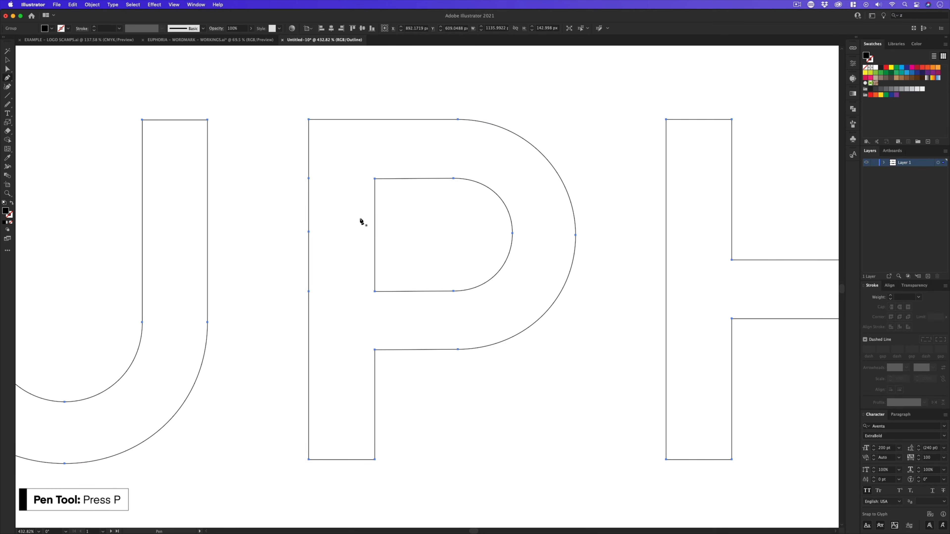
left_click_drag(7, 78, 48, 105)
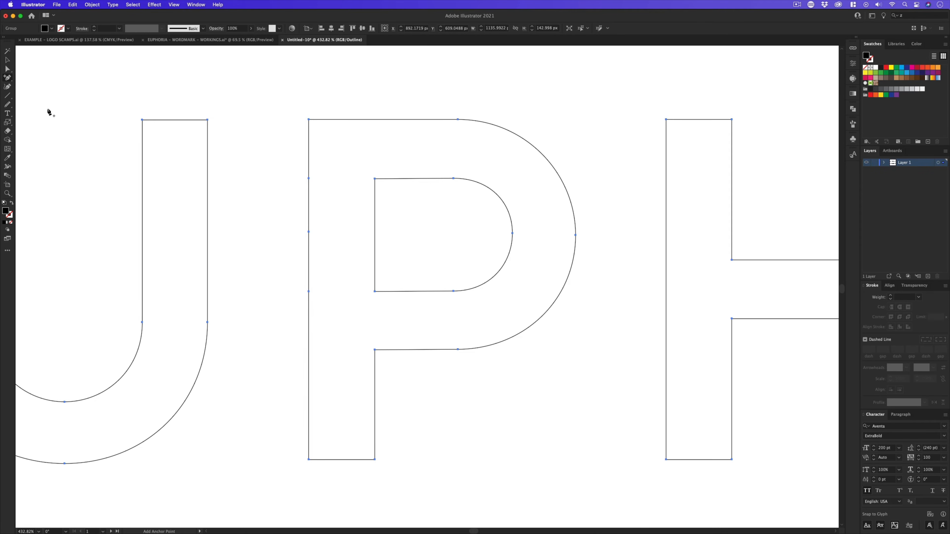
left_click(375, 233)
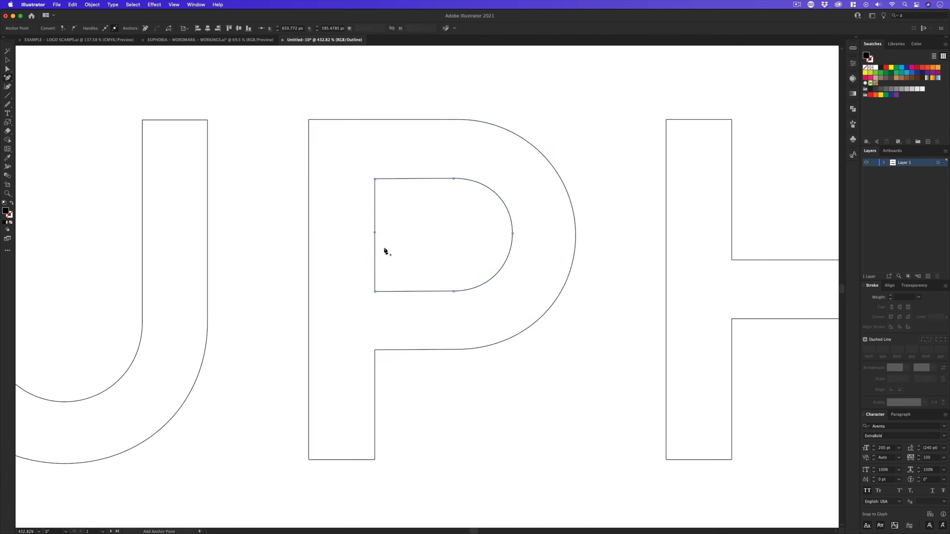
Delete the middle anchor points on the P's outer stem edge and counter edge to open a gap through the stem.
key("v")
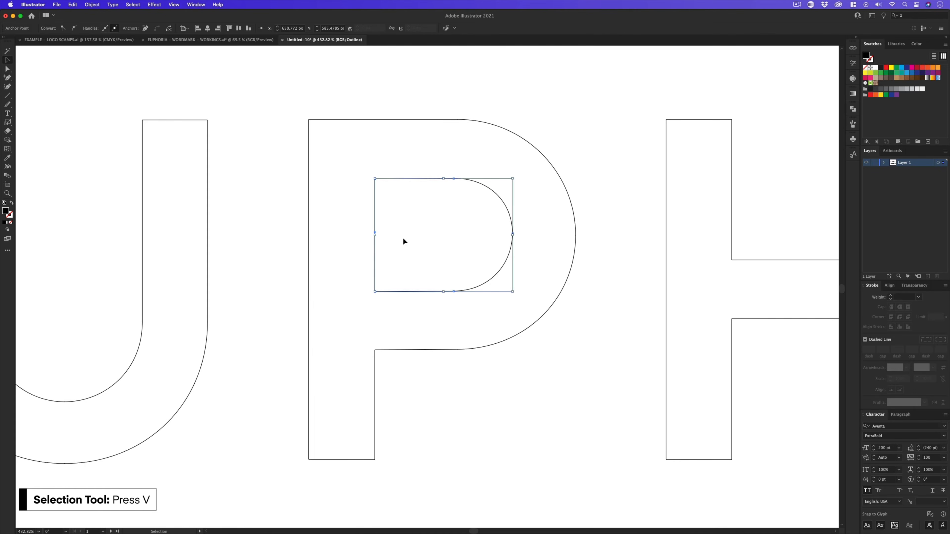
left_click(403, 238)
left_click(375, 253)
key("z")
left_click_drag(344, 240, 411, 204)
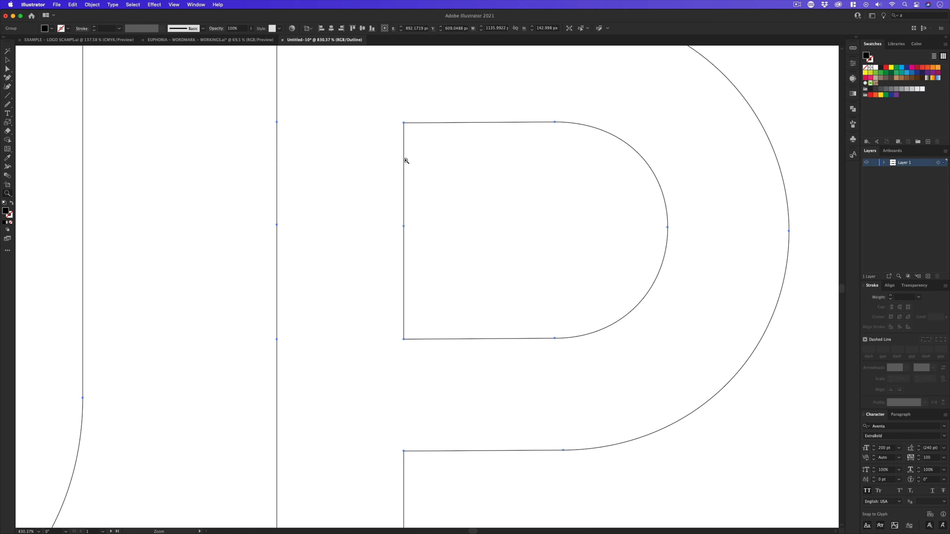
scroll(404, 173, "up", 2)
scroll(404, 173, "left", 3)
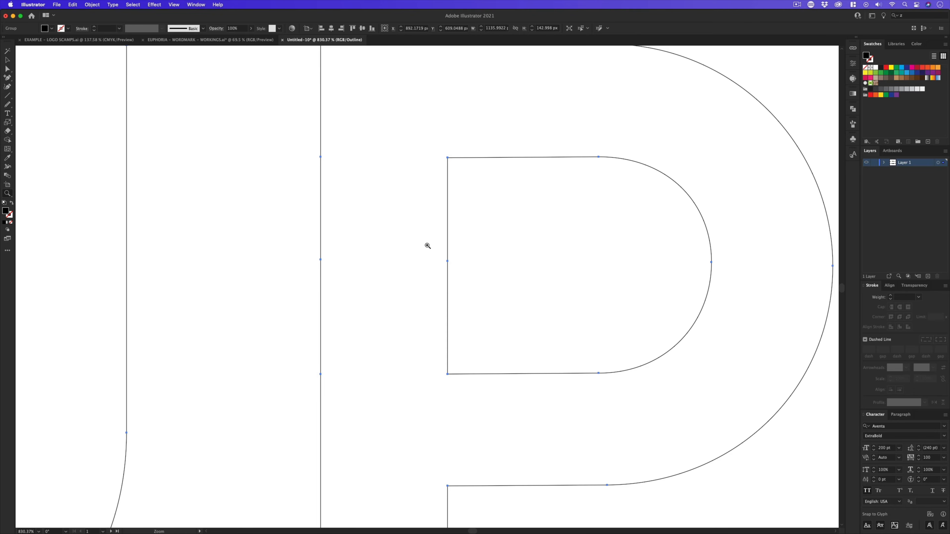
key("a")
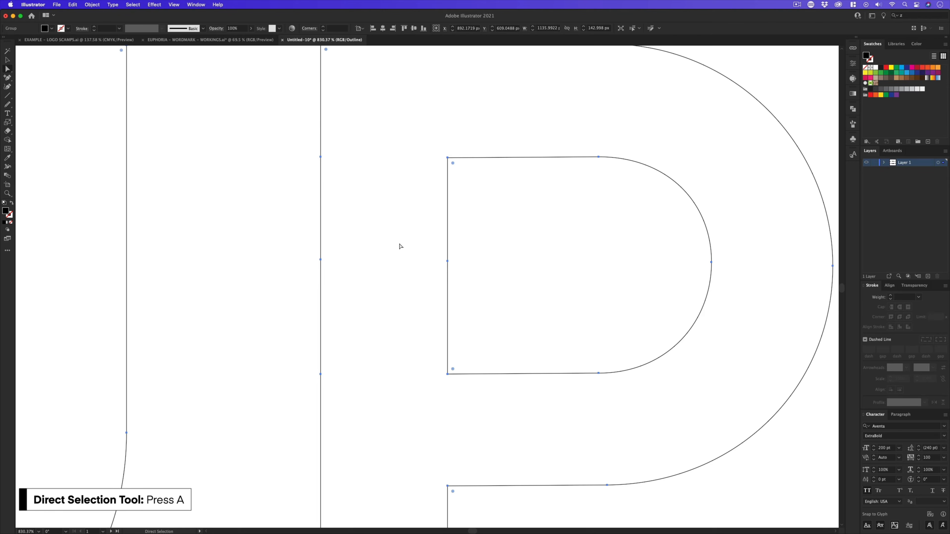
left_click(500, 245)
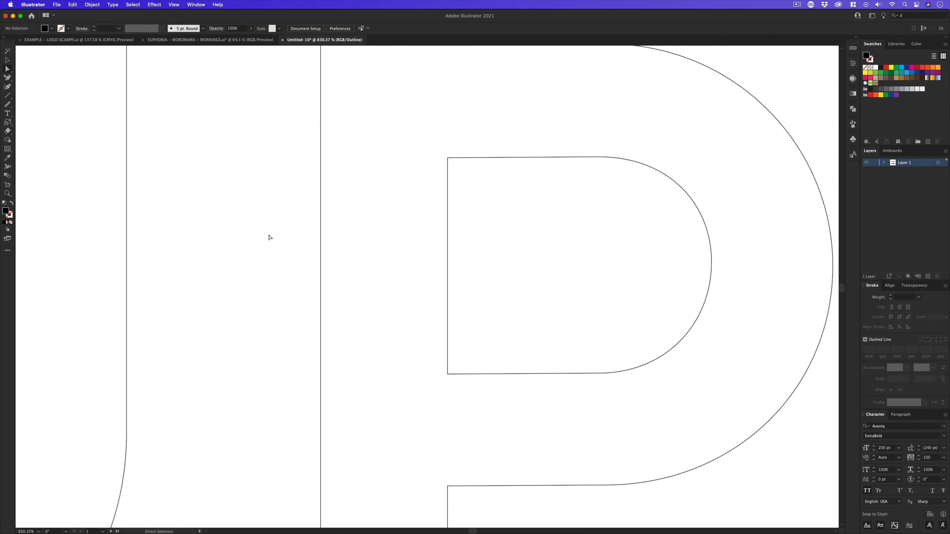
left_click_drag(268, 237, 536, 316)
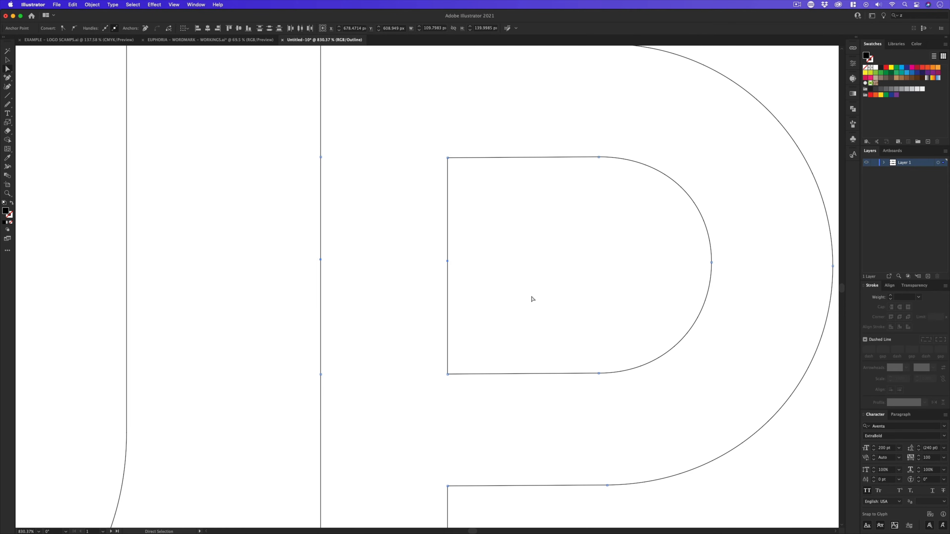
key("Delete")
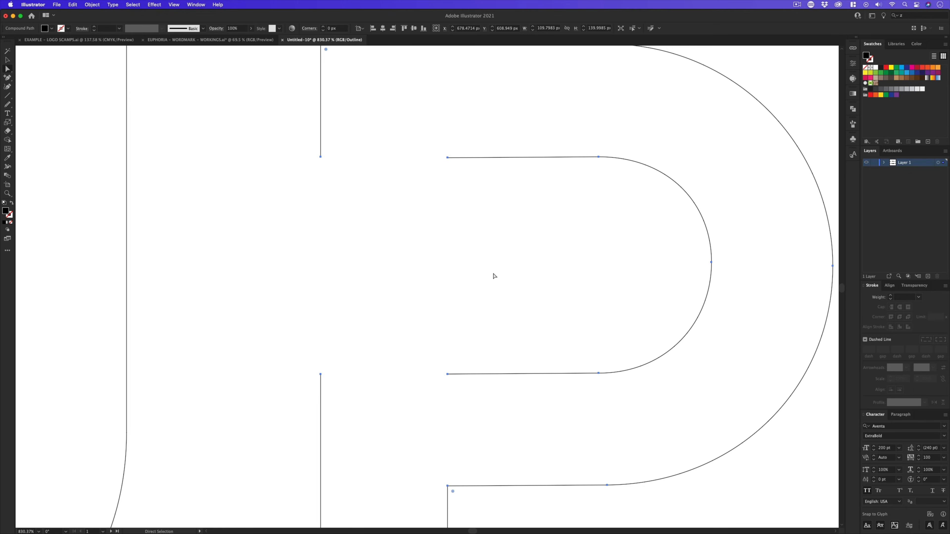
left_click(419, 199)
Join the two upper open endpoints of the P, linking the outer stem edge to the top of the counter.
scroll(469, 219, "up", 3)
scroll(468, 219, "right", 3)
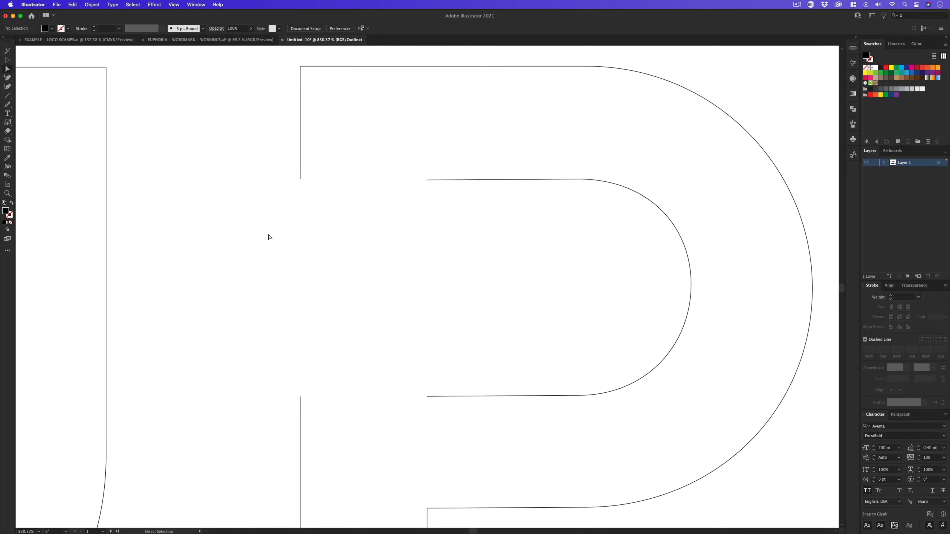
left_click_drag(267, 234, 433, 173)
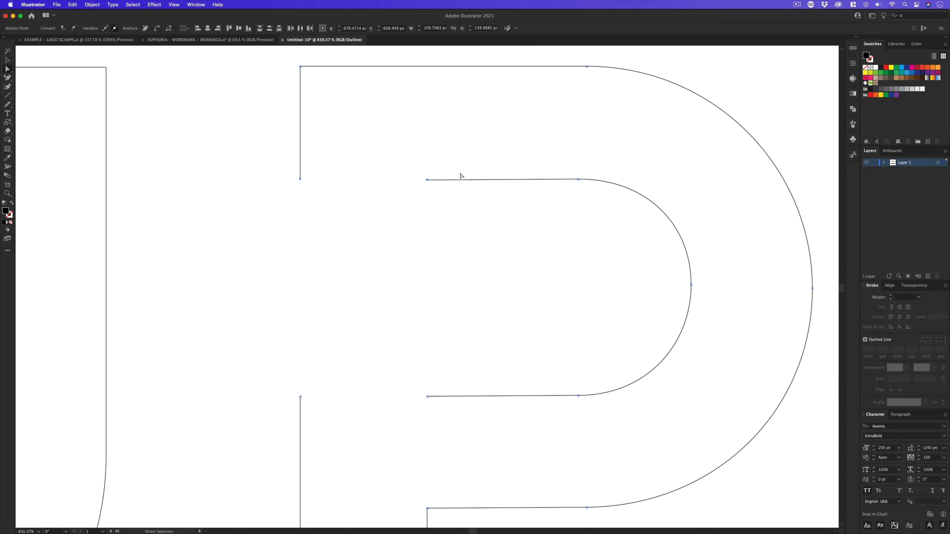
key("super+j")
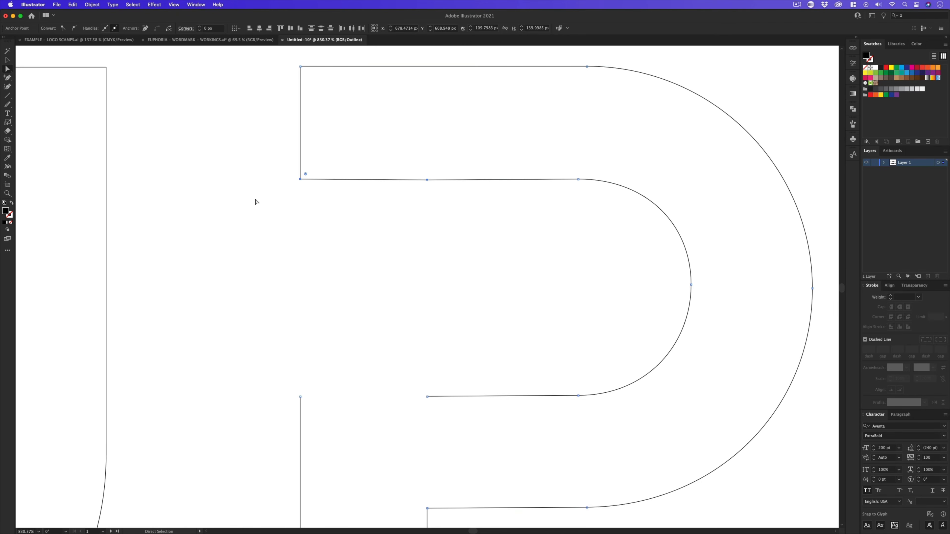
left_click(321, 378)
Join the two lower open endpoints of the P to close its outline along the bottom of the counter.
left_click_drag(270, 371, 413, 370)
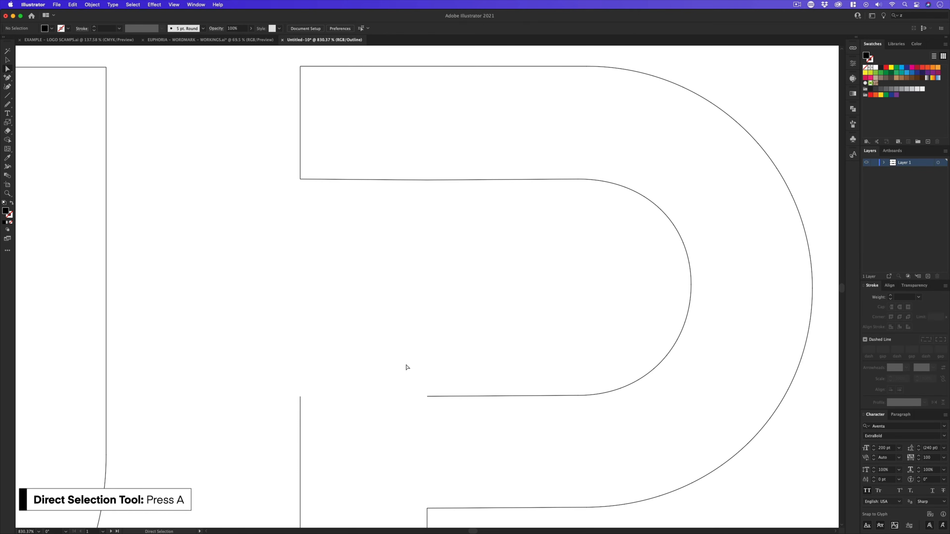
left_click_drag(252, 361, 460, 420)
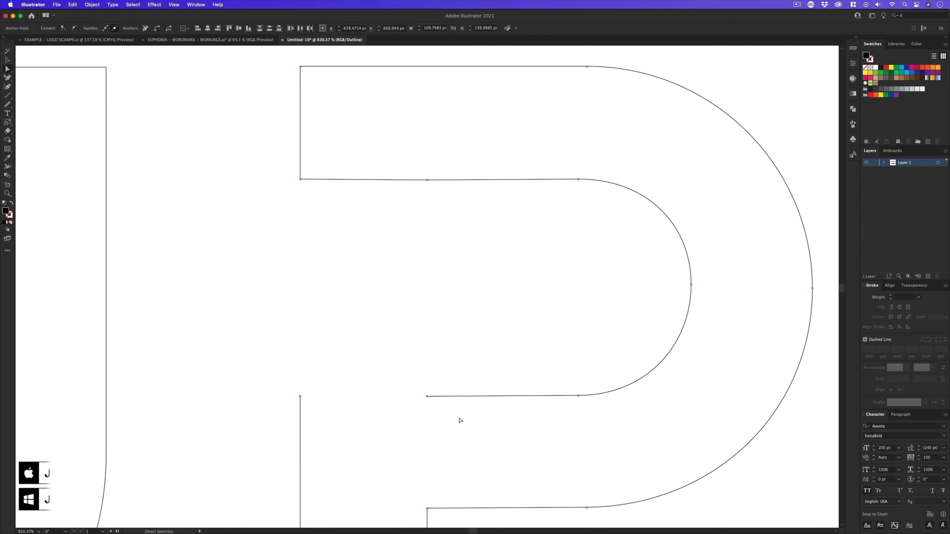
key("super+j")
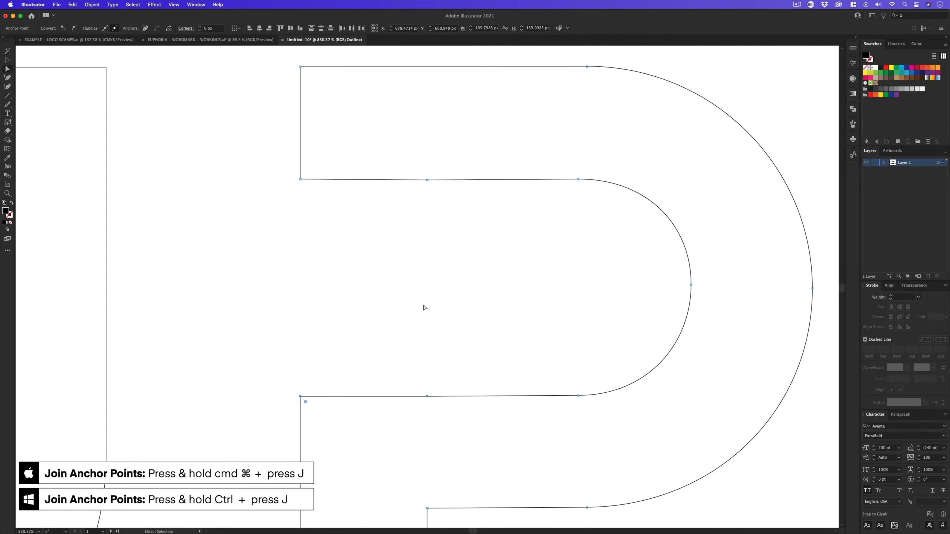
key("v")
left_click(435, 301)
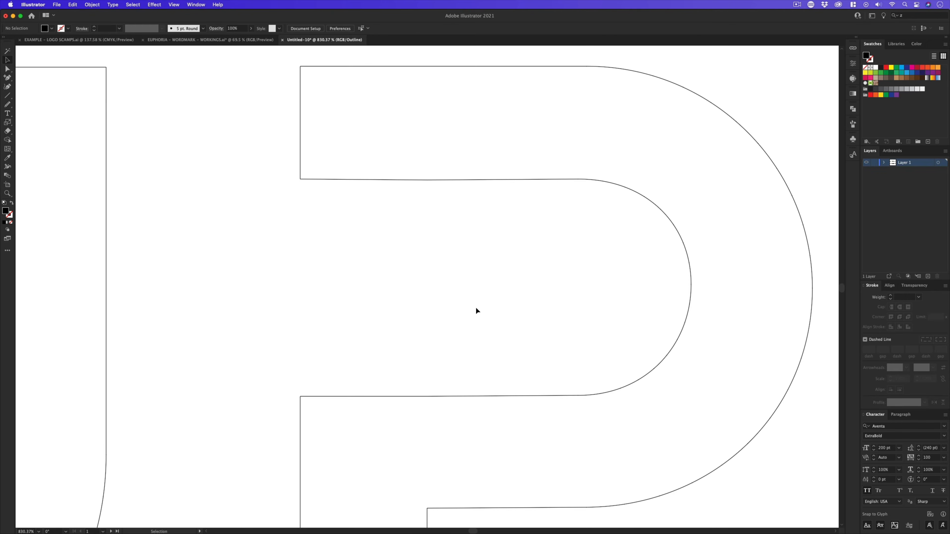
Switch to Preview and examine the cut P within the whole EUPHORIA wordmark.
key("a")
key("z")
left_click_drag(462, 263, 376, 314)
key("space")
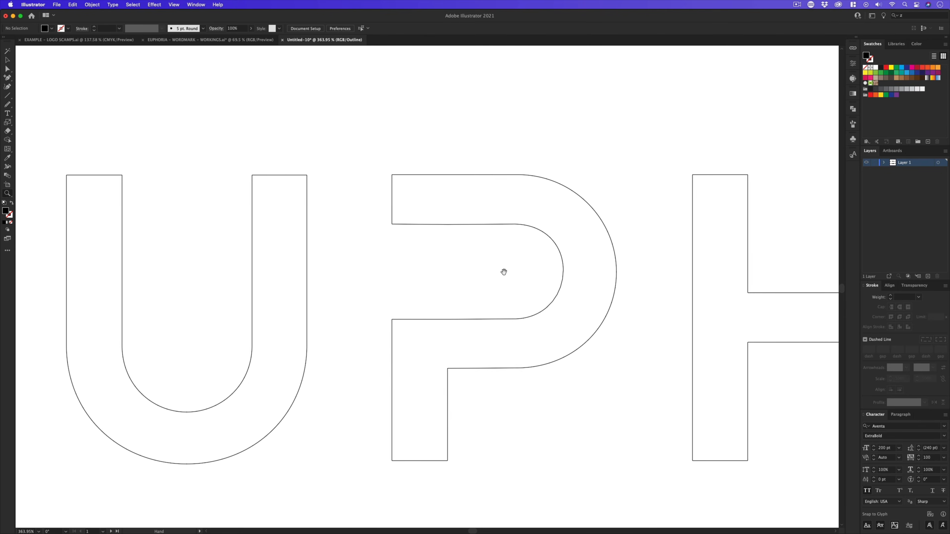
left_click_drag(503, 272, 464, 275)
left_click_drag(538, 237, 384, 275)
key("space")
key("super+y")
key("space")
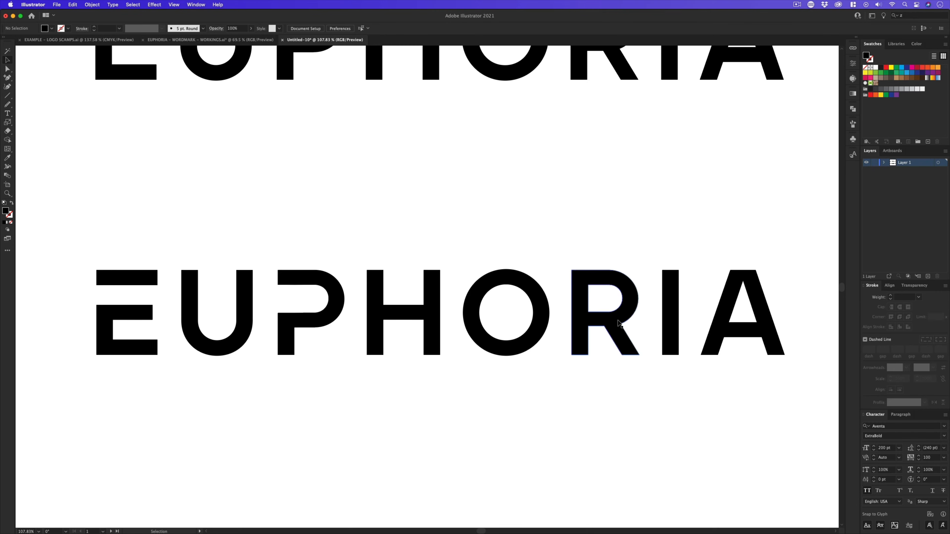
Return the document to Outline view and select the outlined wordmark at the R to show its anchor points.
key("z")
left_click_drag(593, 315, 532, 234)
mouse_move(451, 282)
left_mouse_down()
mouse_move(458, 278)
mouse_move(420, 271)
mouse_move(434, 277)
left_mouse_up()
key("super+y")
key("v")
key("z")
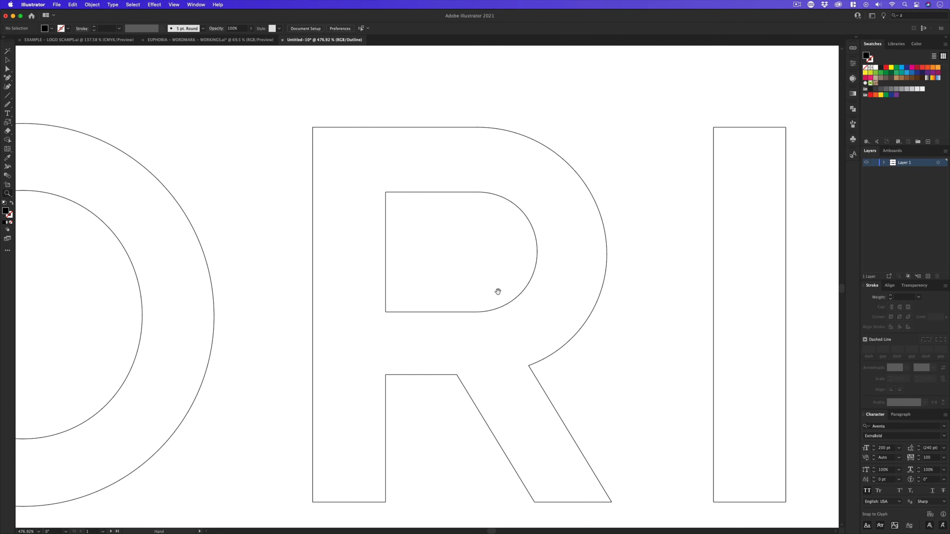
left_click_drag(500, 303, 475, 269)
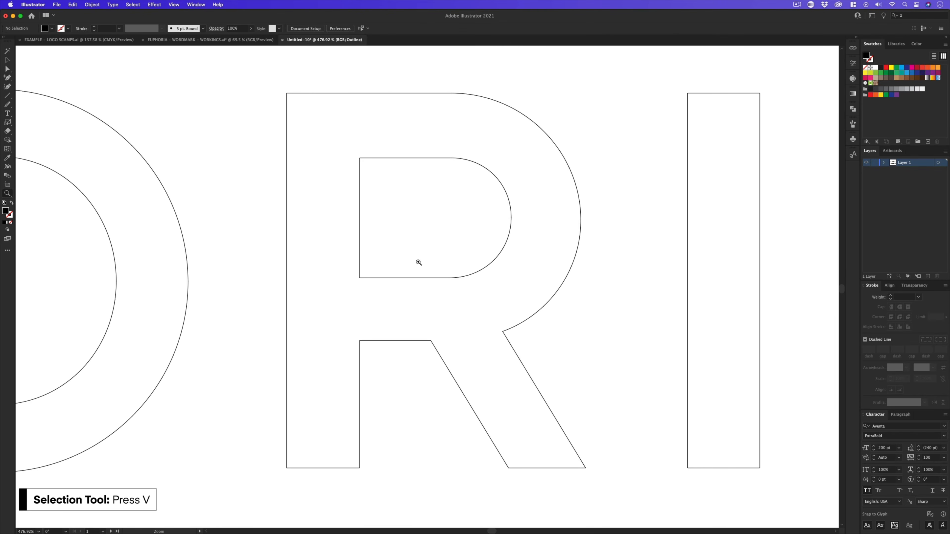
key("v")
left_click(359, 218)
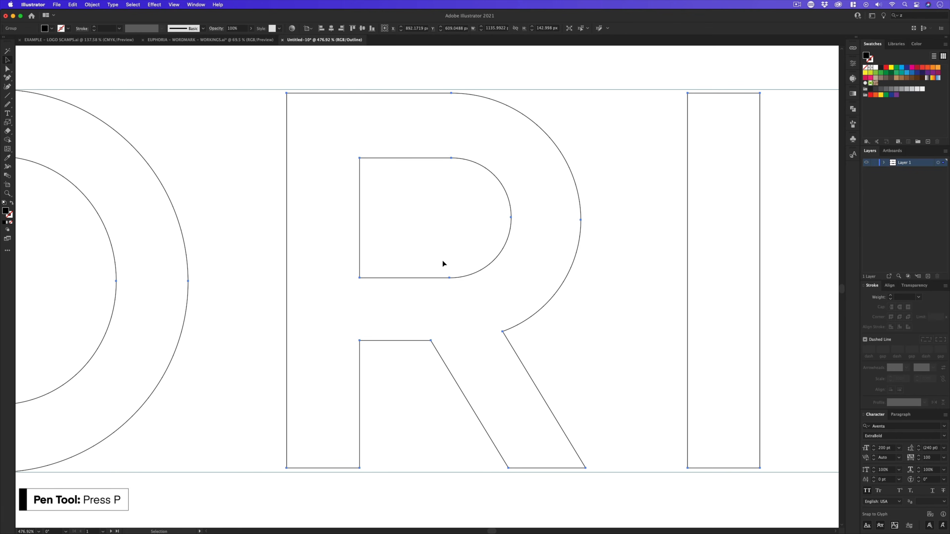
Add anchor points on the outer edge of the R's stem, level with the counter's top, midpoint and bottom.
key("p")
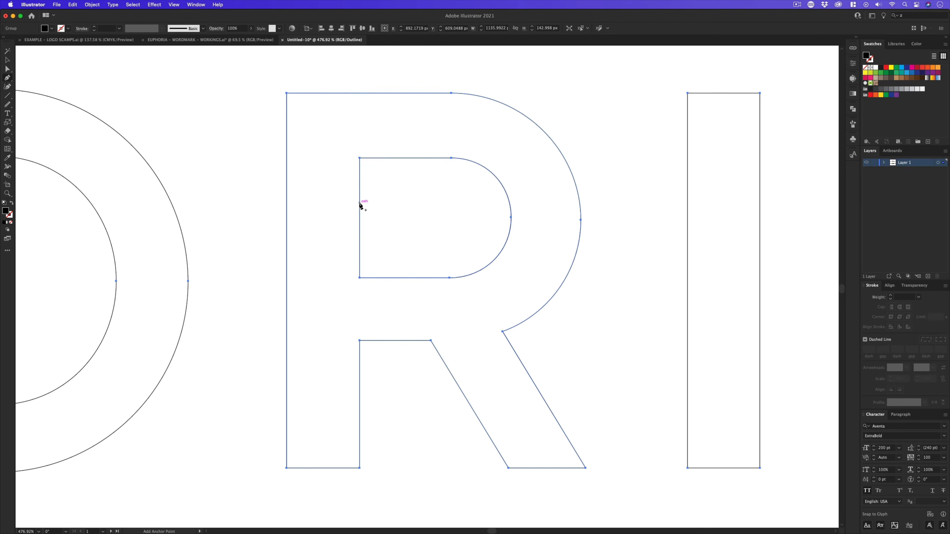
left_click_drag(7, 78, 38, 87)
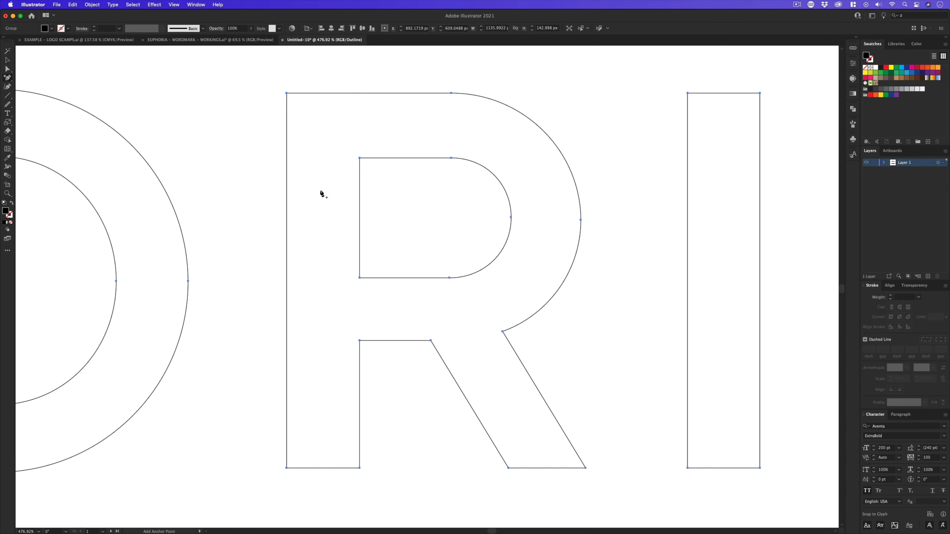
left_click(287, 157)
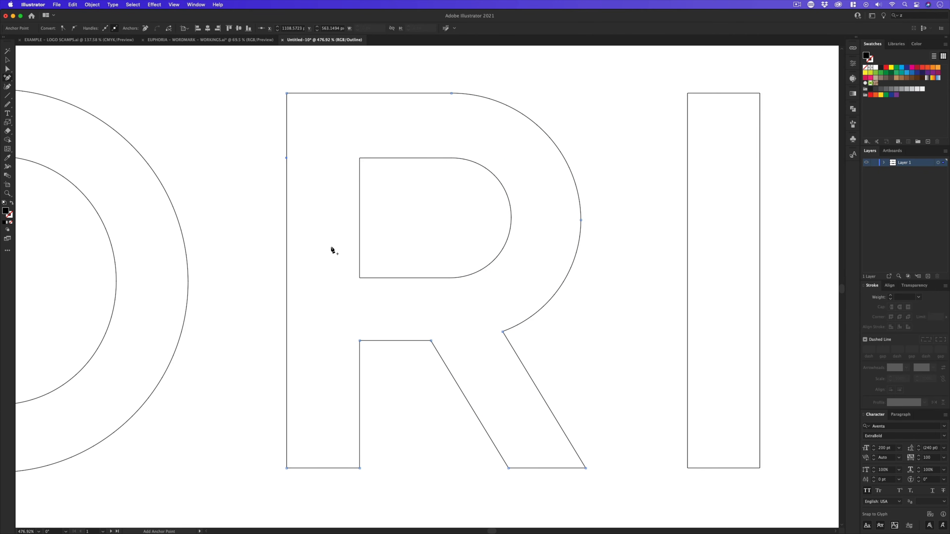
left_click(286, 278)
key("v")
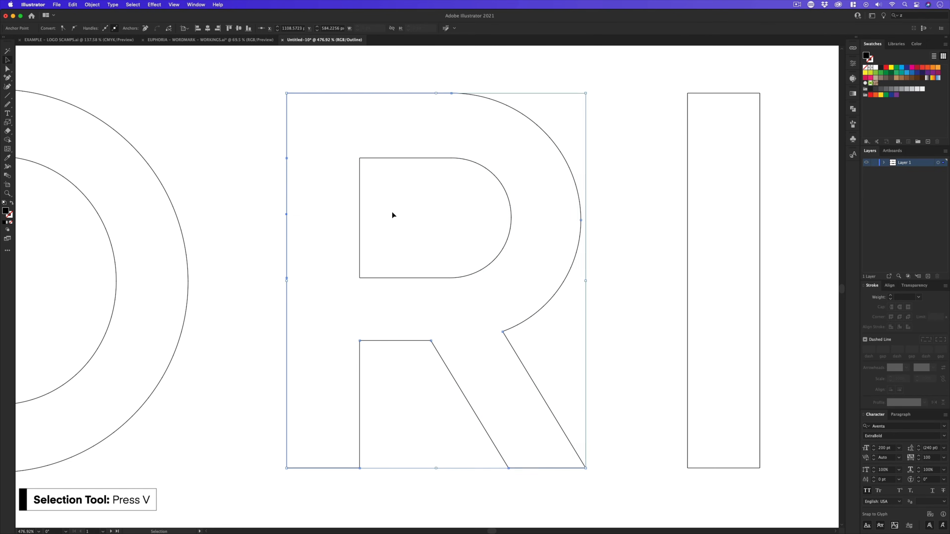
left_click(419, 205)
Add an anchor point halfway down the straight edge of the R's counter, level with the stem's middle point.
left_click(358, 224)
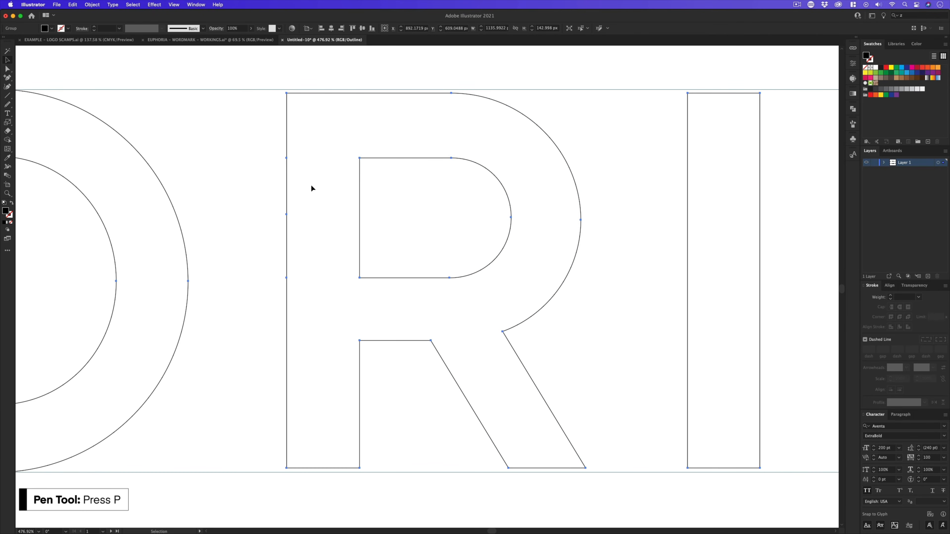
key("p")
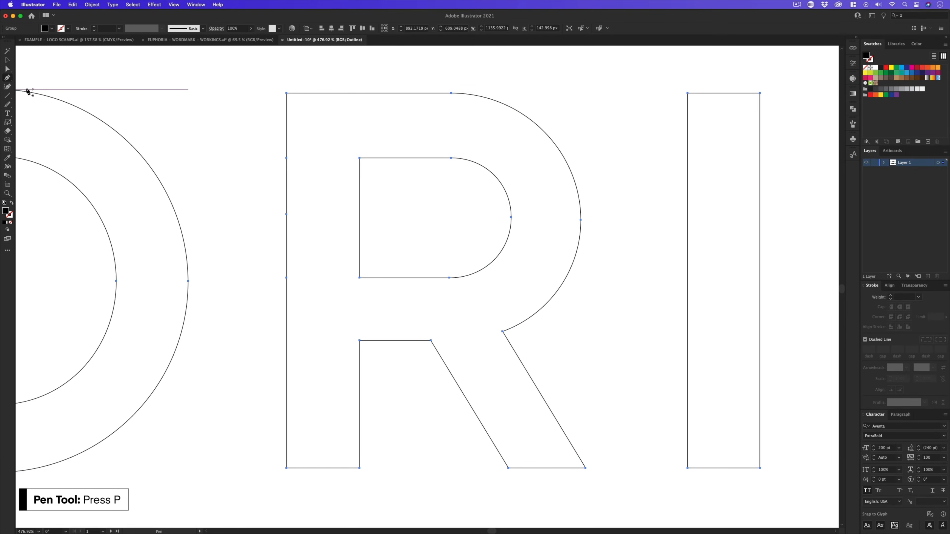
left_click_drag(7, 78, 45, 88)
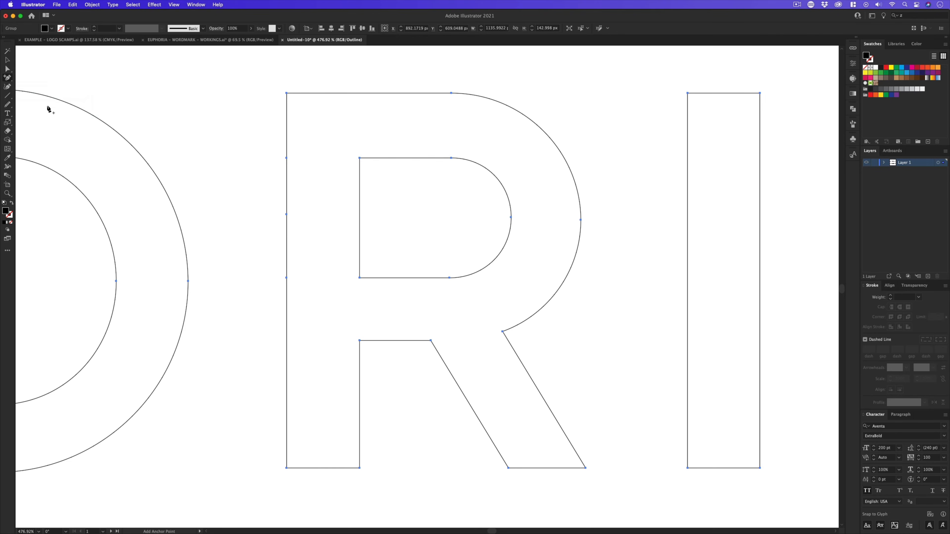
left_click(360, 216)
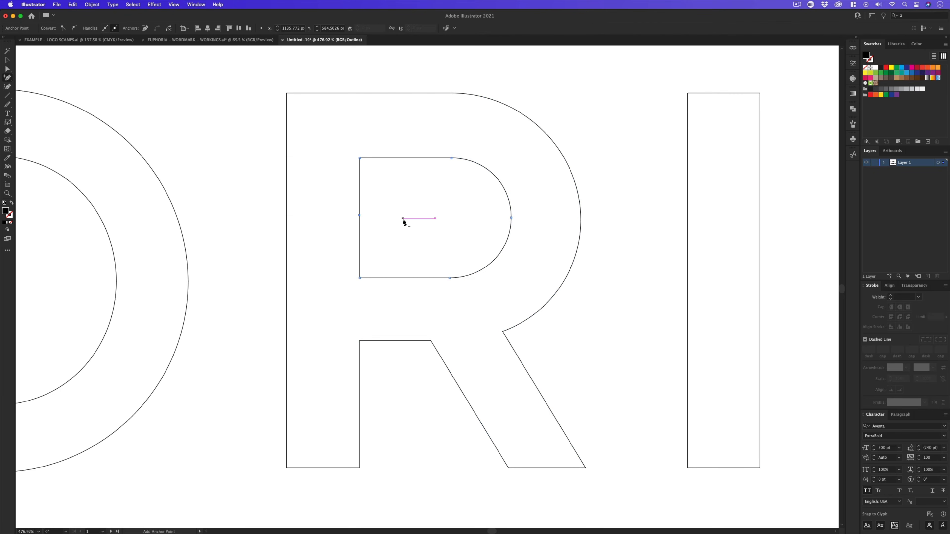
key("v")
left_click(415, 210)
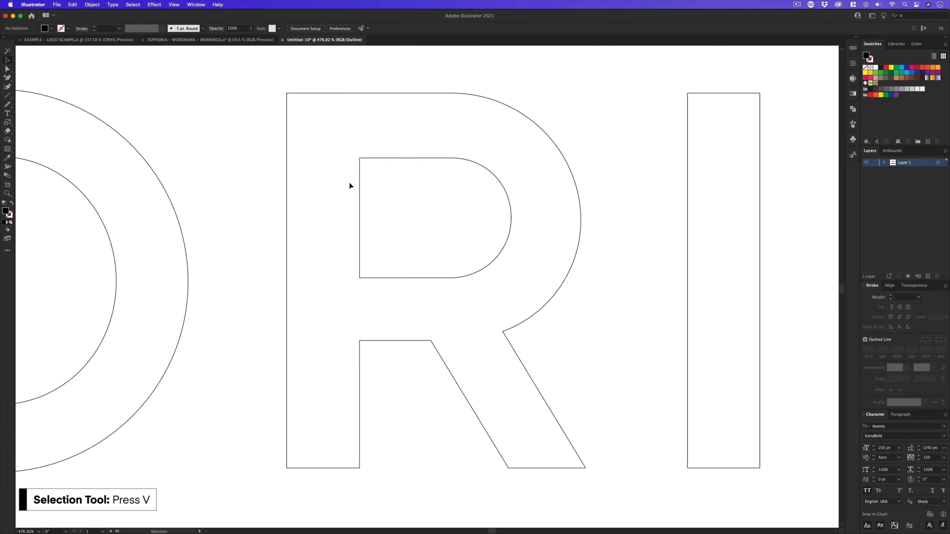
Delete the middle anchor points on the R's outer stem edge and counter edge to open a gap through the stem.
left_click(288, 214)
scroll(290, 214, "up", 5)
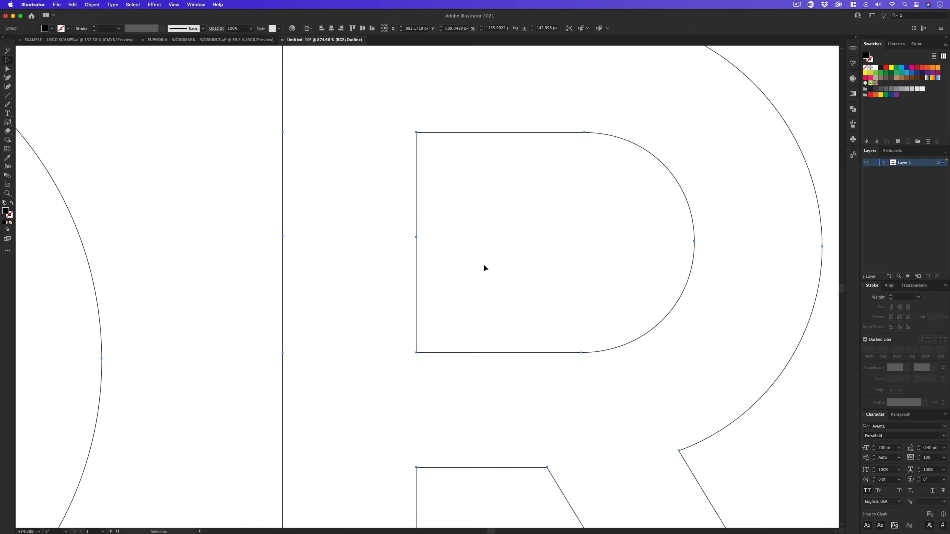
key("a")
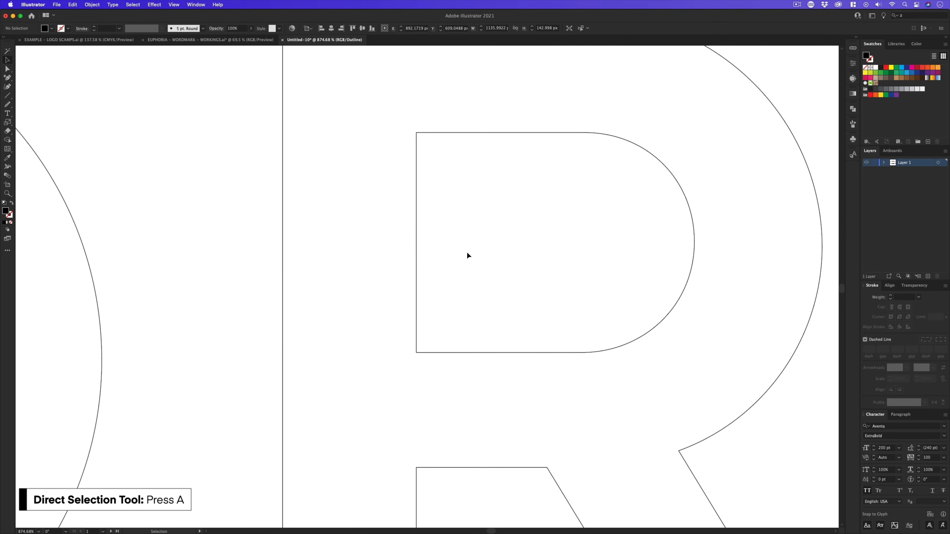
left_click(468, 254)
left_click_drag(232, 201, 479, 285)
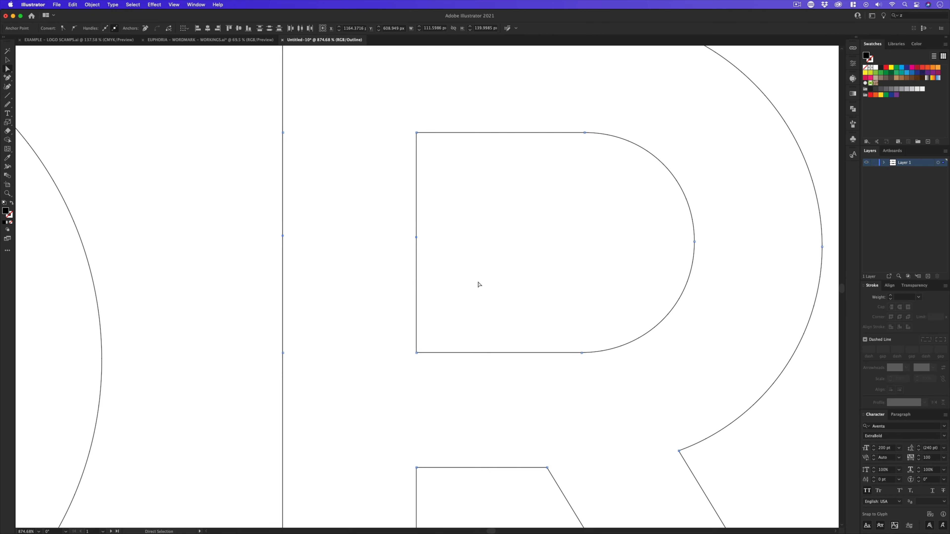
key("Delete")
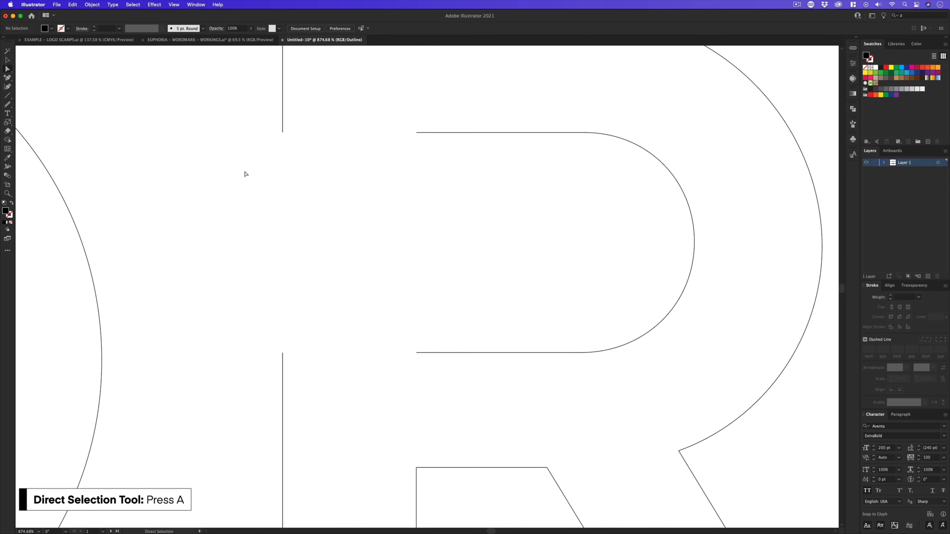
Join the two upper open endpoints of the R, linking the outer stem edge to the top of the counter.
left_click_drag(245, 175, 441, 123)
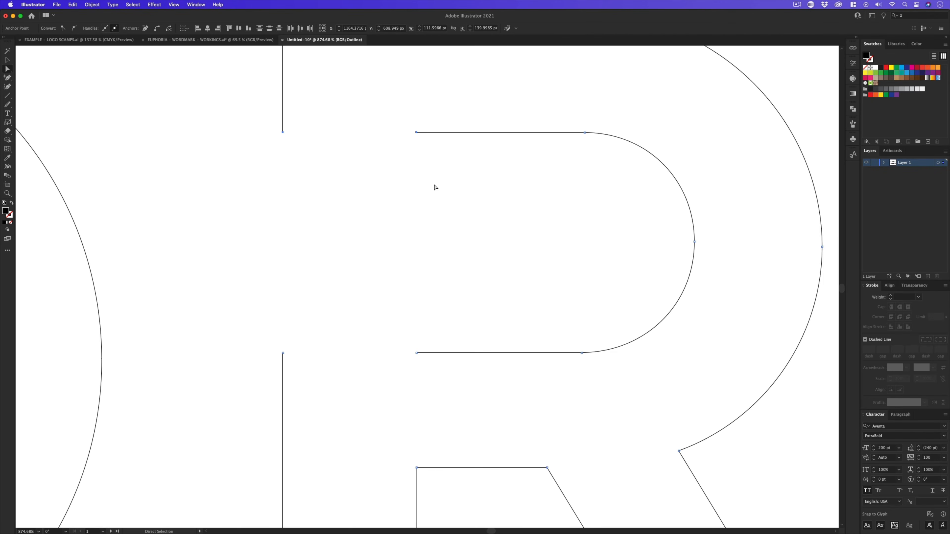
key("super+j")
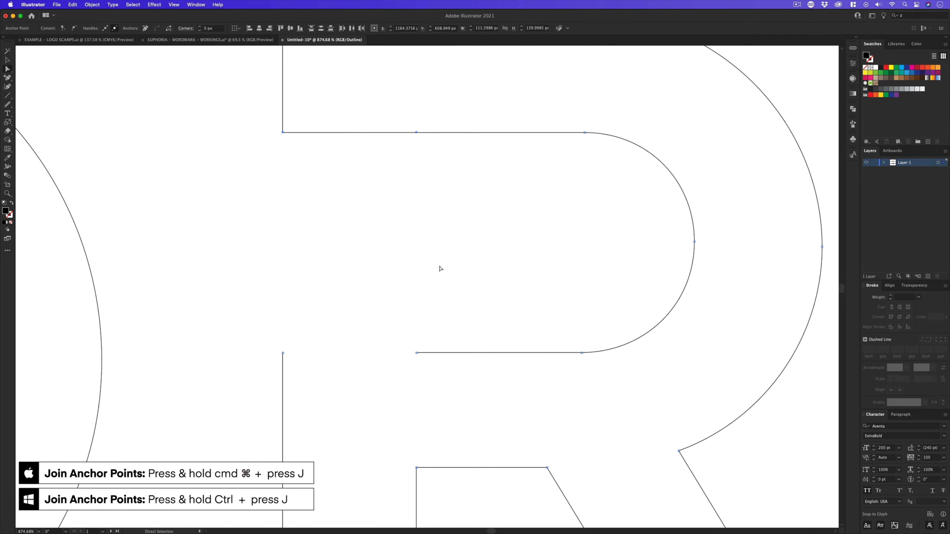
left_click(441, 268)
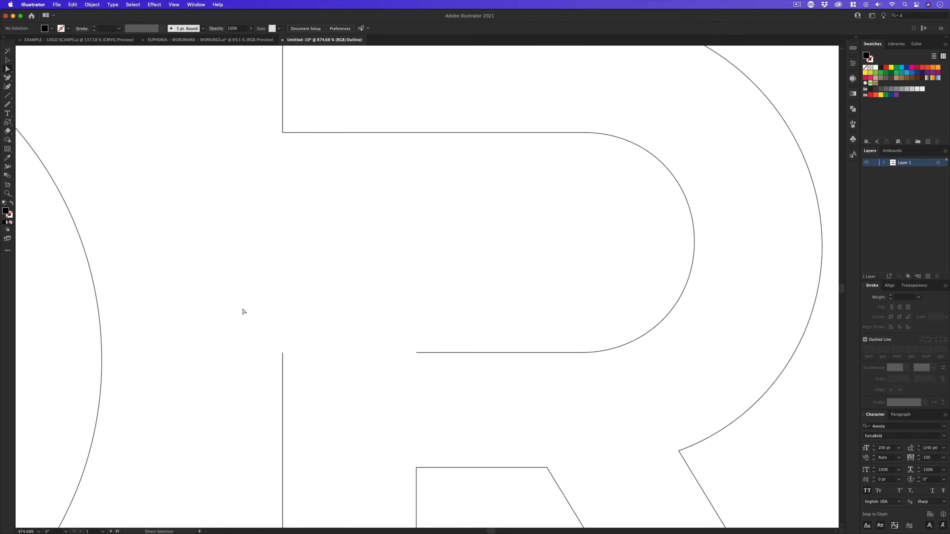
Join the R's two lower open endpoints, linking the outer stem edge to the bottom of the counter.
left_click_drag(232, 310, 437, 366)
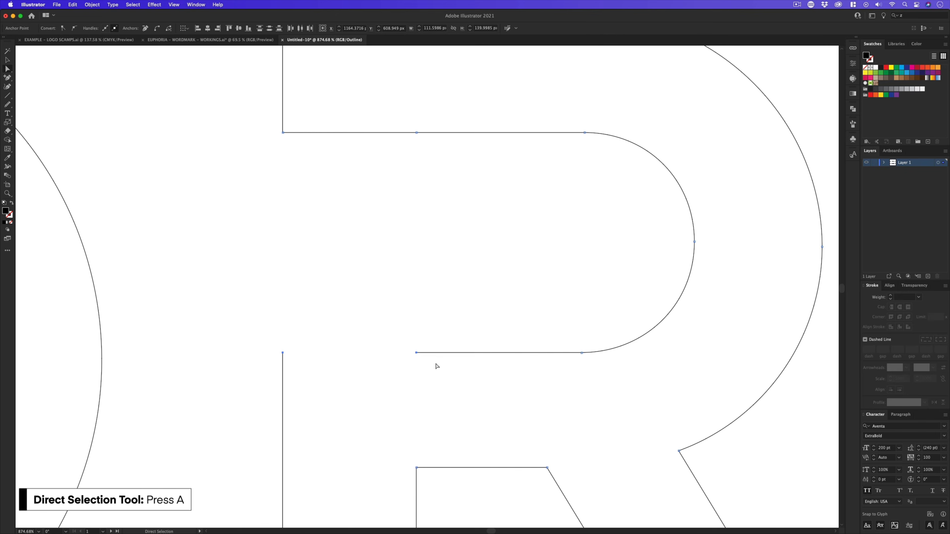
left_click_drag(250, 313, 455, 389)
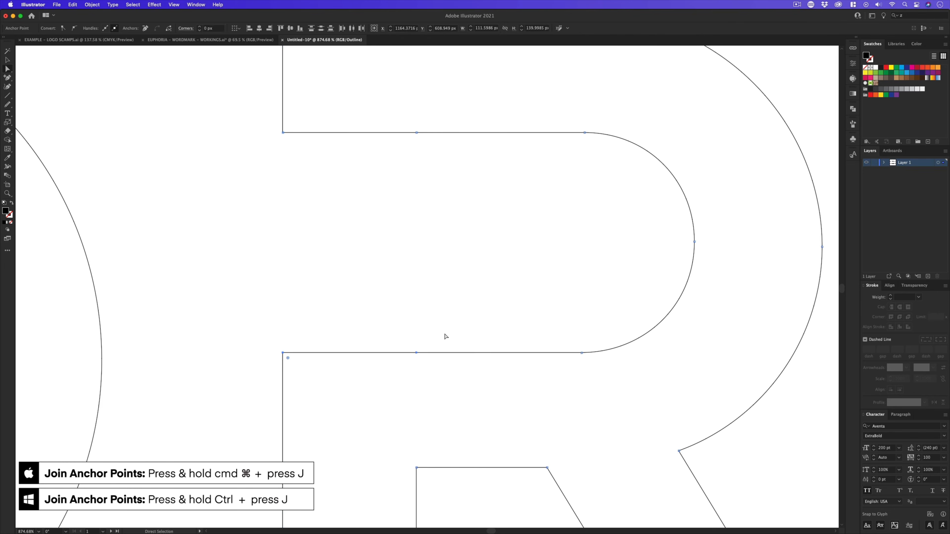
key("super+j")
left_click(446, 299)
Switch to preview mode and examine the opened R within the whole EUPHORIA wordmark.
key("z")
left_click_drag(499, 221, 400, 268)
left_click_drag(528, 221, 464, 246)
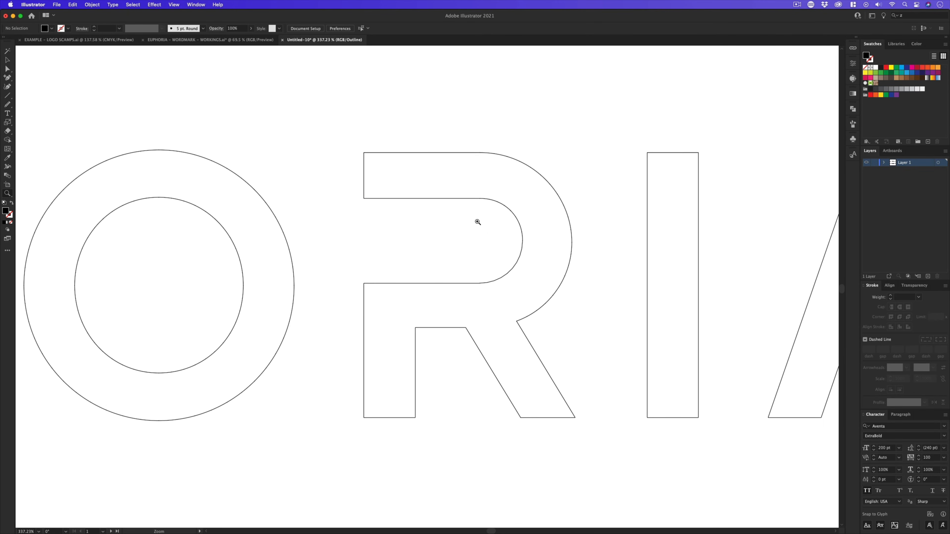
left_click(390, 252)
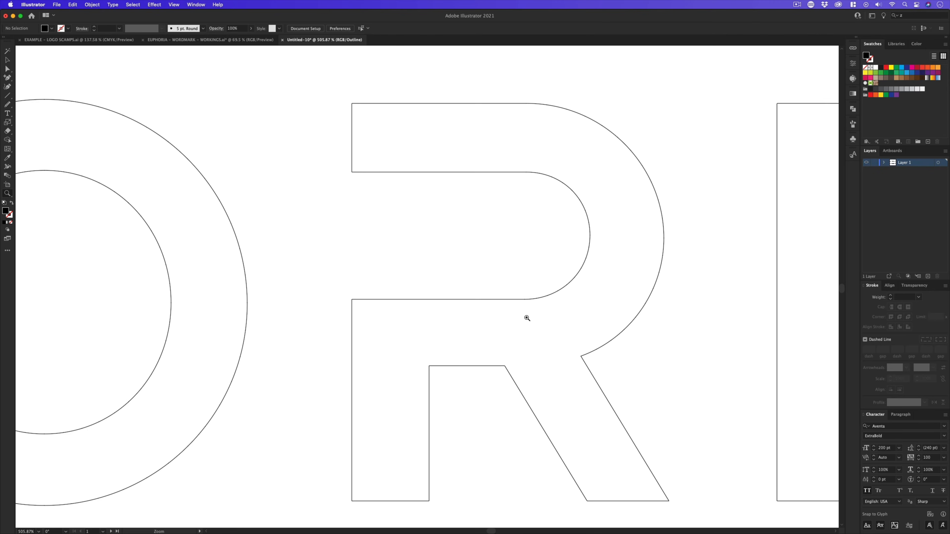
left_click_drag(519, 216, 462, 248)
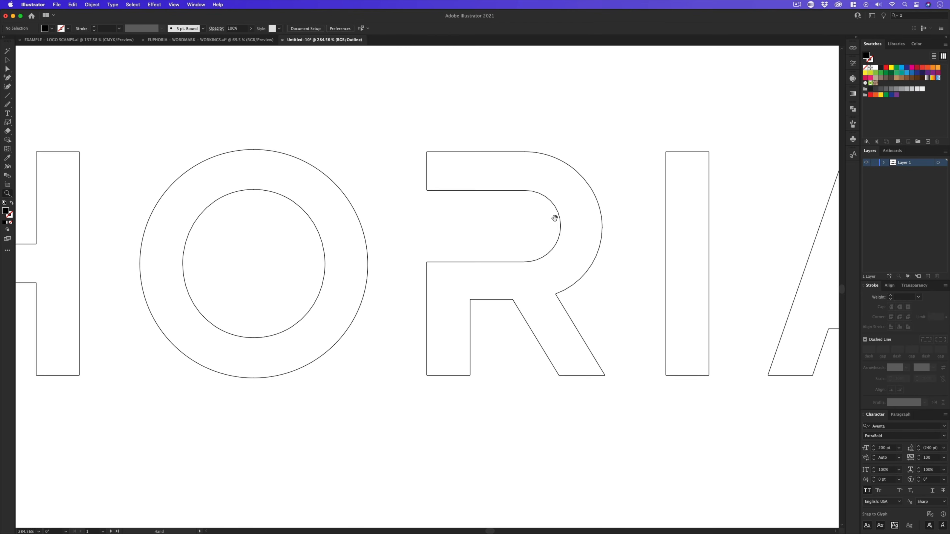
left_click_drag(555, 218, 420, 262)
key("super+y")
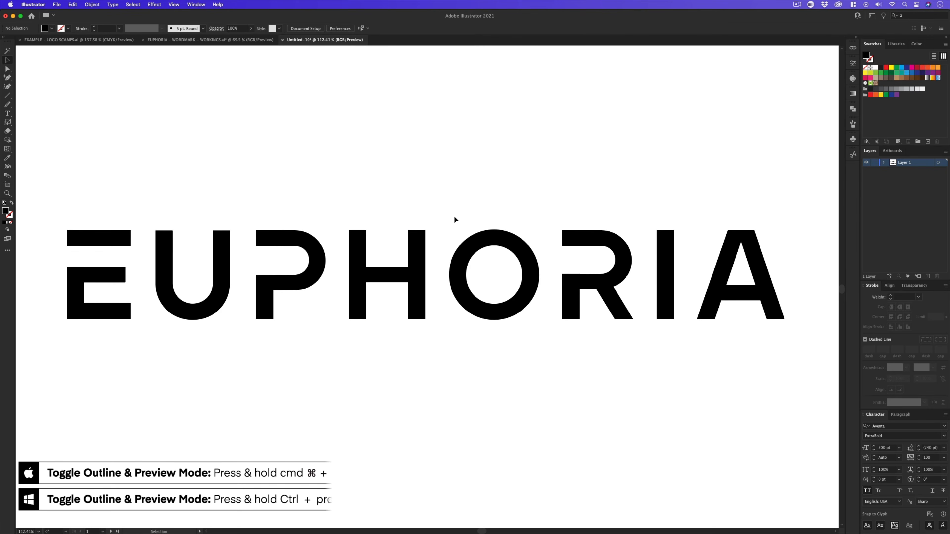
scroll(454, 219, "up", 1)
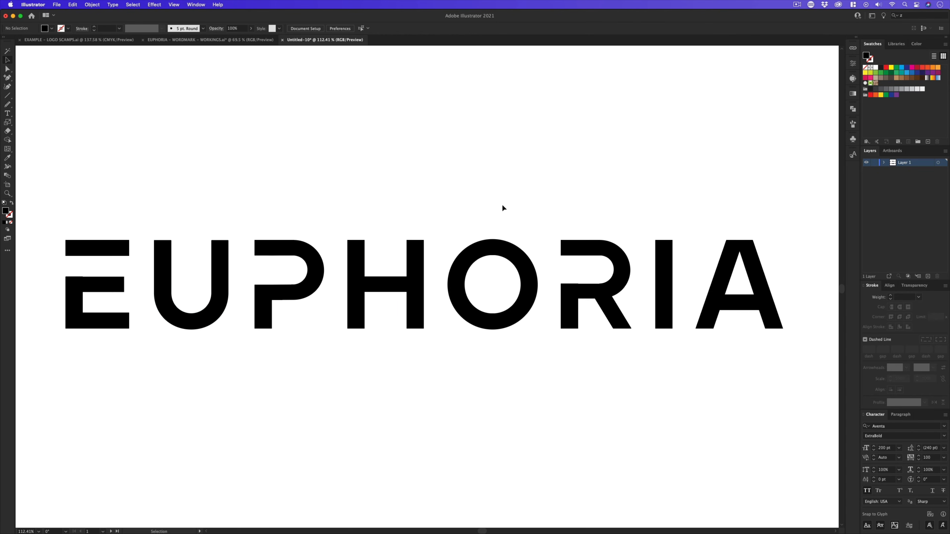
Switch to outline mode and add an anchor point near the middle of the lower edge of the A's crossbar.
key("z")
left_click_drag(707, 300, 765, 266)
left_click_drag(765, 266, 466, 308)
left_click_drag(475, 346, 532, 285)
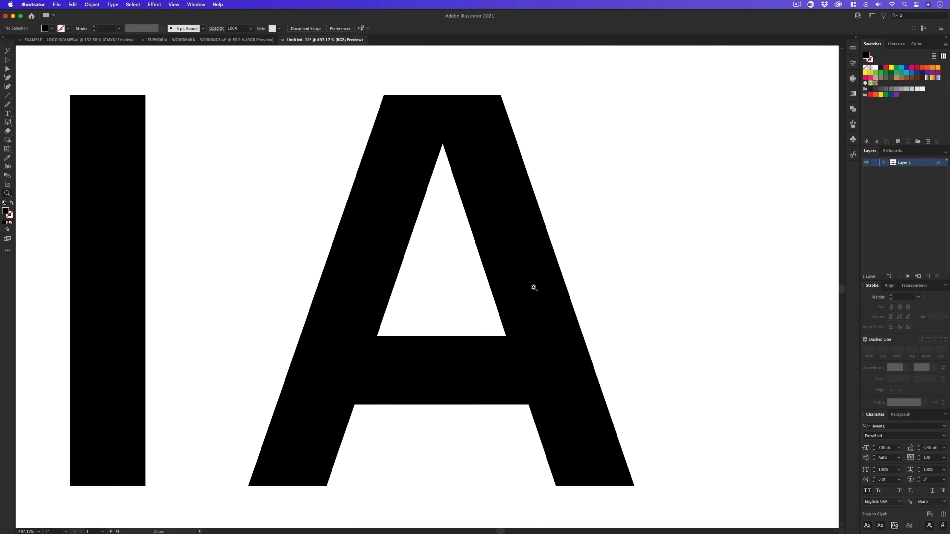
key("super+y")
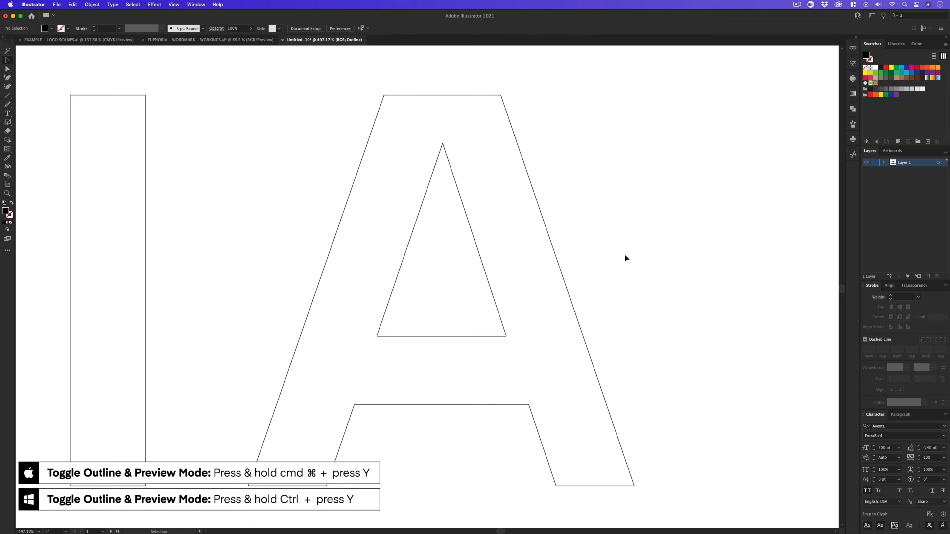
scroll(601, 296, "down", 1)
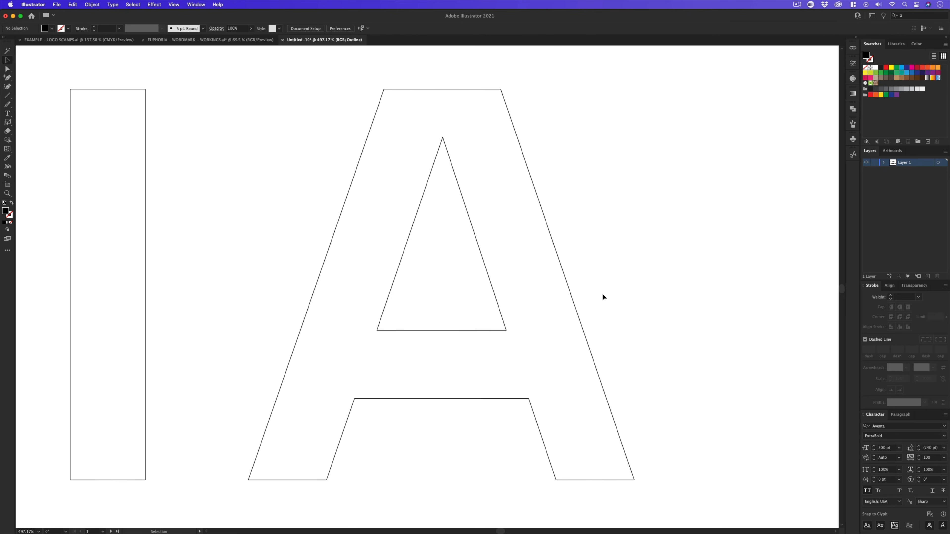
key("v")
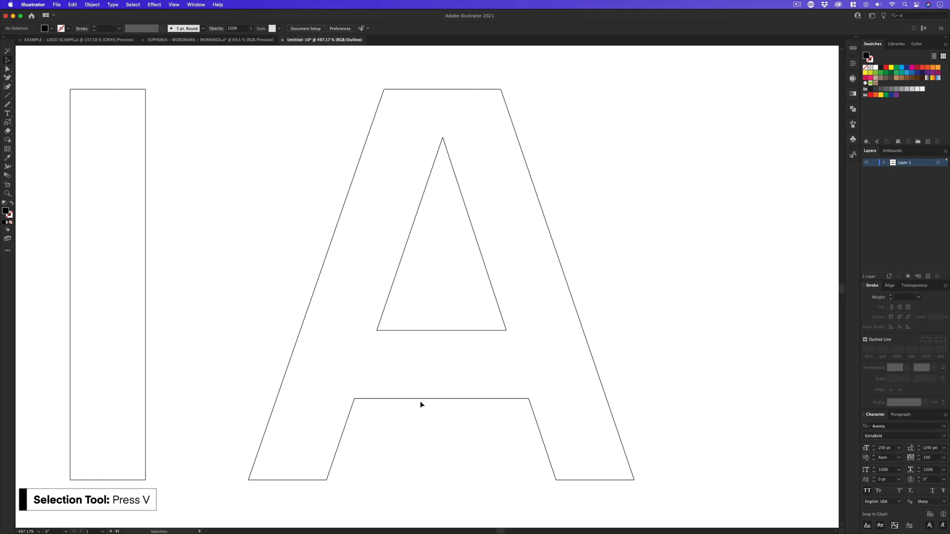
left_click(426, 331)
key("p")
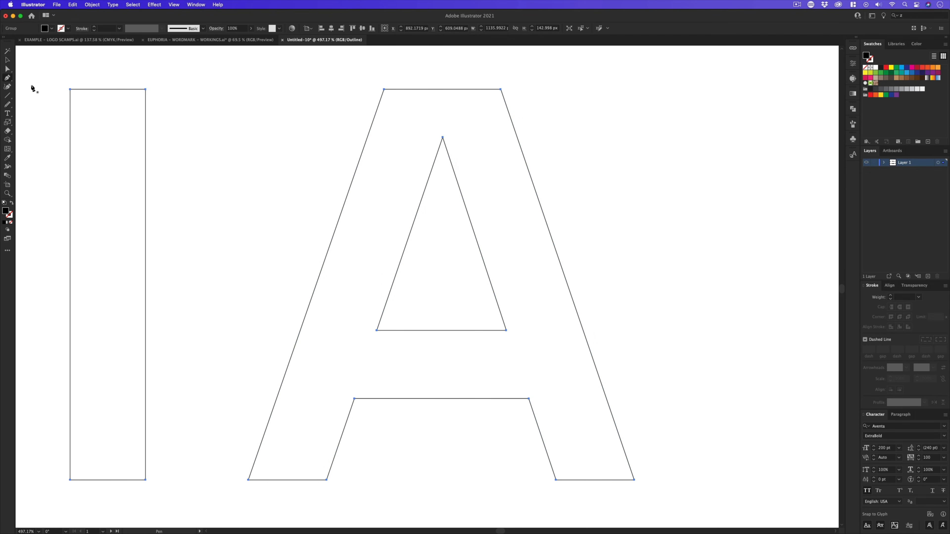
left_click_drag(9, 79, 37, 86)
left_click(437, 398)
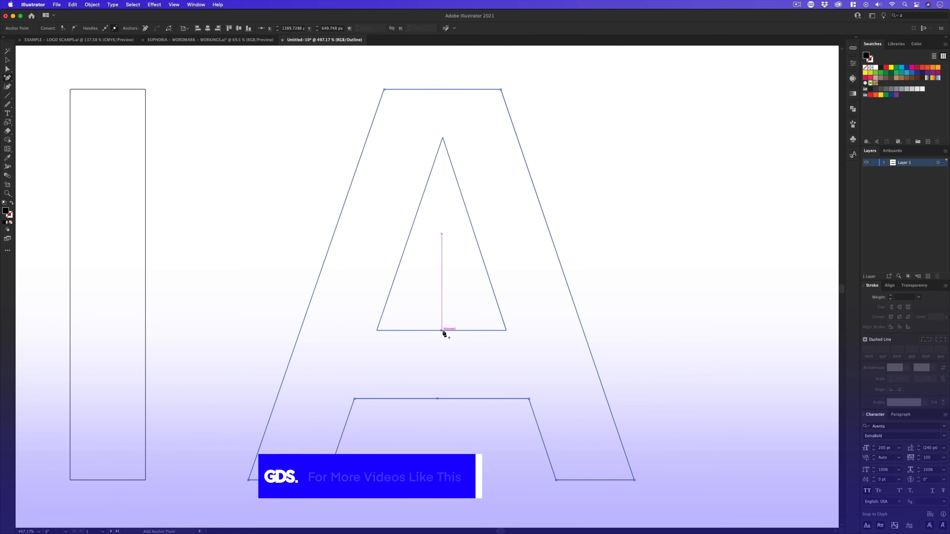
Add an anchor point near the middle of the base of the A's triangular counter.
key("v")
left_click(442, 331)
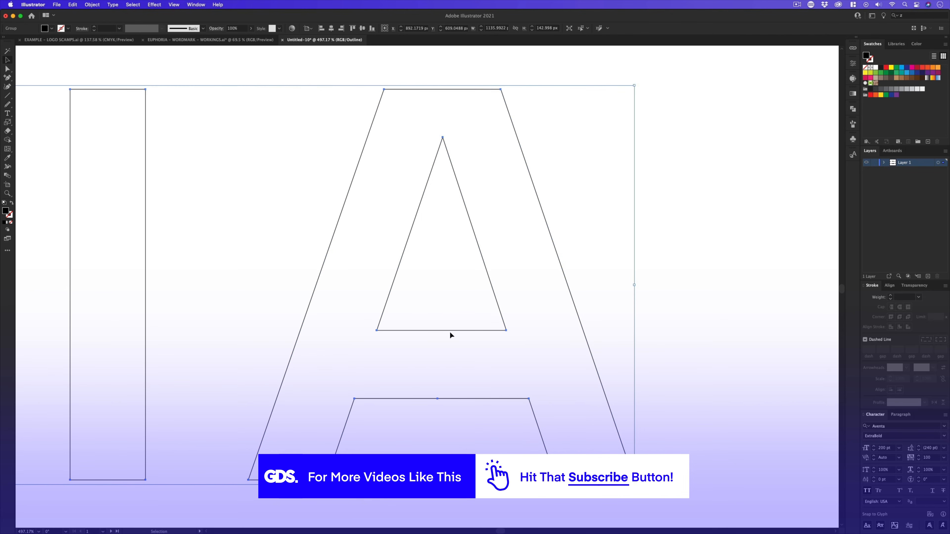
left_click(8, 78)
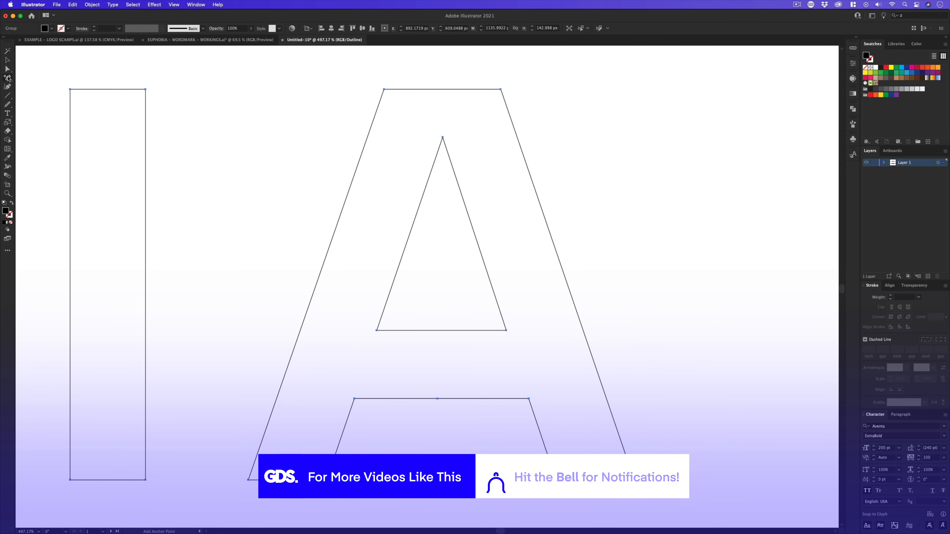
left_click(439, 331)
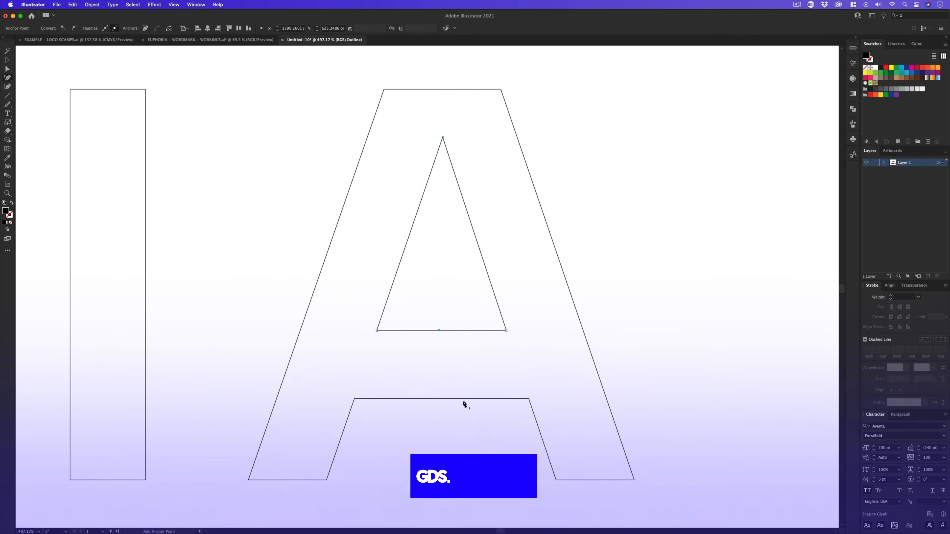
left_click(438, 399)
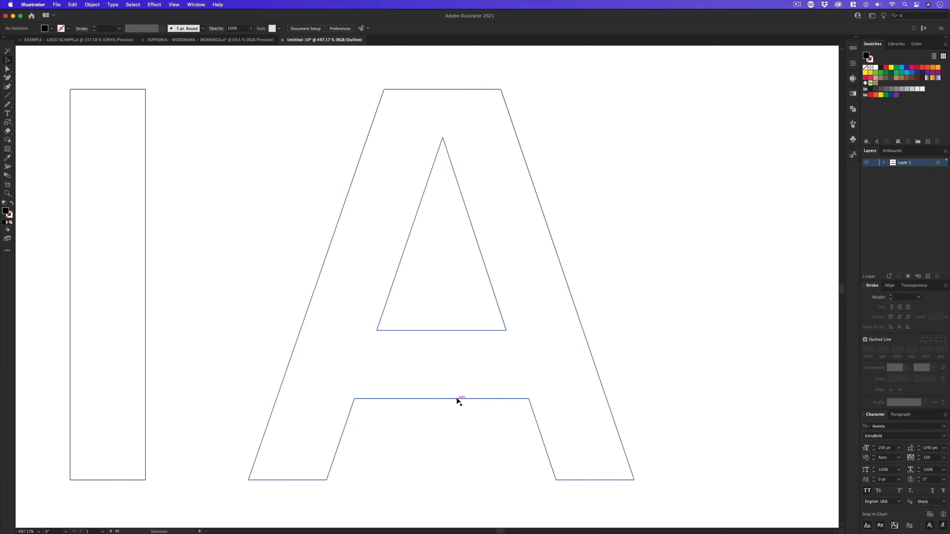
Delete the two middle anchor points on the A's crossbar edges to remove both horizontal segments.
key("v")
scroll(545, 345, "up", 5)
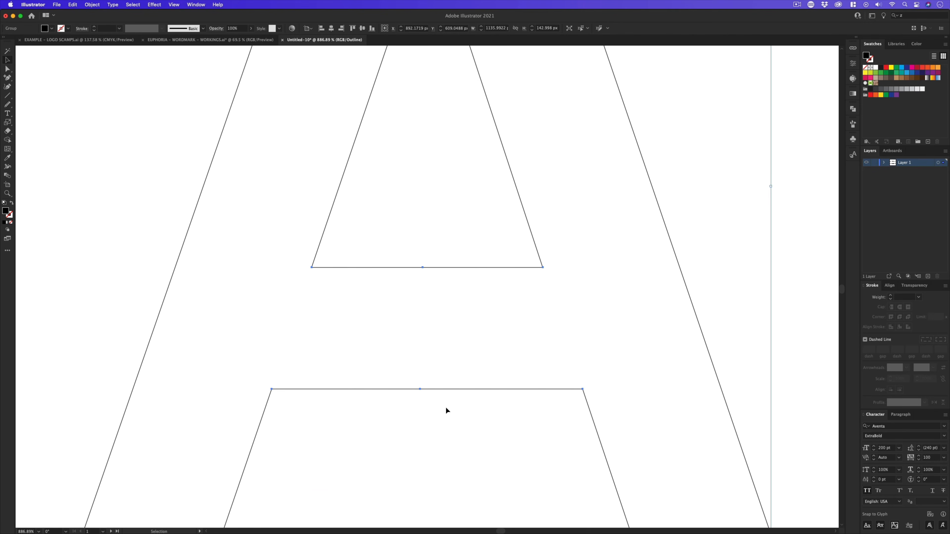
key("a")
left_click(457, 424)
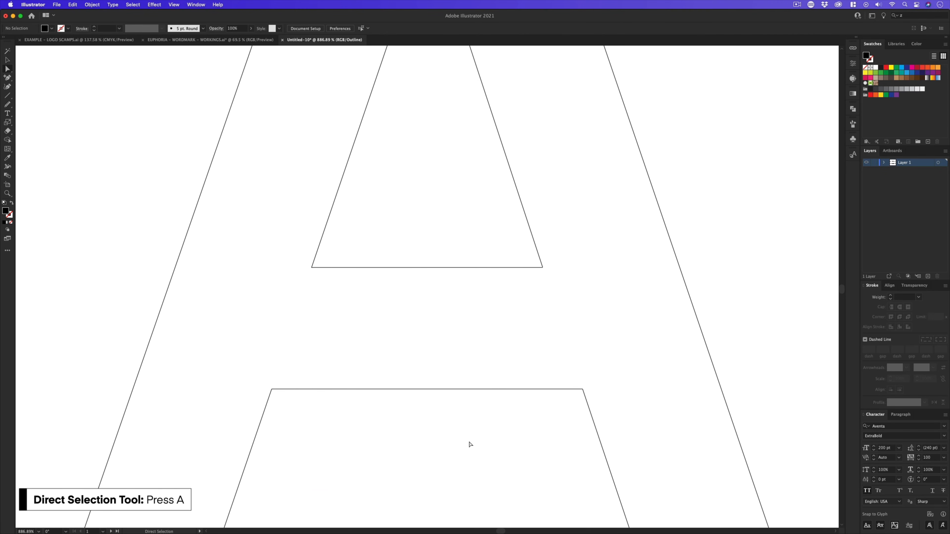
left_click_drag(469, 445, 382, 248)
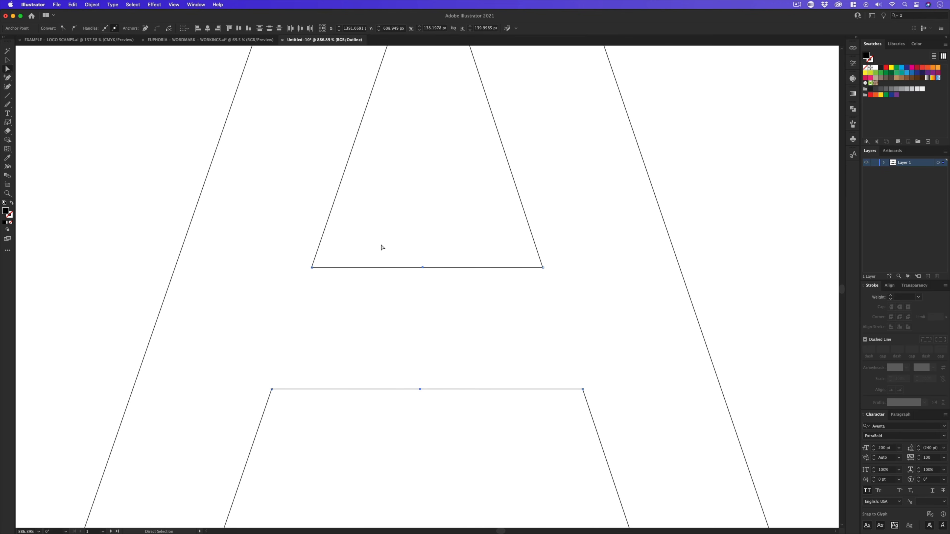
key("Delete")
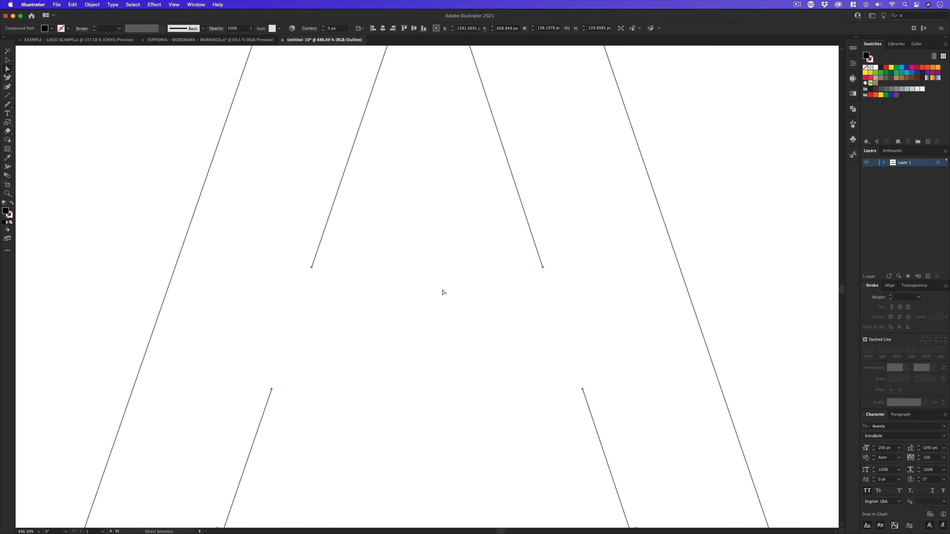
Join the two open endpoints on the inner edge of the A's left leg.
left_click(426, 307)
key("z")
left_click_drag(454, 275, 406, 307)
key("space")
left_click_drag(438, 265, 415, 334)
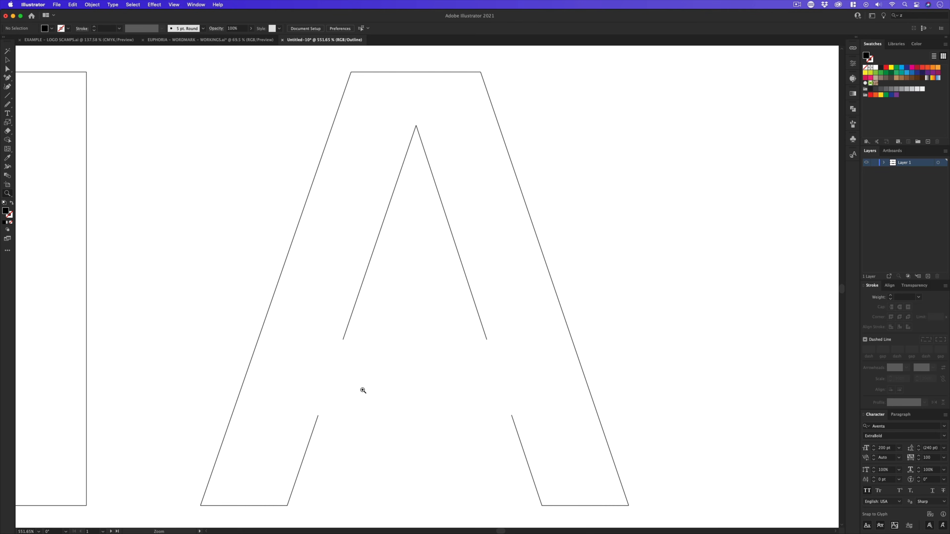
key("a")
left_click_drag(375, 334, 311, 436)
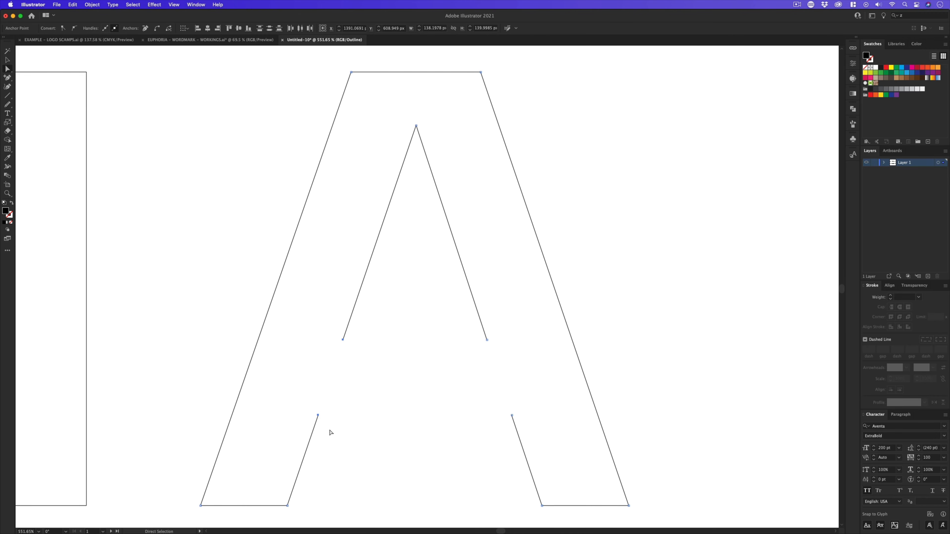
key("super+j")
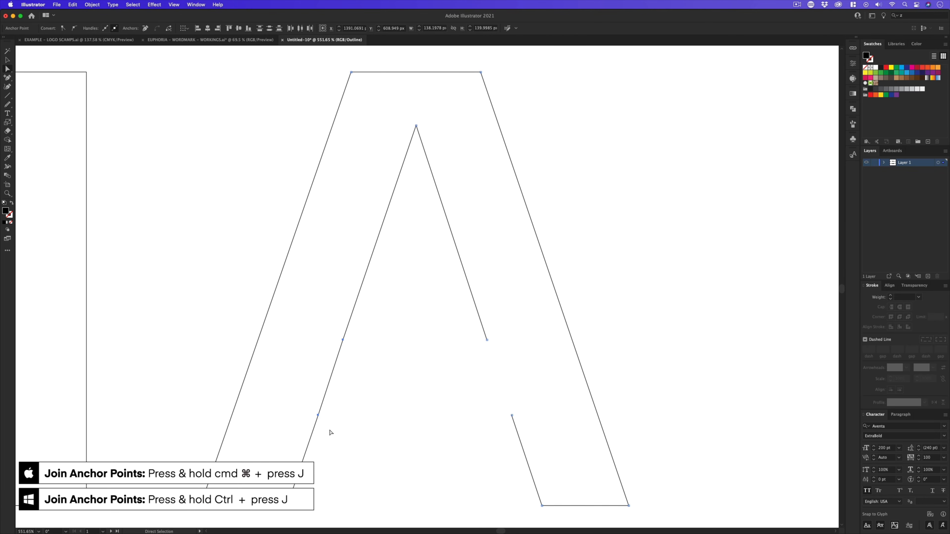
Join the two open endpoints on the inner edge of the A's right leg and deselect the letter.
left_click(450, 382)
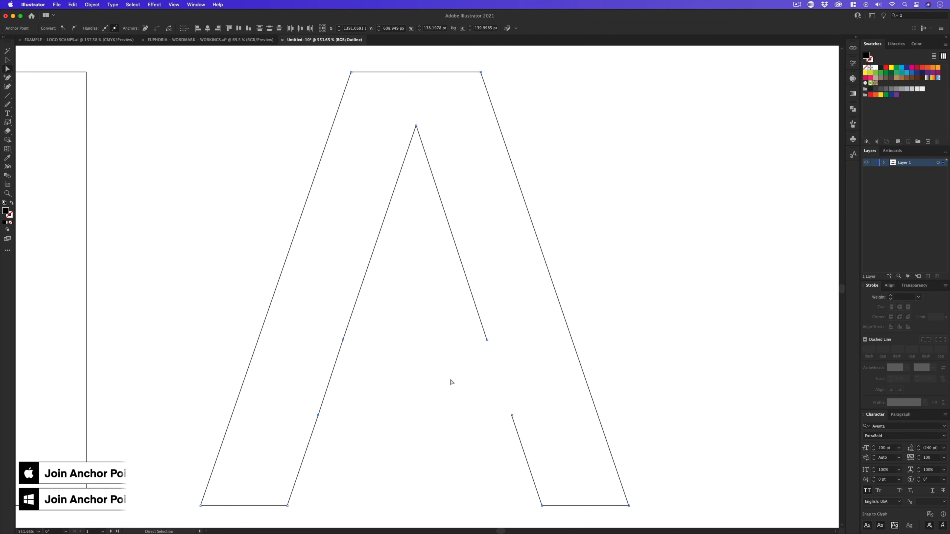
left_click_drag(477, 353, 538, 432)
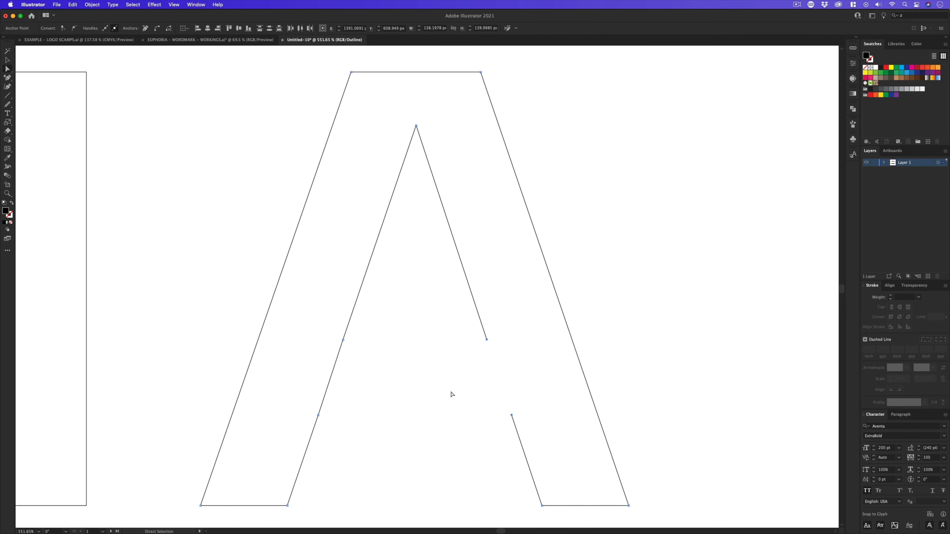
key("super+j")
left_click(609, 289, "super")
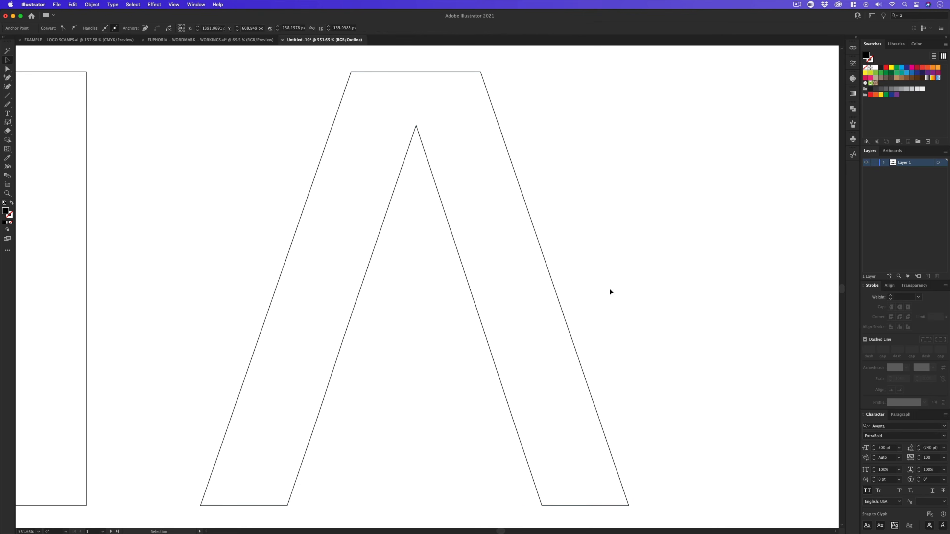
Switch to preview mode and examine the complete EUPHORIA wordmark with the A lacking its crossbar.
key("z")
left_click_drag(481, 261, 393, 281)
left_click_drag(298, 251, 392, 248)
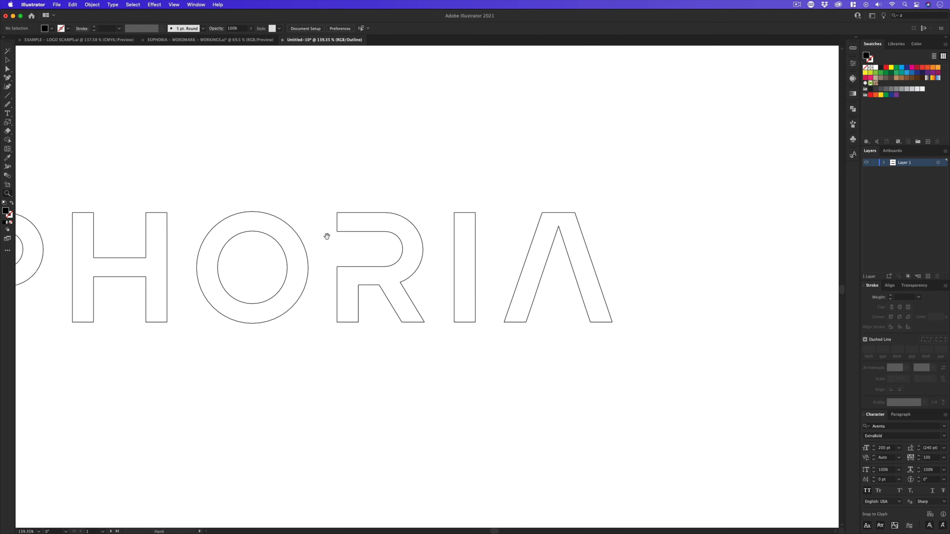
left_click_drag(327, 236, 424, 273)
left_click_drag(358, 299, 405, 287)
key("super+y")
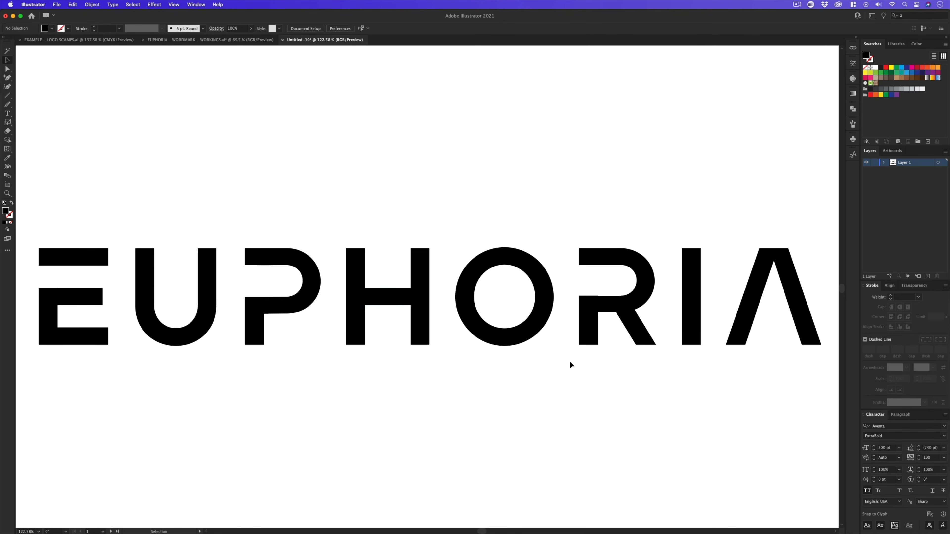
key("z")
left_click_drag(541, 276, 532, 281)
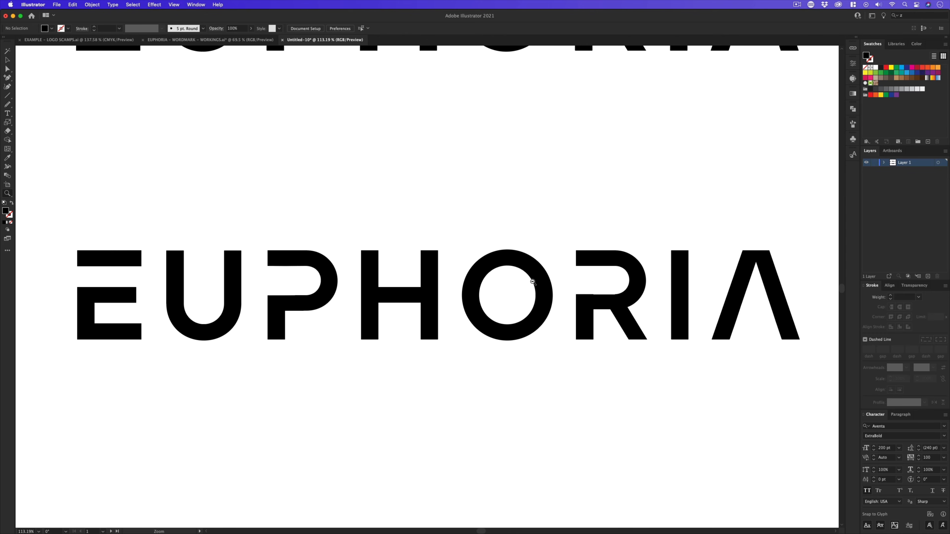
scroll(478, 301, "down", 2)
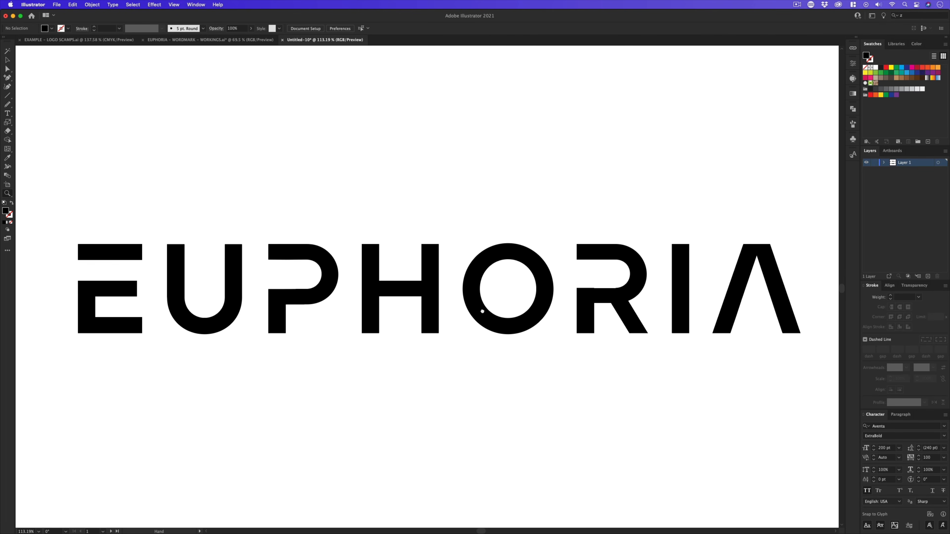
key("v")
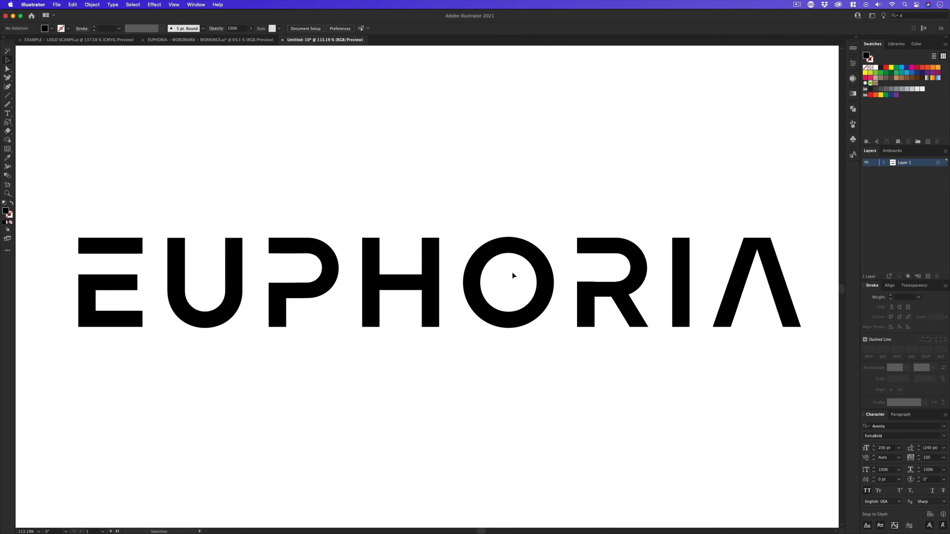
Check the hand-drawn EUPHORIA sketch in the EXAMPLE – LOGO SCAMPS document against the wordmark, then return to the Untitled-10 document.
left_click(90, 40)
left_click(214, 119)
key("z")
left_click(412, 264, "alt")
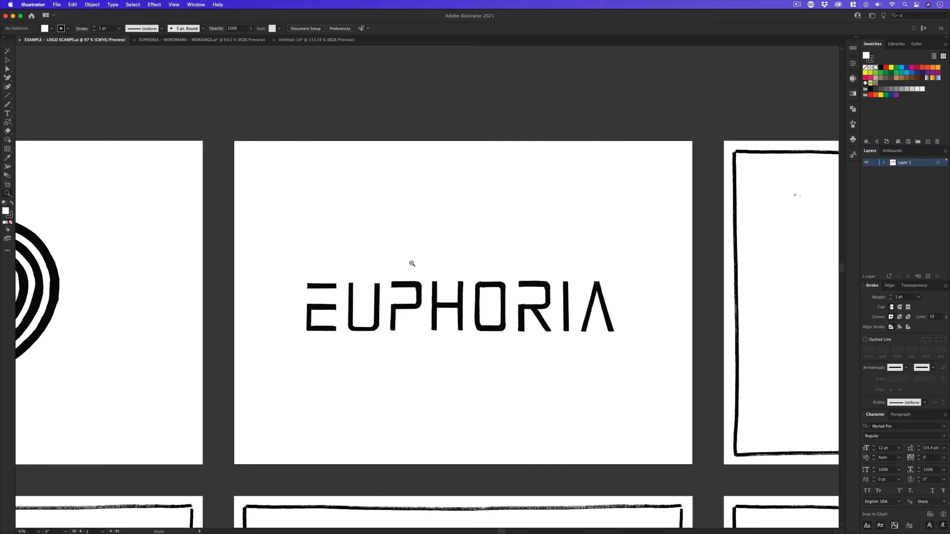
left_click(412, 264, "alt")
left_click(412, 263)
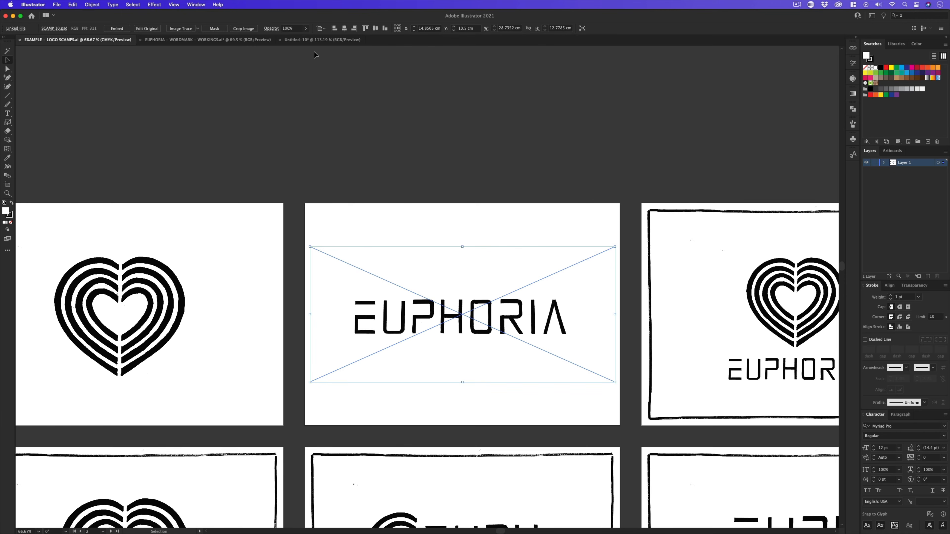
left_click(295, 41)
key("z")
left_click(529, 260, "alt")
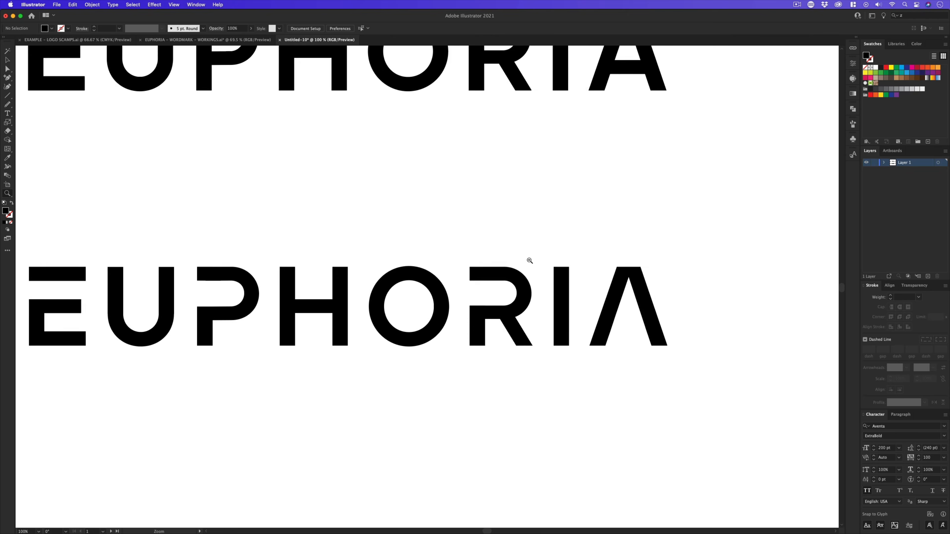
Paste the hand-drawn EUPHORIA sketch onto the upper part of the second artboard and enlarge it to about 1403 px wide.
left_click(527, 255, "alt")
key("space")
left_click_drag(527, 251, 47, 216)
left_click_drag(439, 212, 343, 227)
key("super+v")
key("v")
left_click_drag(462, 287, 549, 199)
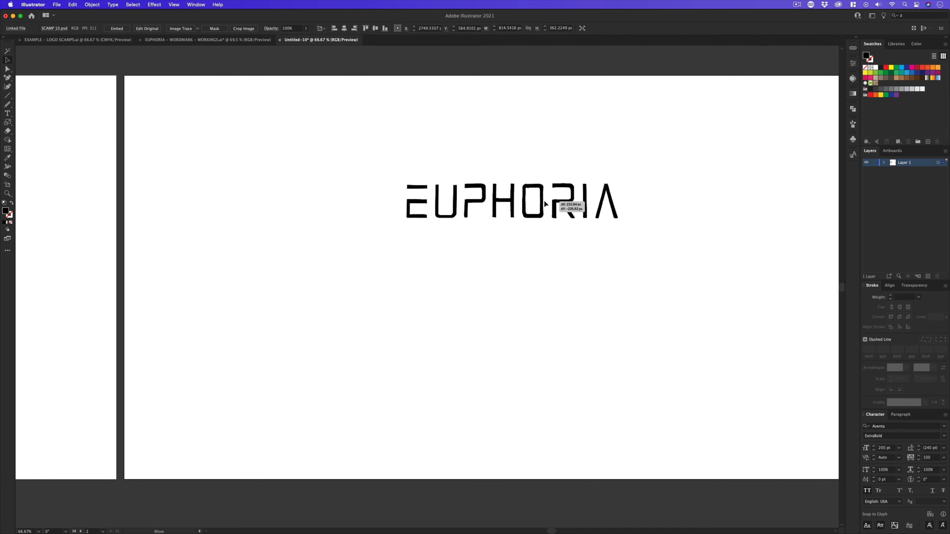
left_click_drag(667, 265, 776, 319)
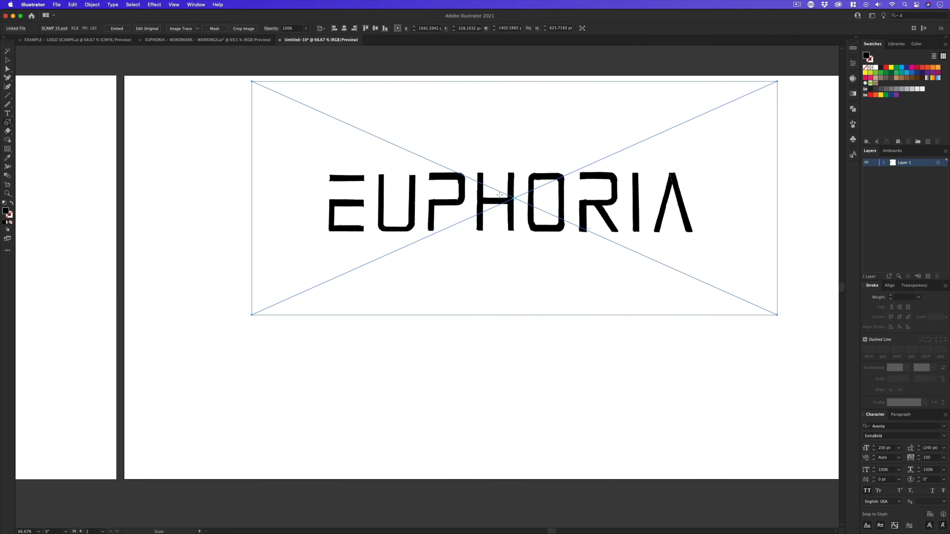
left_click_drag(504, 195, 492, 195)
Copy the modified EUPHORIA wordmark from the first artboard and place the copy beneath the sketch on the second artboard.
key("space")
left_click_drag(103, 274, 676, 256)
left_click(336, 261)
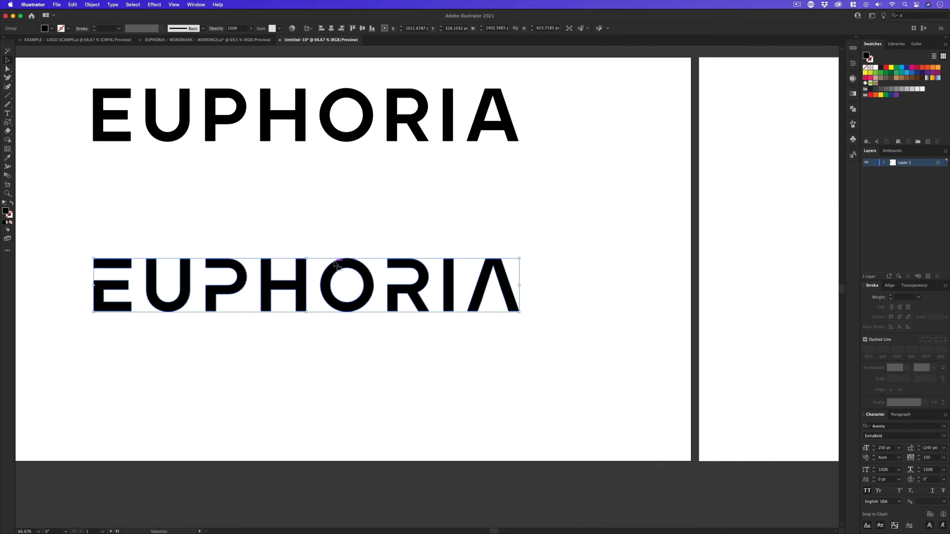
key("super+c")
scroll(467, 258, "right", 15)
key("super+v")
left_click_drag(414, 290, 423, 295)
Enlarge the sketch to about 1590 px wide and shift it so its letters line up above the wordmark.
left_click(431, 176)
key("s")
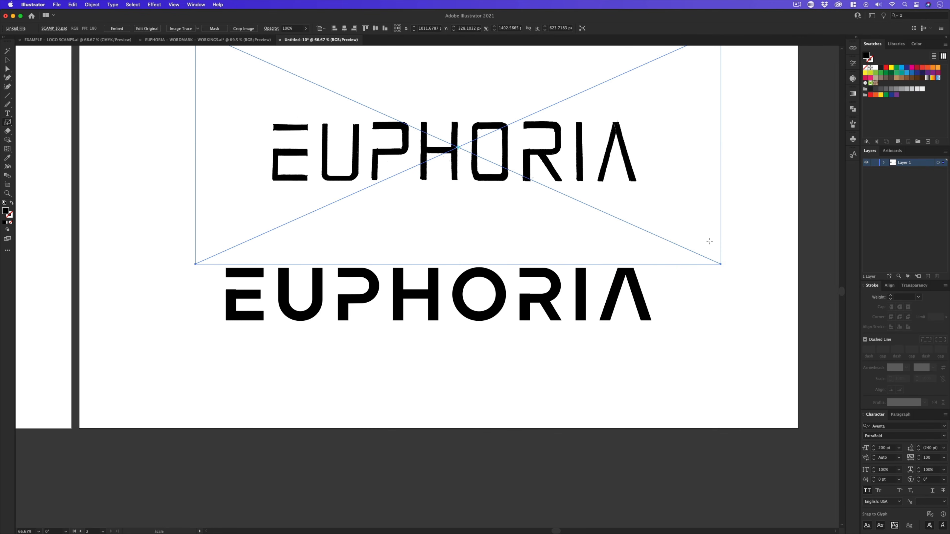
left_click_drag(732, 283, 764, 302)
key("v")
left_click_drag(549, 156, 528, 154)
left_click(605, 364)
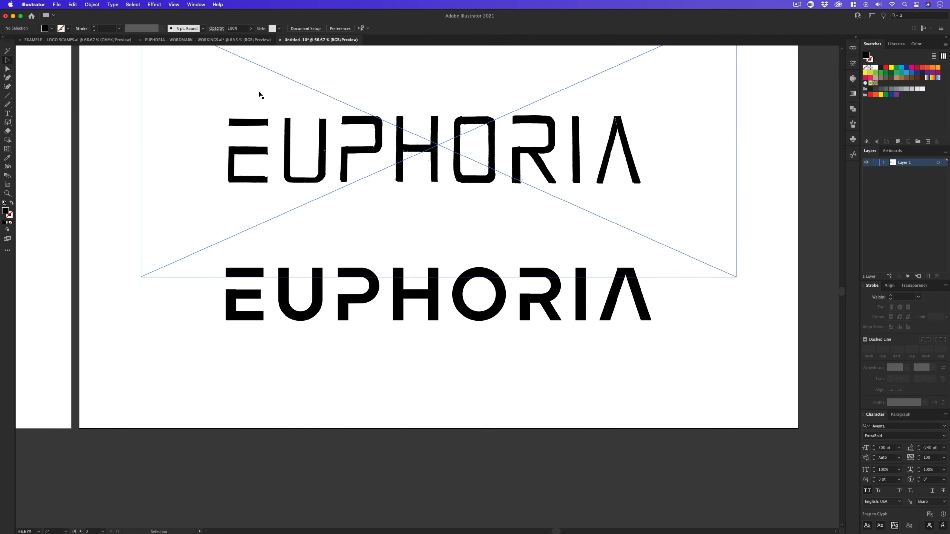
Move the sketch and the wordmark slightly down on the second artboard, then deselect and compare the two.
left_click_drag(465, 197, 459, 266)
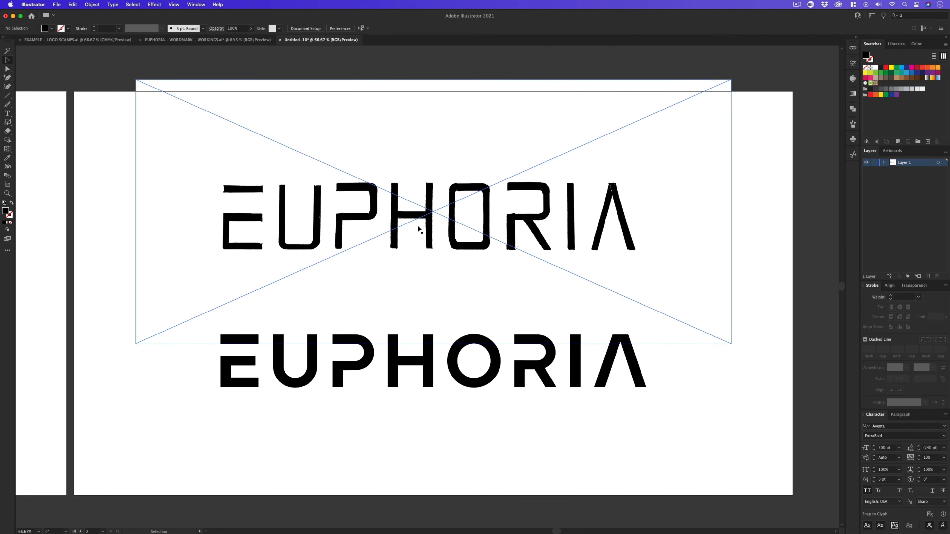
left_click_drag(427, 144, 426, 153)
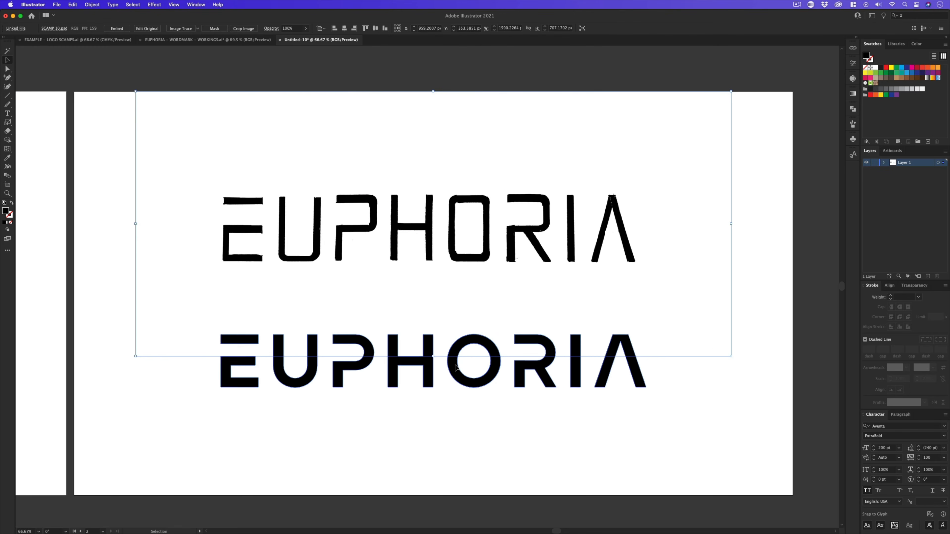
left_click_drag(454, 373, 454, 378)
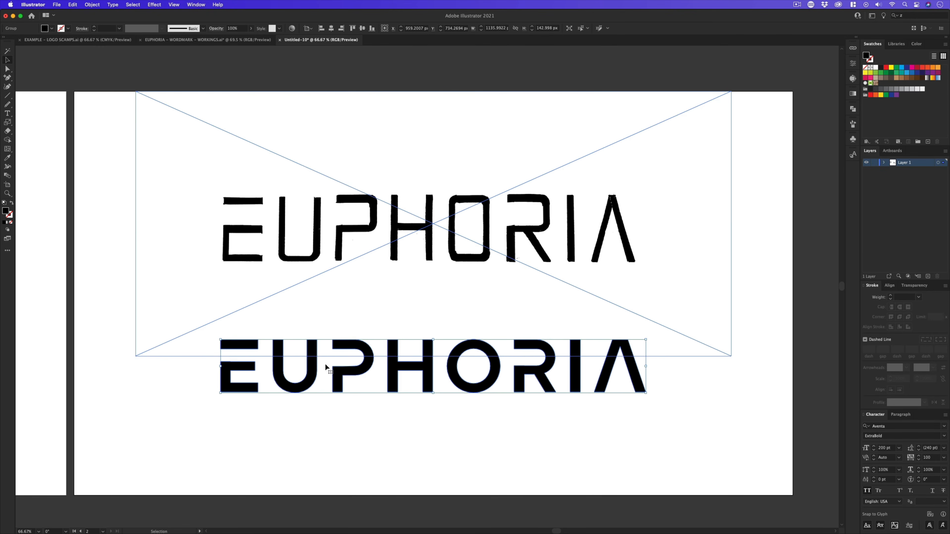
left_click(625, 456)
key("z")
left_click_drag(392, 445, 422, 445)
key("v")
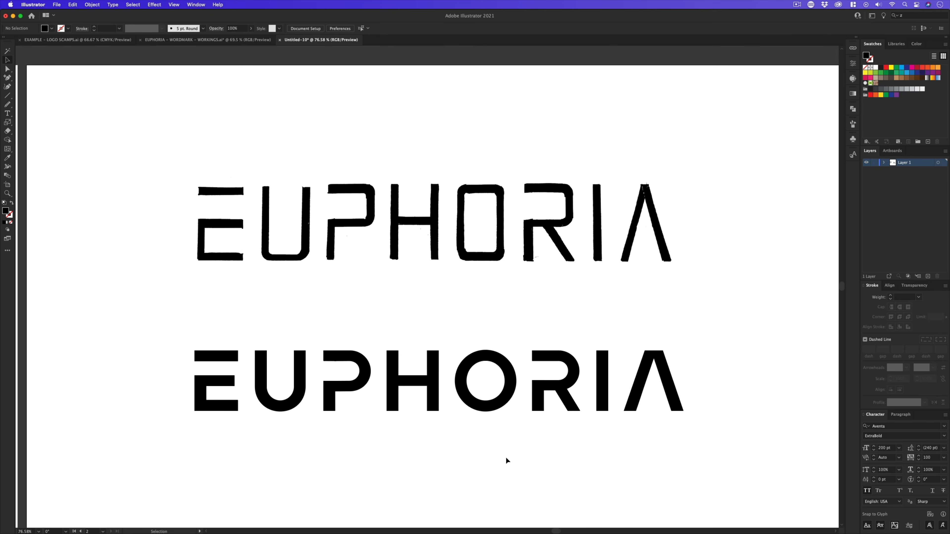
key("space")
left_click_drag(506, 459, 497, 454)
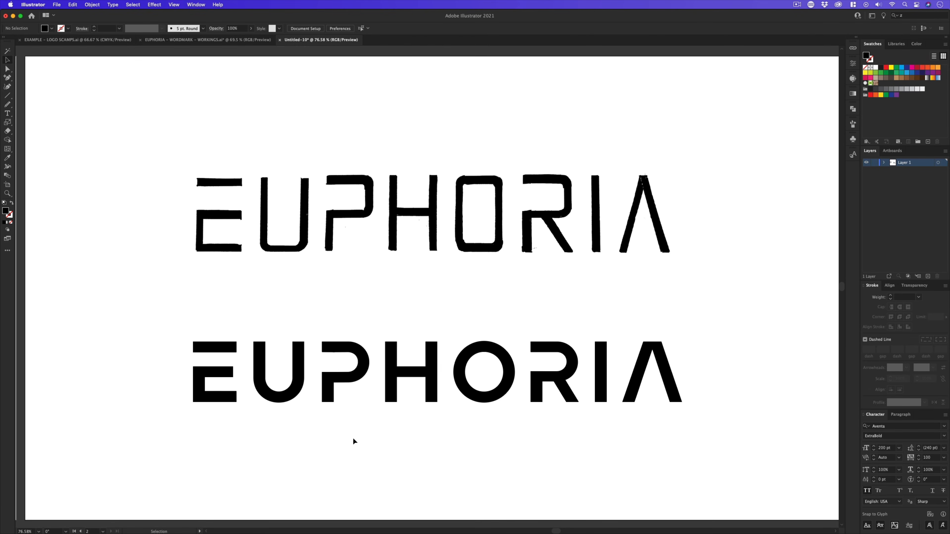
Start a Save As and set the destination to 2 - DESIGN > 2 - ARTWORK & DESIGN > ROUTE 1 > 1 - FORM > 1 - WORKINGS.
left_click(57, 5)
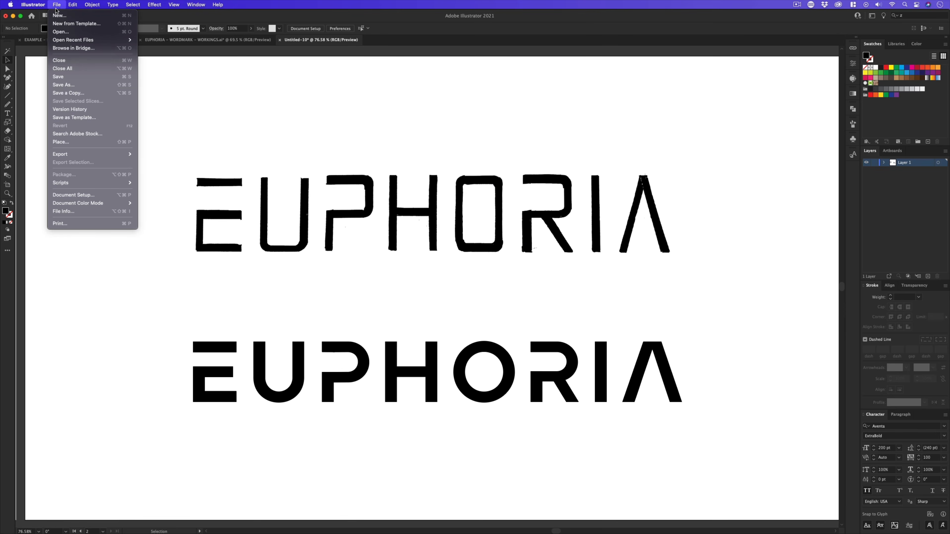
left_click(71, 84)
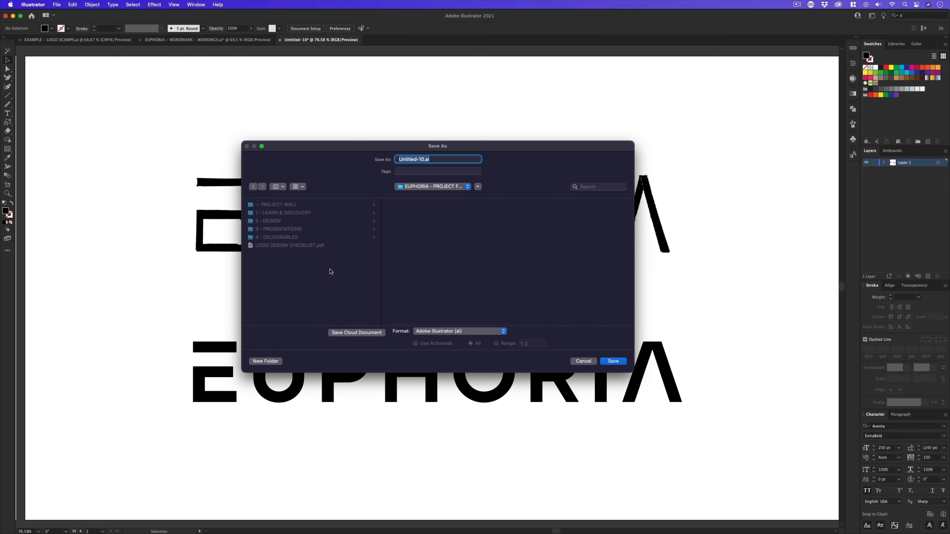
left_click(277, 221)
left_click(434, 213)
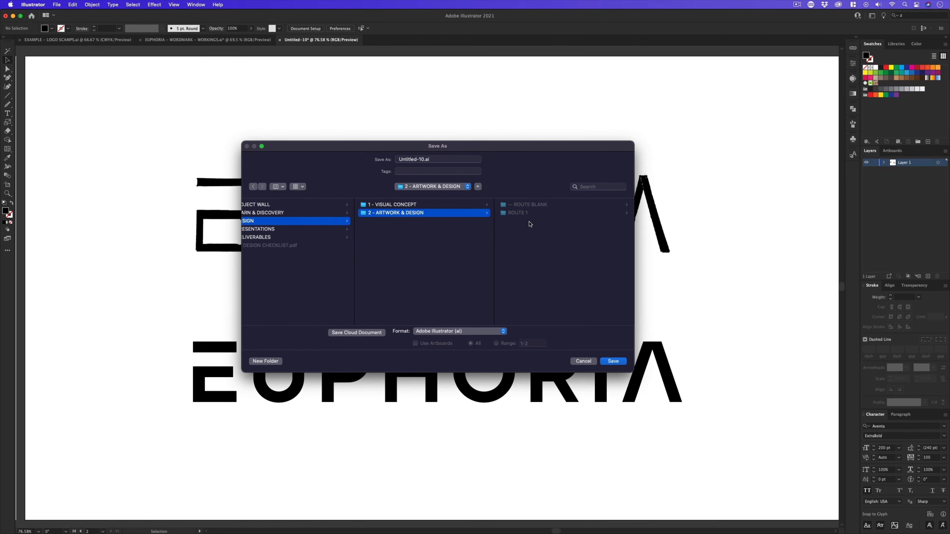
left_click(524, 213)
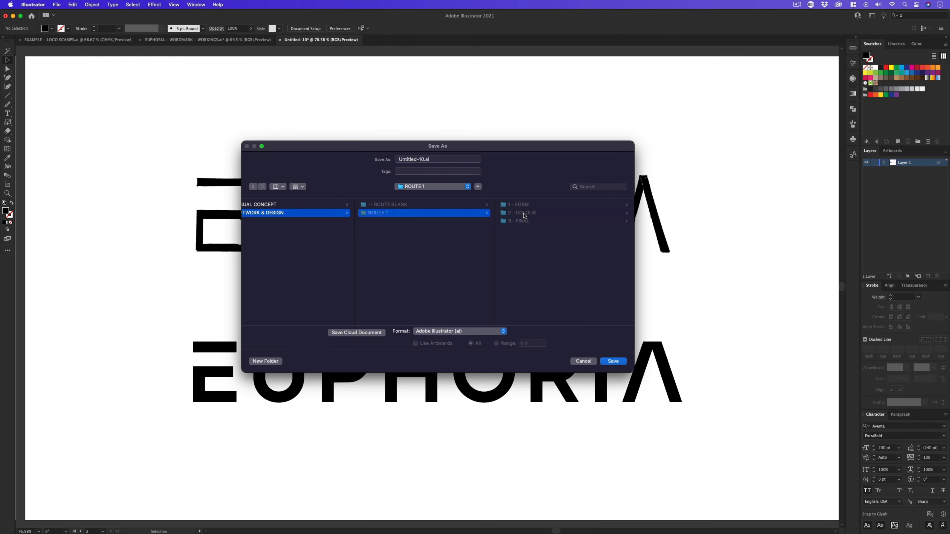
left_click(528, 205)
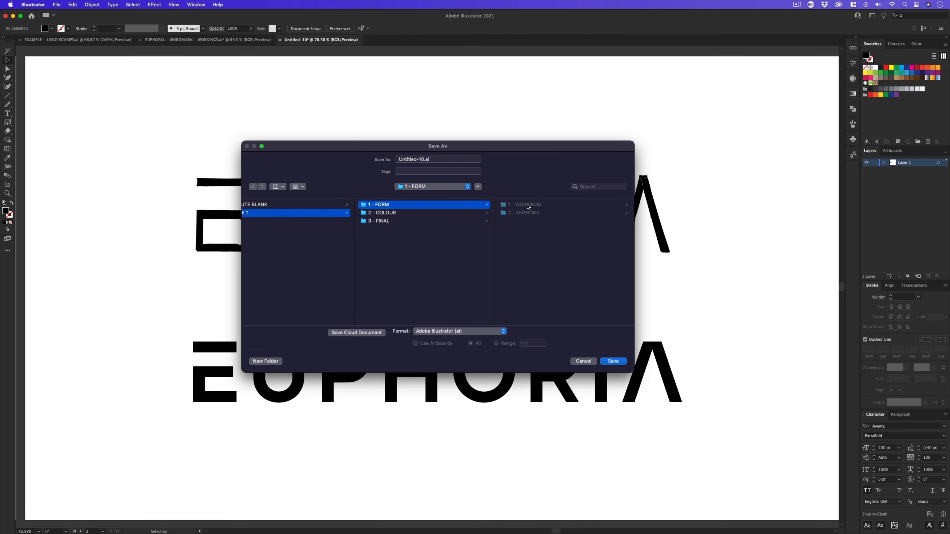
left_click(527, 205)
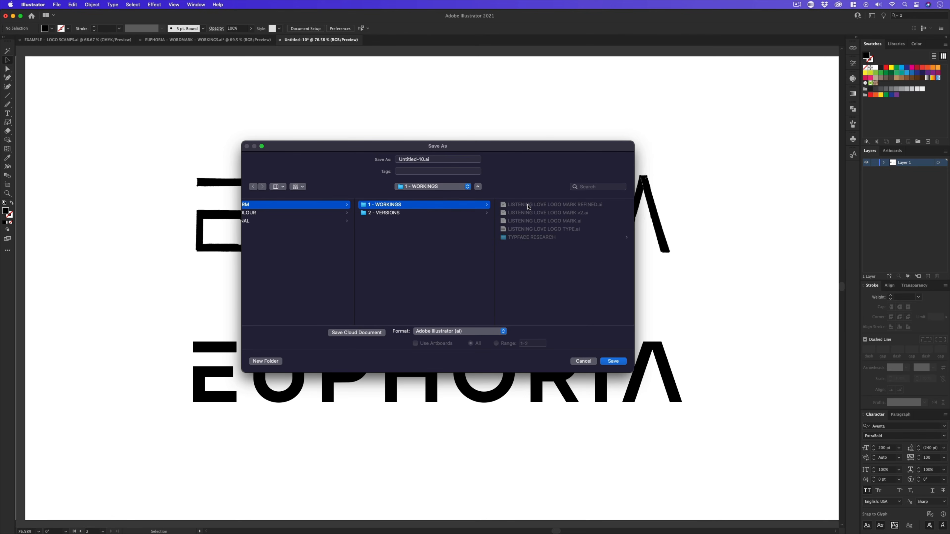
Replace the default file name with one beginning "EUPHORIA WOR", keeping the .ai extension.
left_click(423, 159)
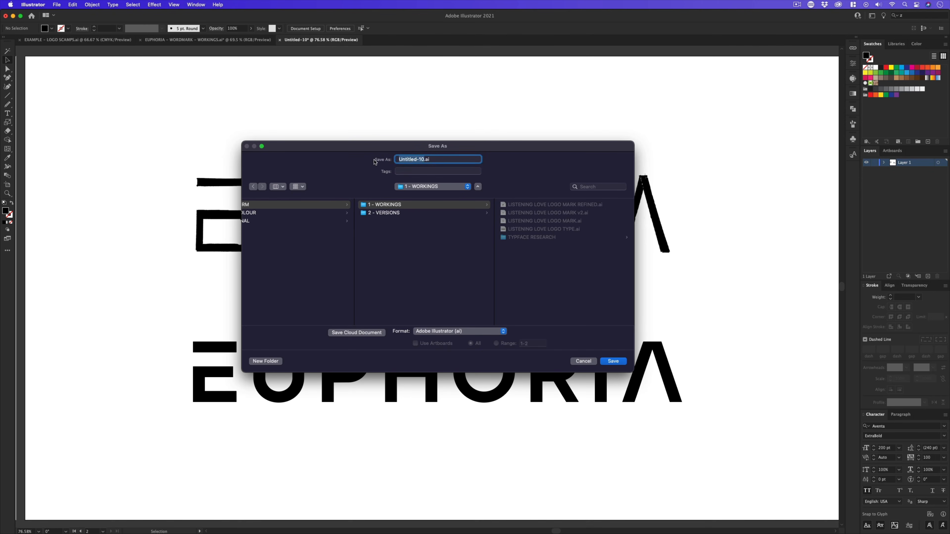
type("EUPHORIA WOR")
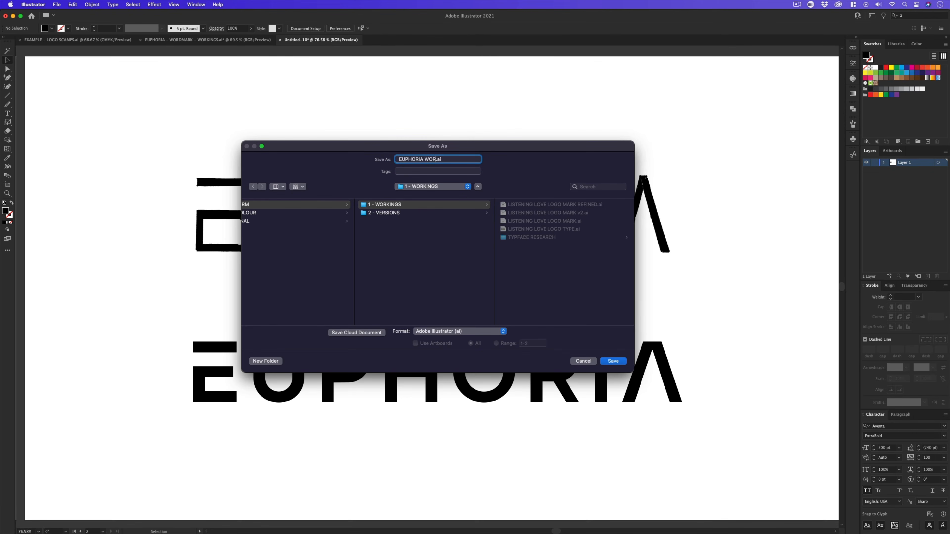